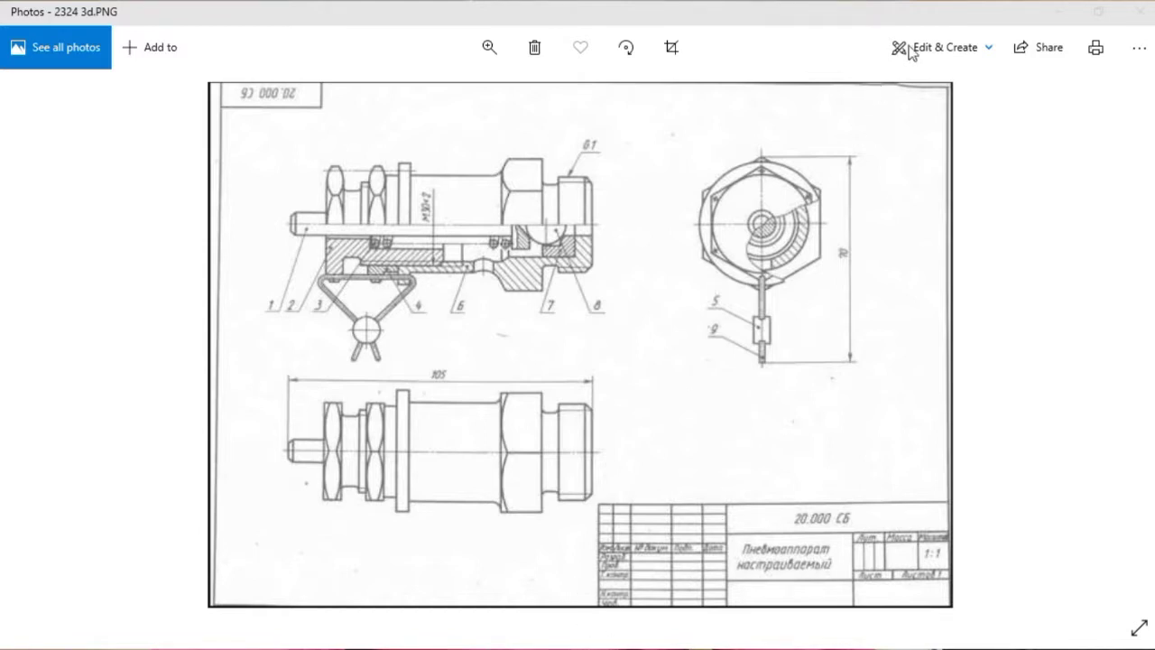
Put away the reference drawing and the file browser window, and switch to Autodesk Inventor
{"action": "left_click", "coordinate": [1057, 12]}
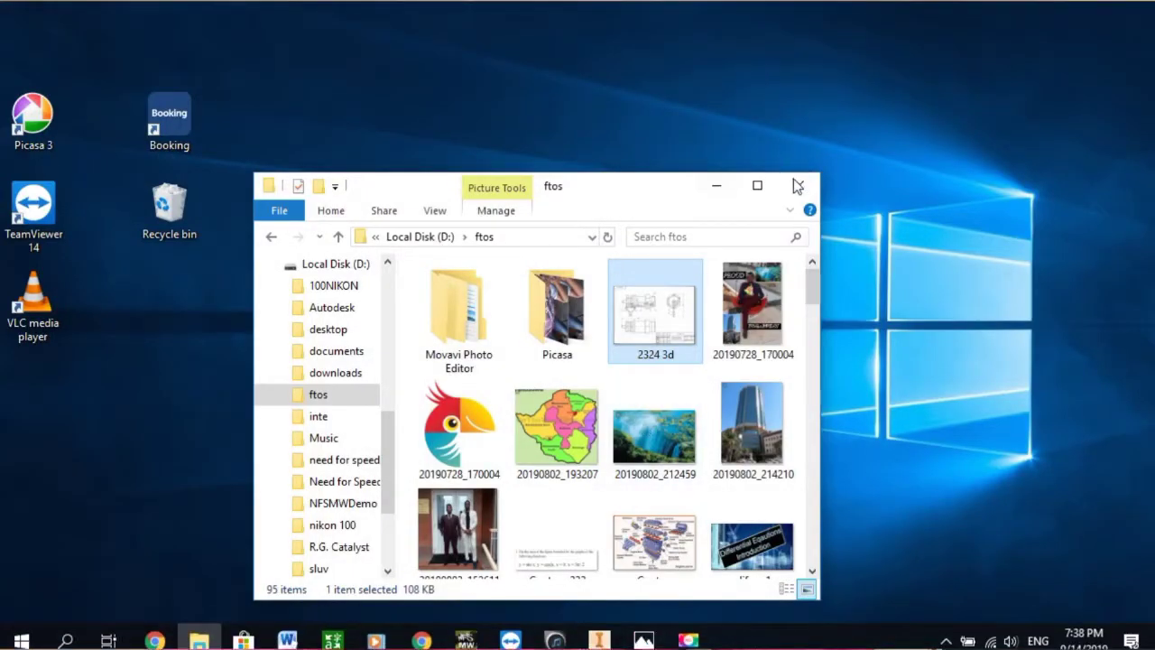
{"action": "left_click", "coordinate": [799, 187]}
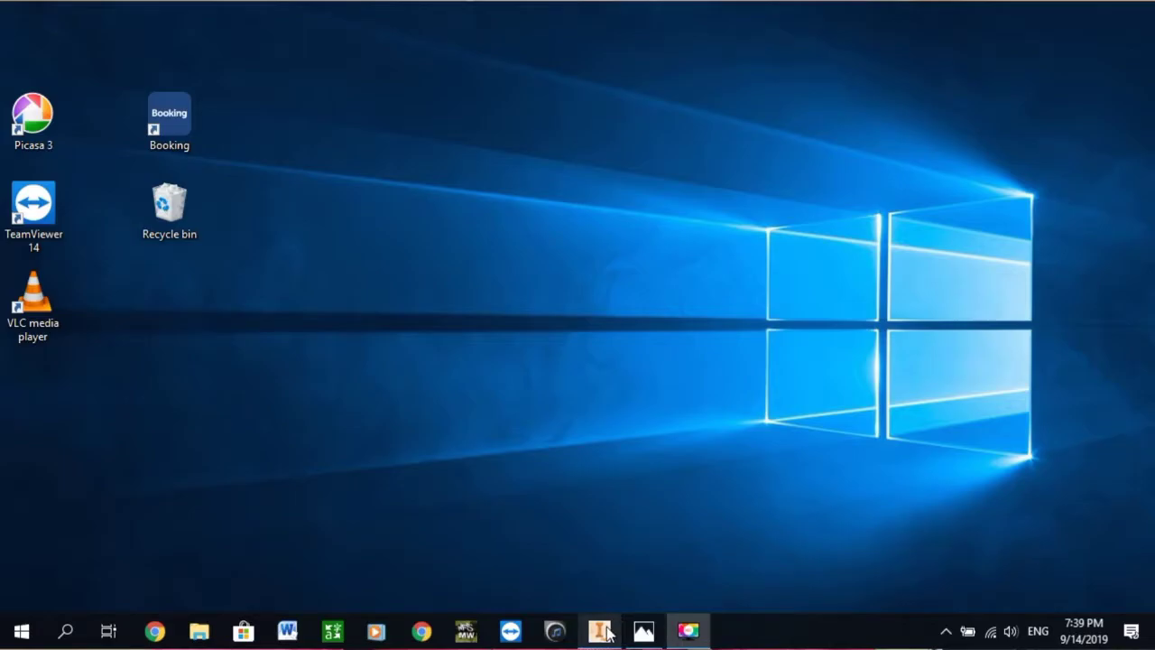
{"action": "left_click", "coordinate": [602, 630]}
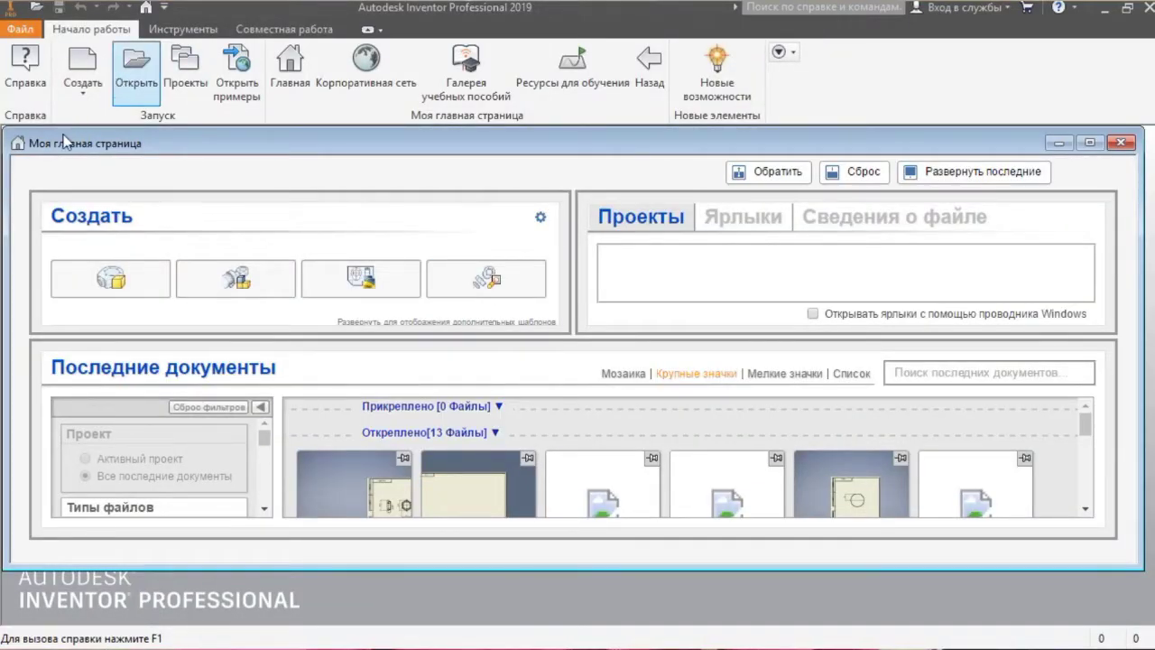
Create a new part file from the ipt.ipt template
{"action": "left_click", "coordinate": [90, 74]}
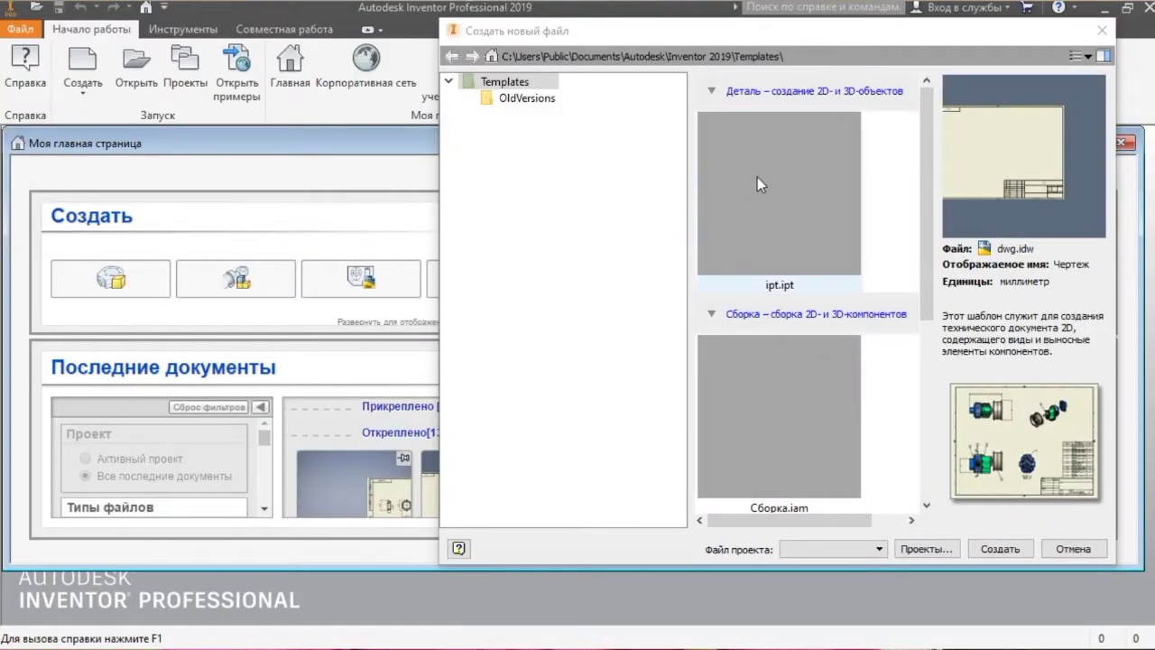
{"action": "scroll", "coordinate": [764, 176], "scroll_direction": "down", "scroll_amount": 1}
{"action": "scroll", "coordinate": [766, 180], "scroll_direction": "up", "scroll_amount": 1}
{"action": "left_click", "coordinate": [788, 194]}
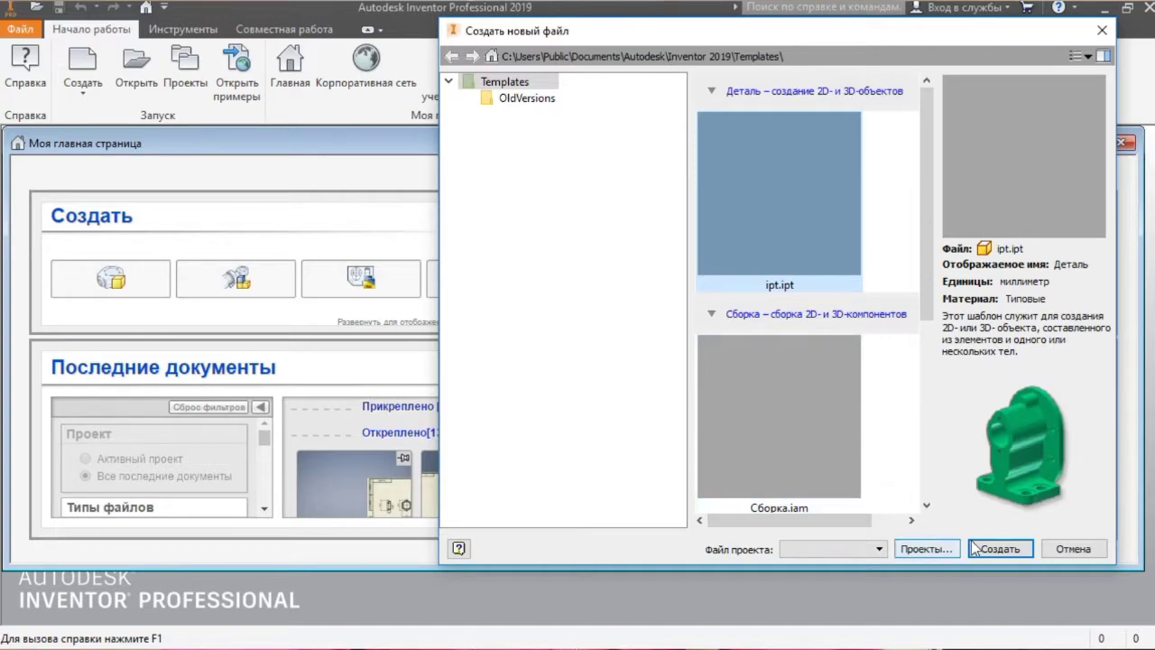
{"action": "left_click", "coordinate": [997, 548]}
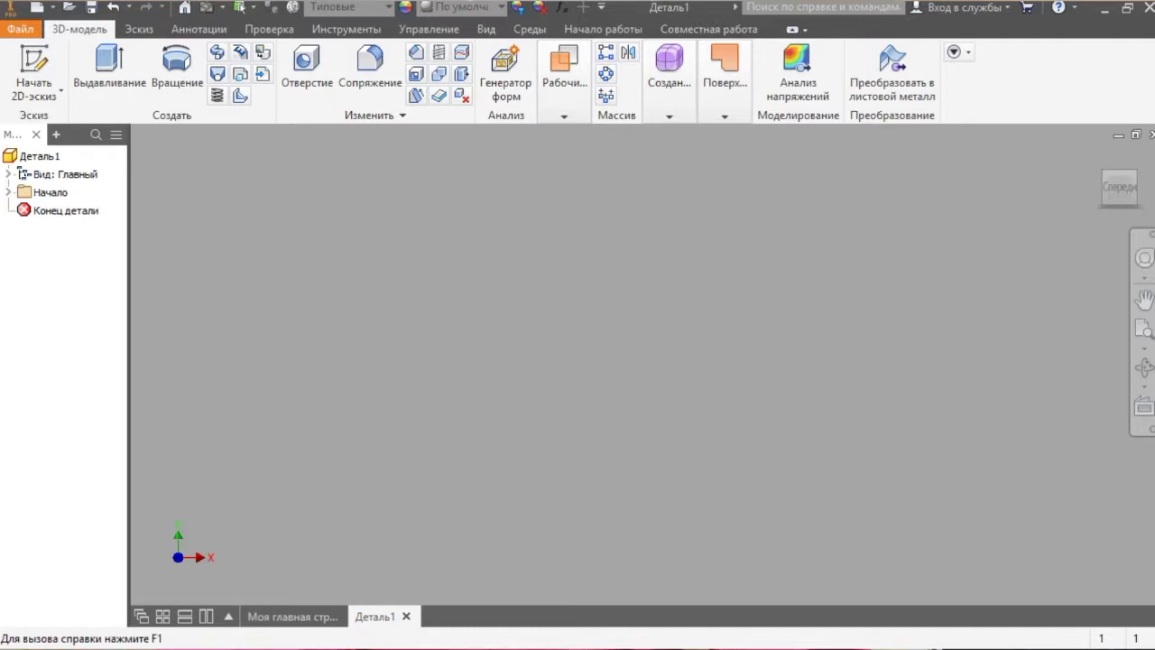
Switch to Photos and examine the 20.000 СБ assembly drawing enlarged
{"action": "left_click", "coordinate": [1105, 9]}
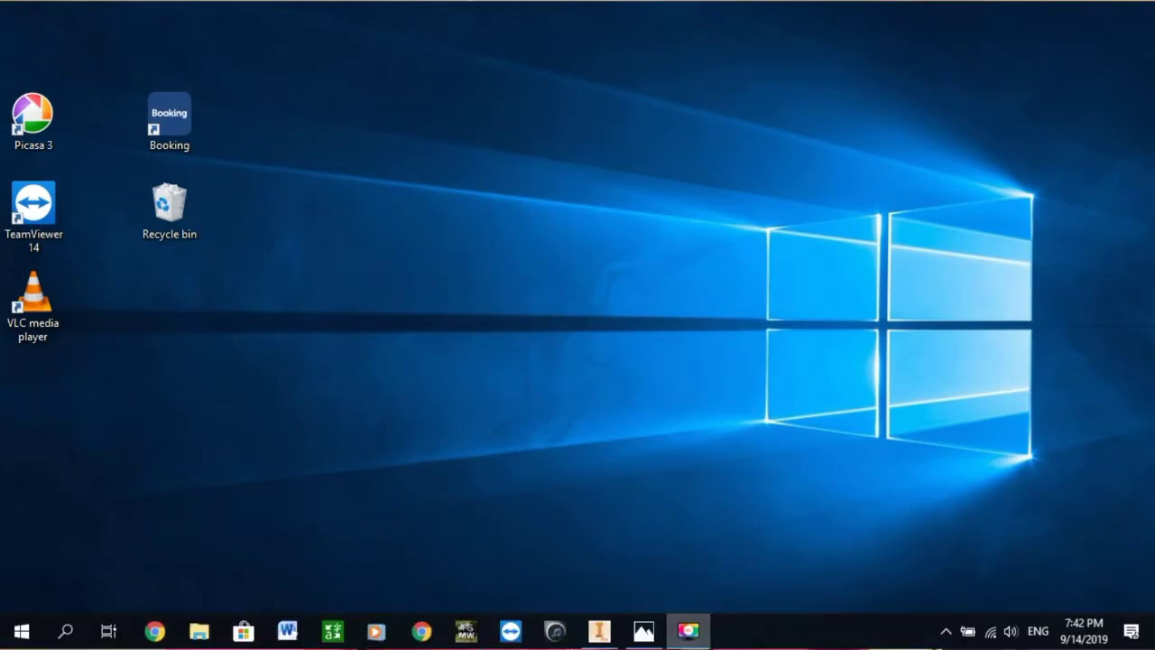
{"action": "left_click", "coordinate": [644, 630]}
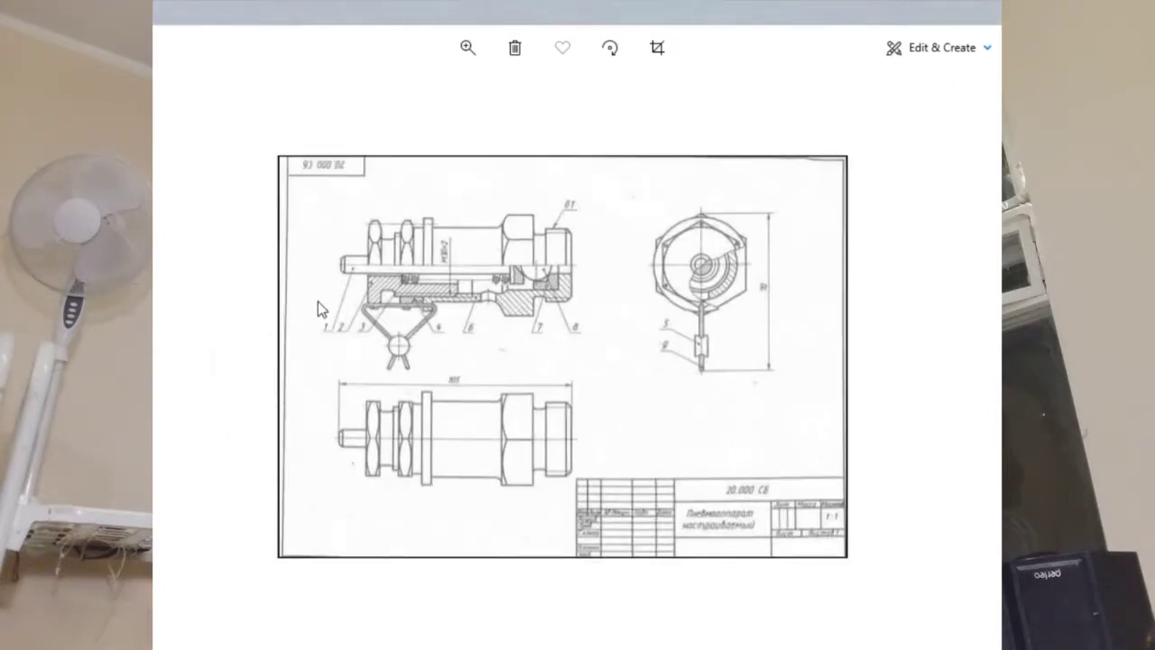
{"action": "left_click", "coordinate": [465, 56]}
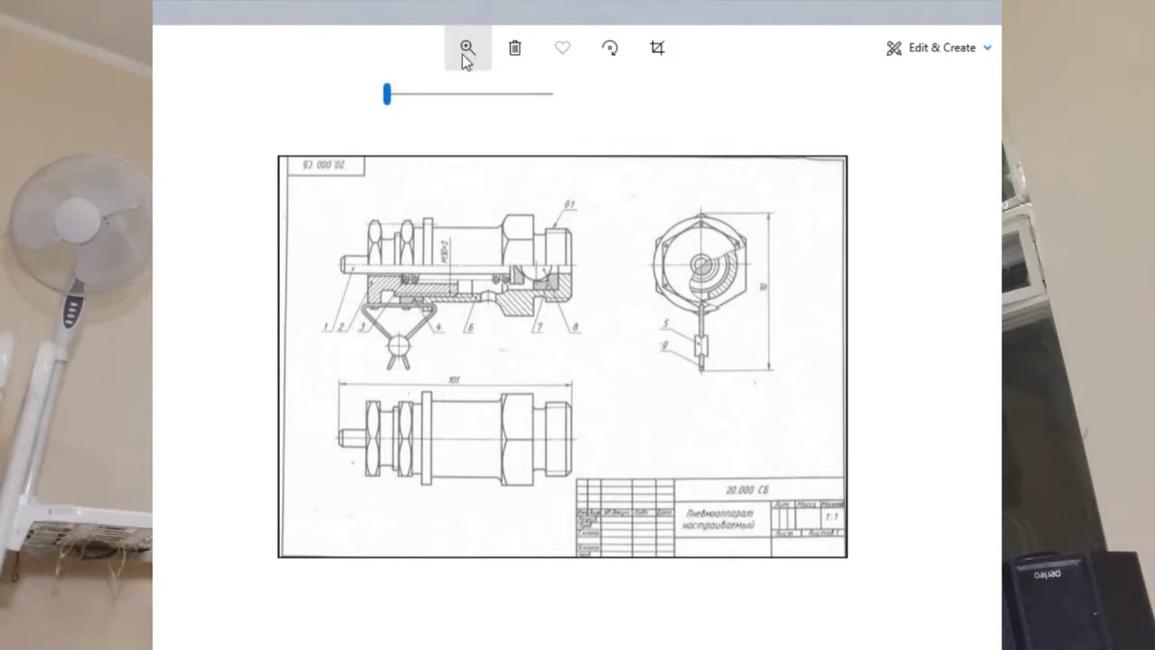
{"action": "left_click_drag", "start_coordinate": [393, 109], "coordinate": [413, 115]}
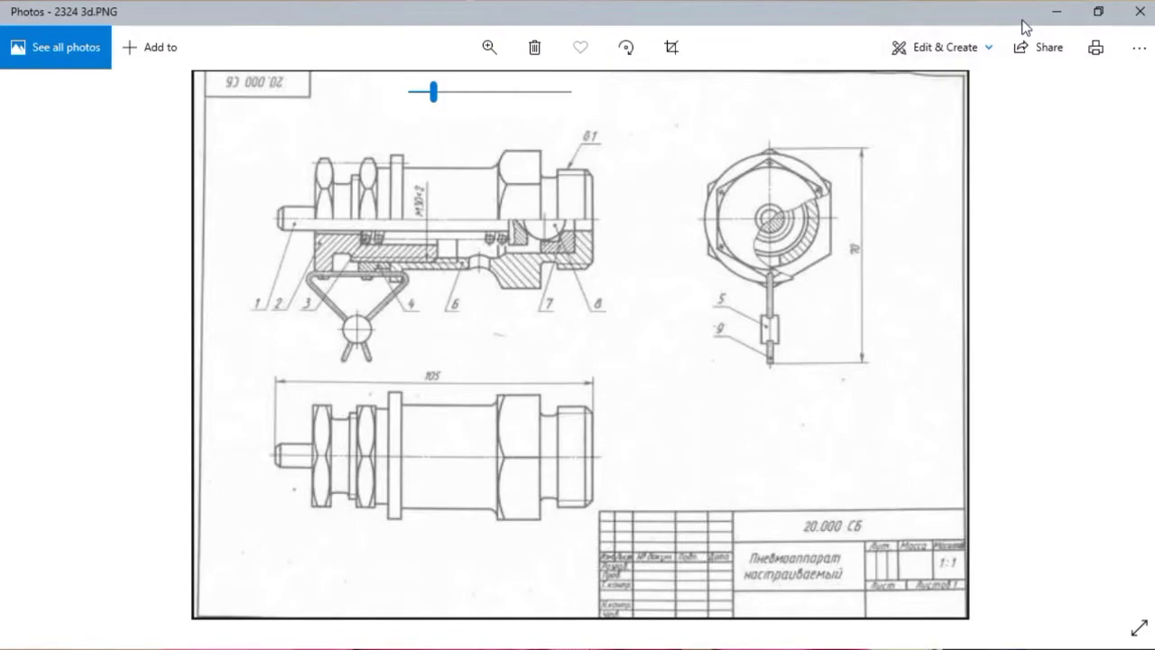
{"action": "left_click", "coordinate": [1052, 13]}
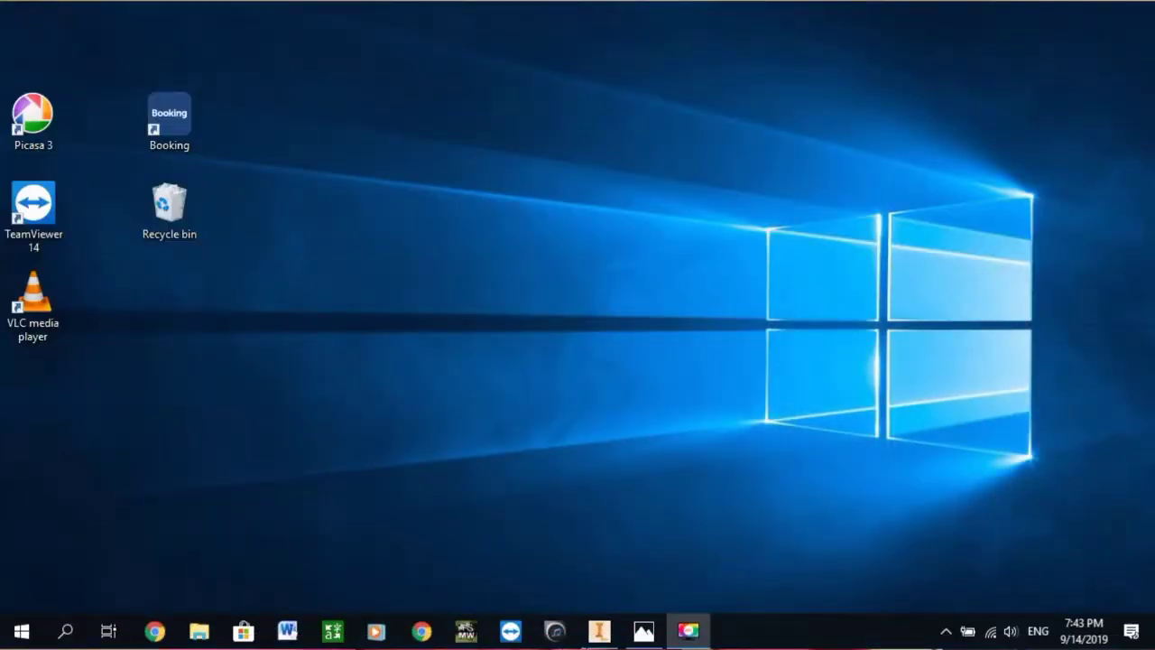
Switch back to Inventor and start a 2D sketch on the front XY plane
{"action": "left_click", "coordinate": [602, 638]}
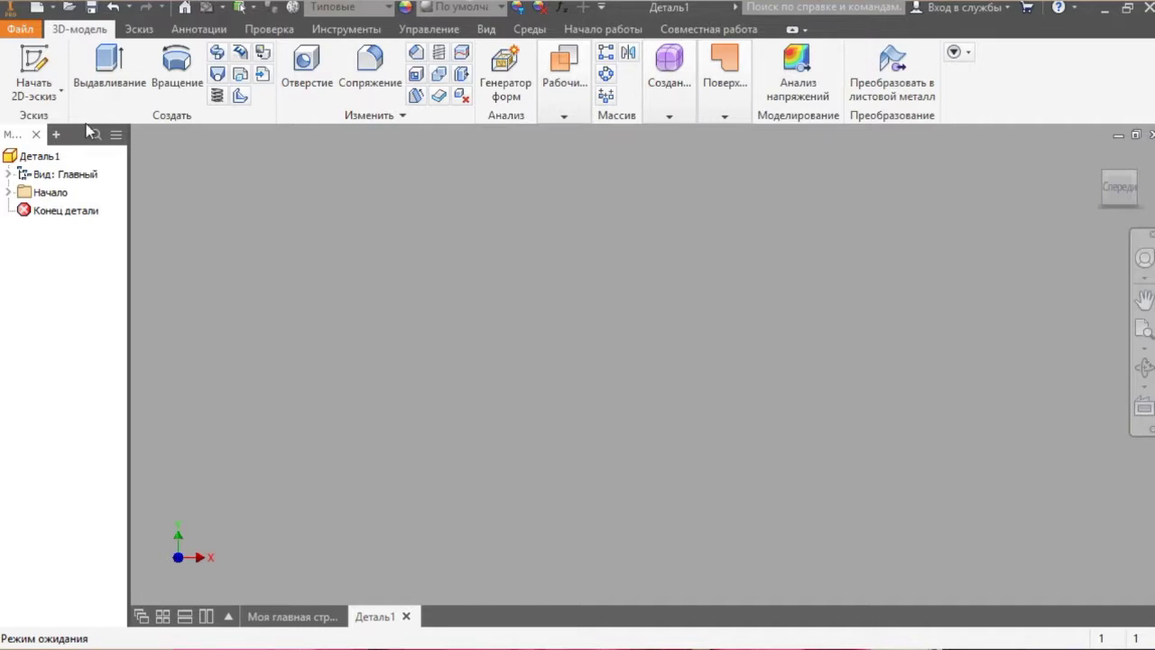
{"action": "left_click", "coordinate": [51, 94]}
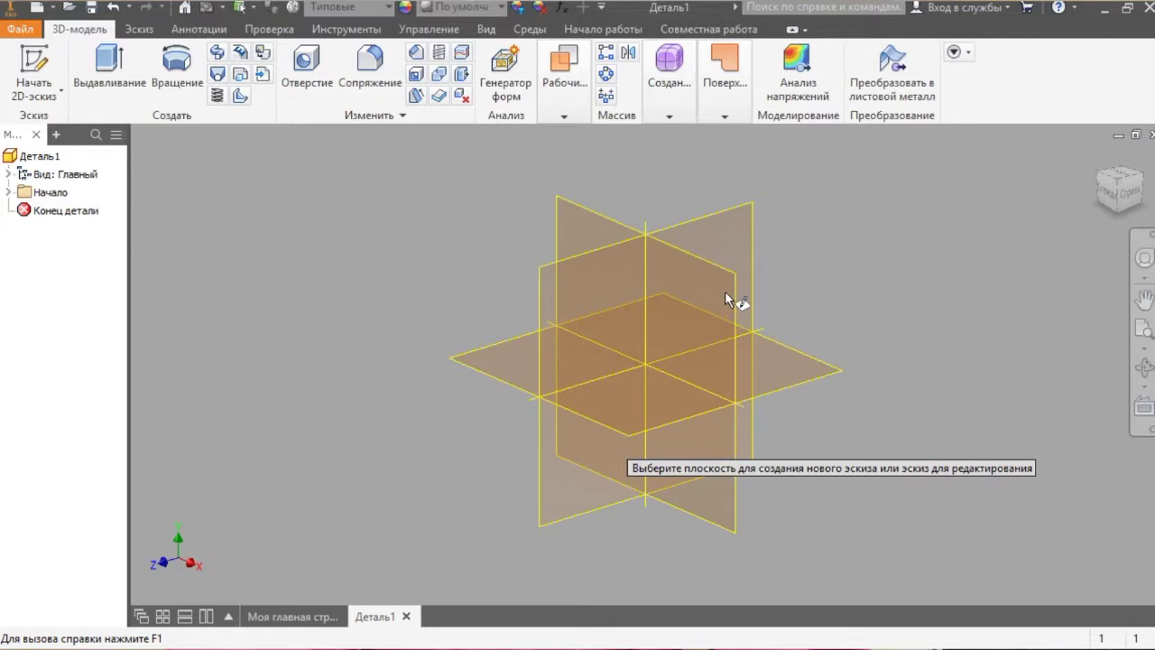
{"action": "left_click", "coordinate": [688, 392]}
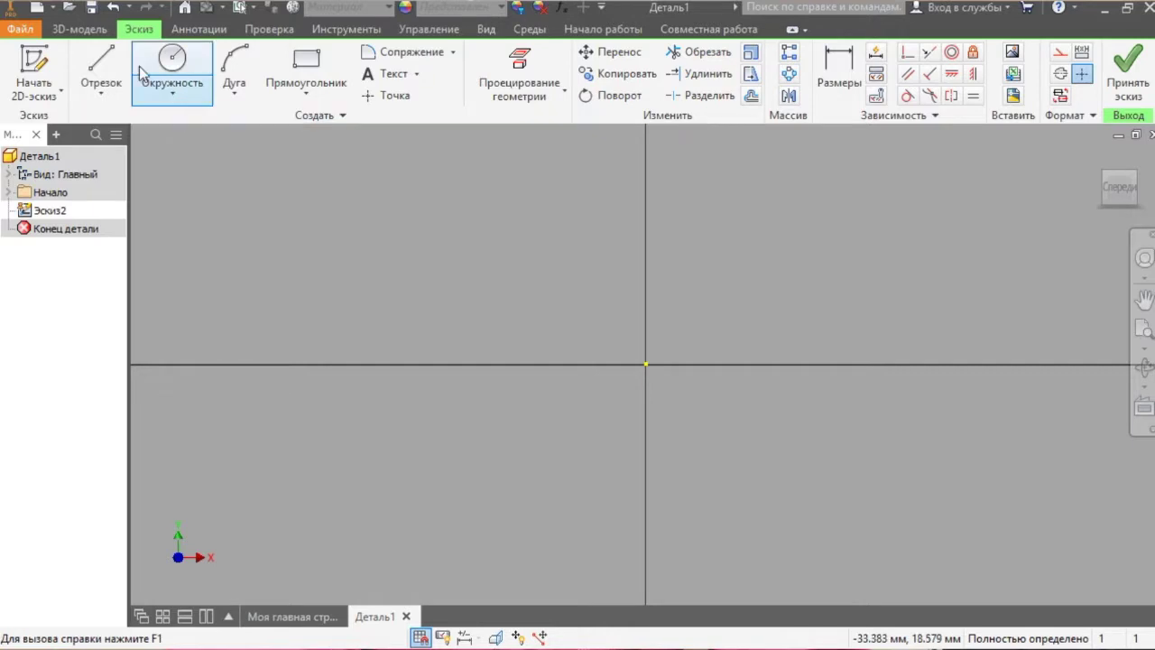
Draw a 78 mm horizontal line from the sketch origin toward the left
{"action": "left_click", "coordinate": [104, 63]}
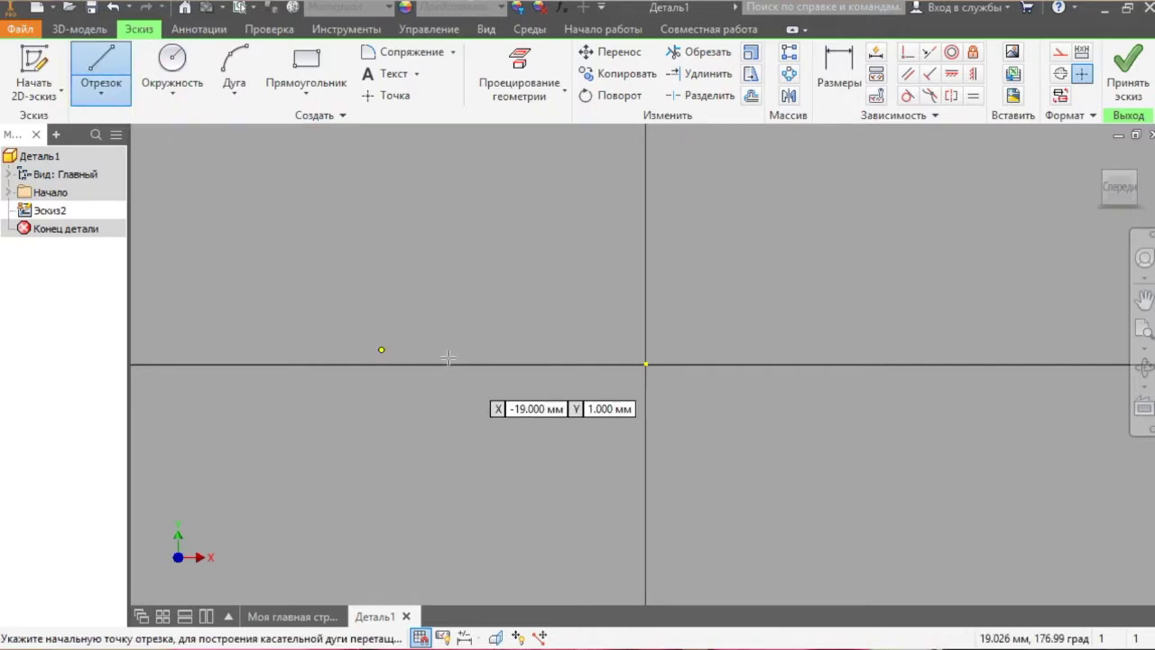
{"action": "left_click", "coordinate": [646, 365]}
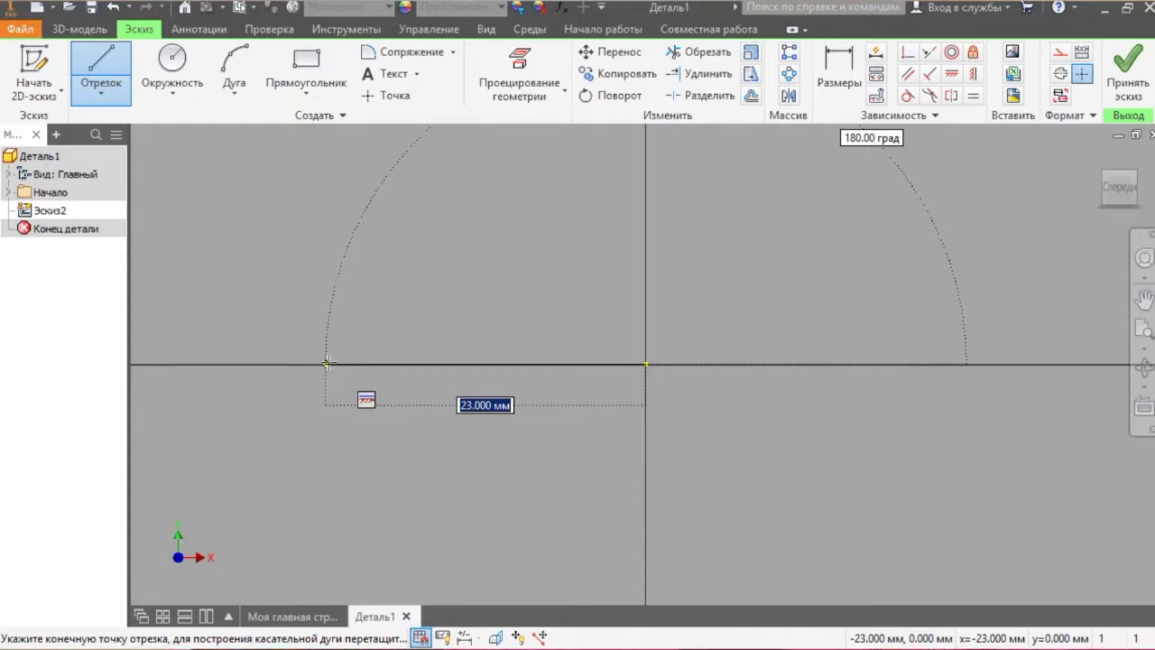
{"action": "type", "text": "78"}
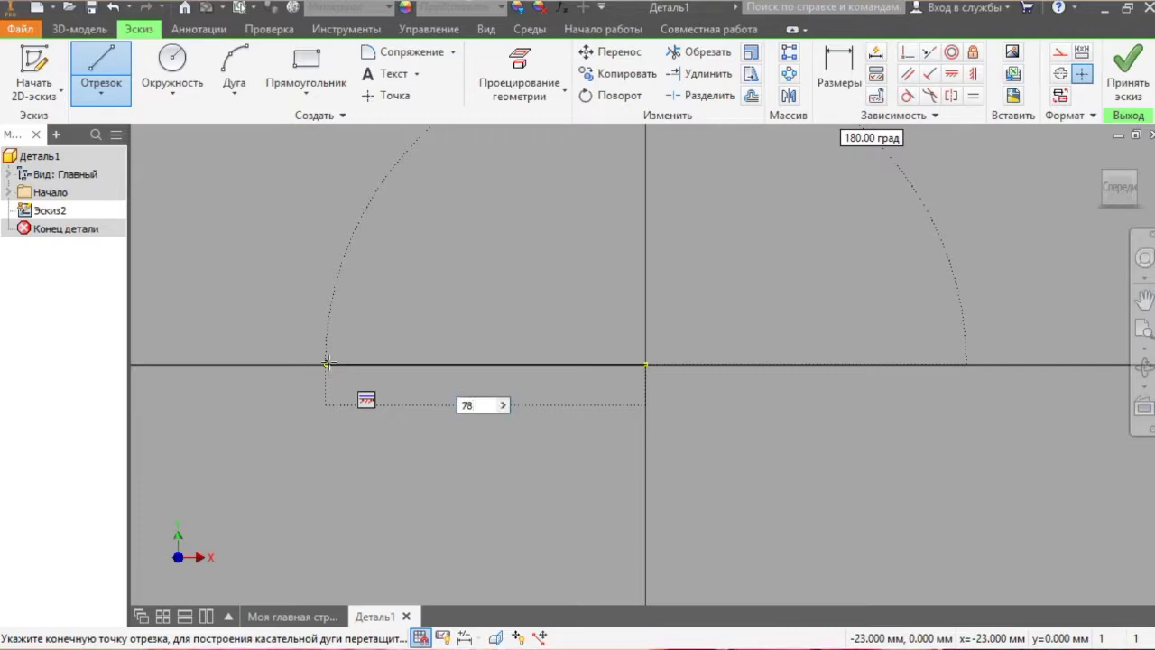
{"action": "key", "text": "Return"}
Continue the profile with a 4 mm vertical line downward and a 75 mm horizontal line back toward the right
{"action": "scroll", "coordinate": [546, 389], "scroll_direction": "up", "scroll_amount": 4}
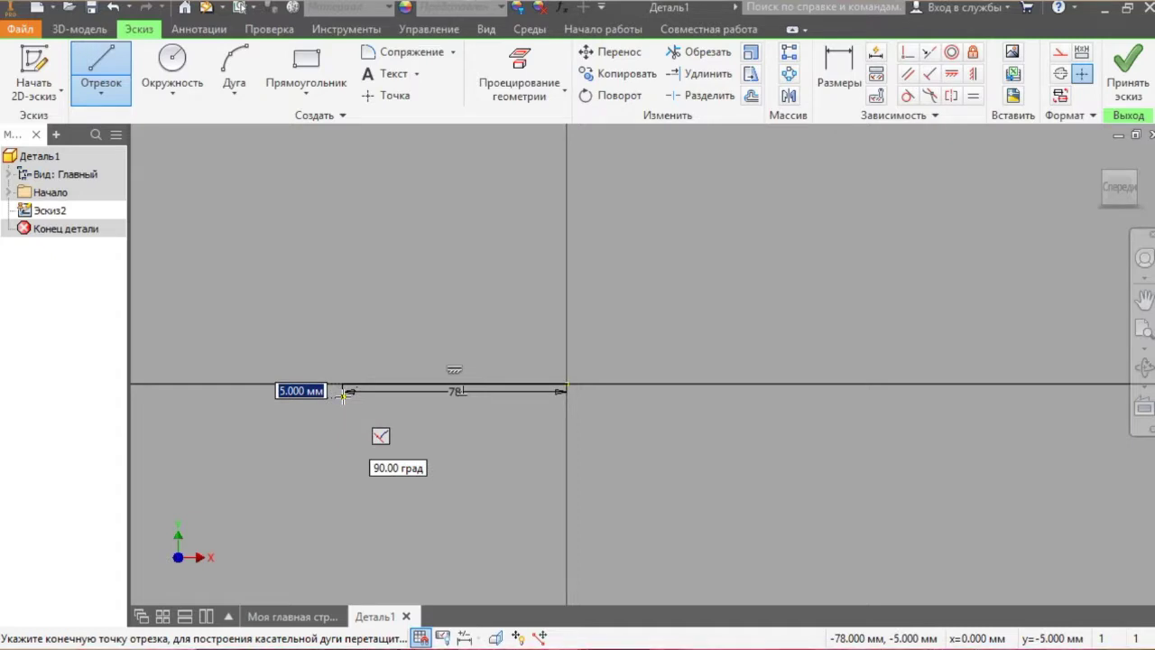
{"action": "type", "text": "4"}
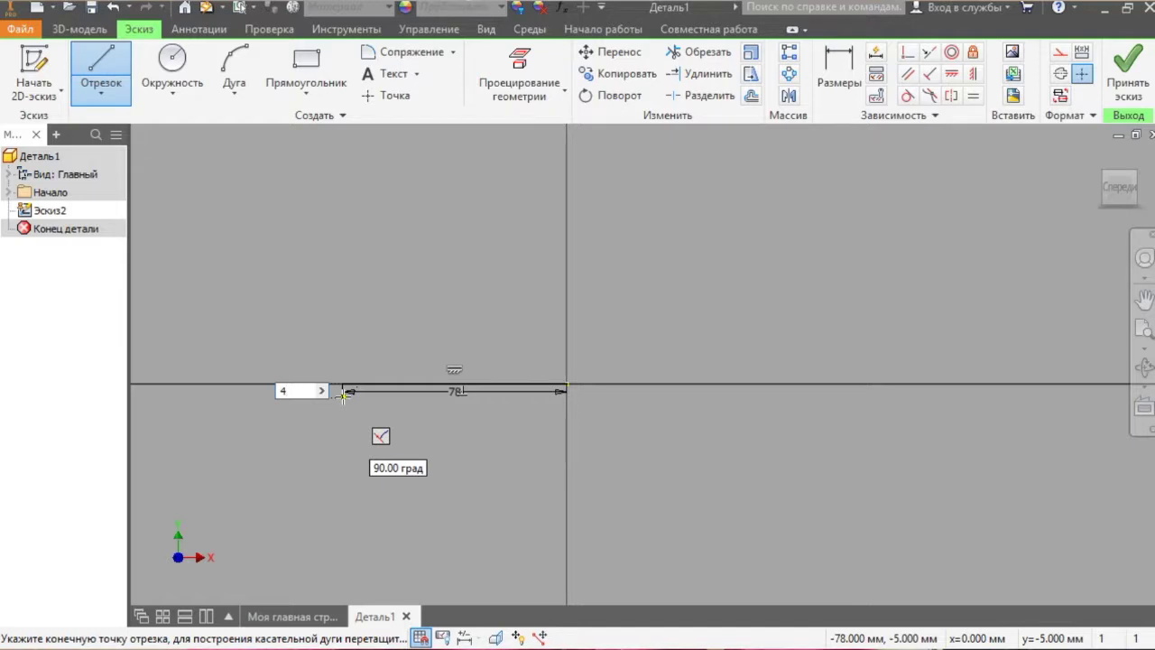
{"action": "key", "text": "Return"}
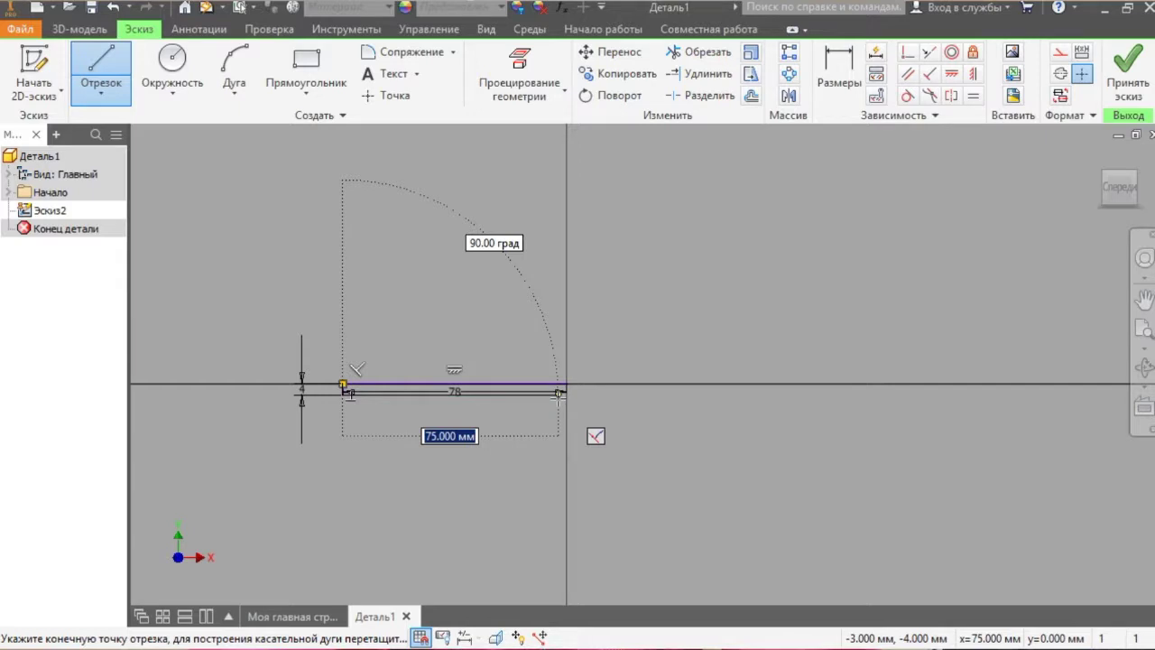
{"action": "type", "text": "75"}
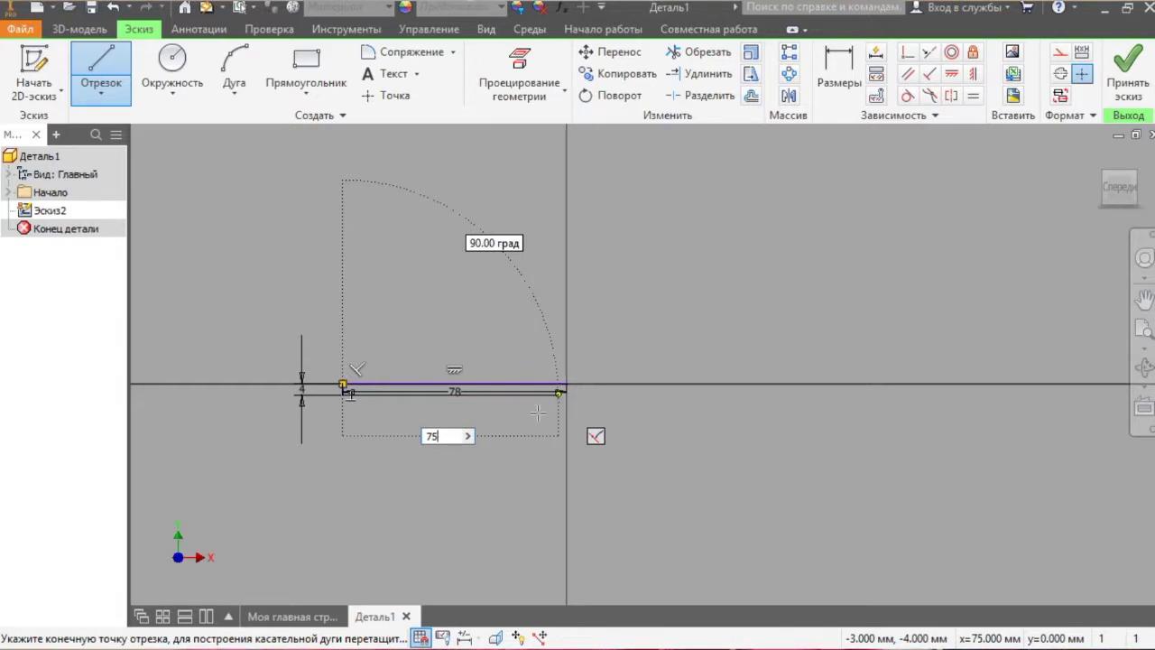
{"action": "key", "text": "Return"}
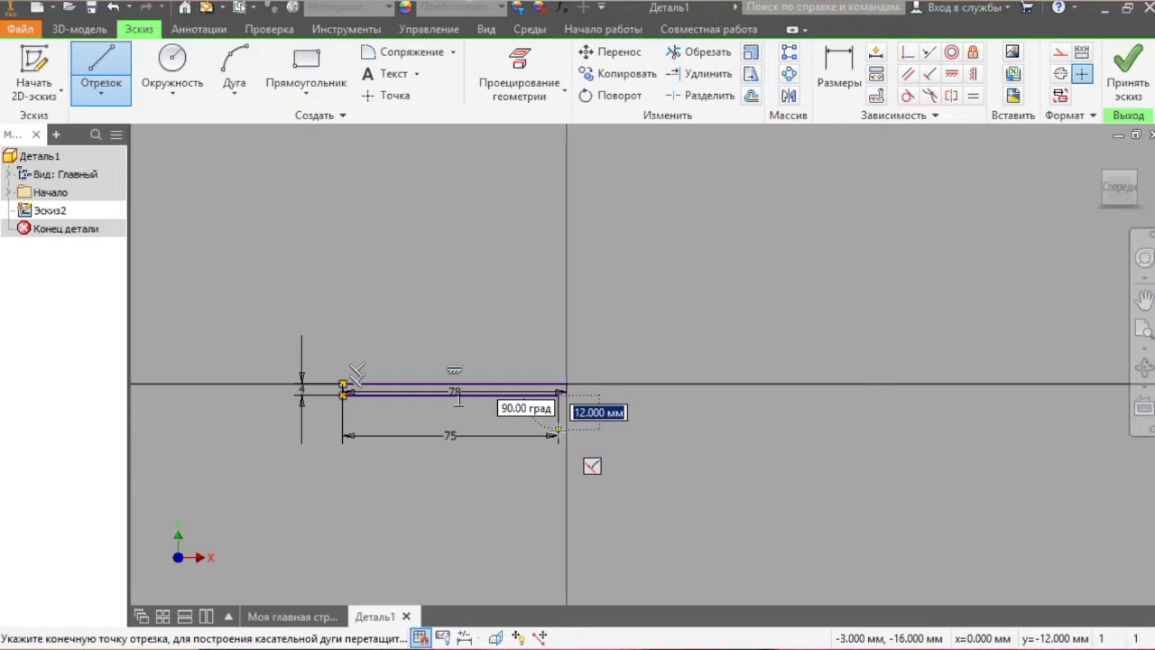
Add the head's outline with a 5 mm vertical line downward and a 7 mm horizontal line to the right
{"action": "type", "text": "5"}
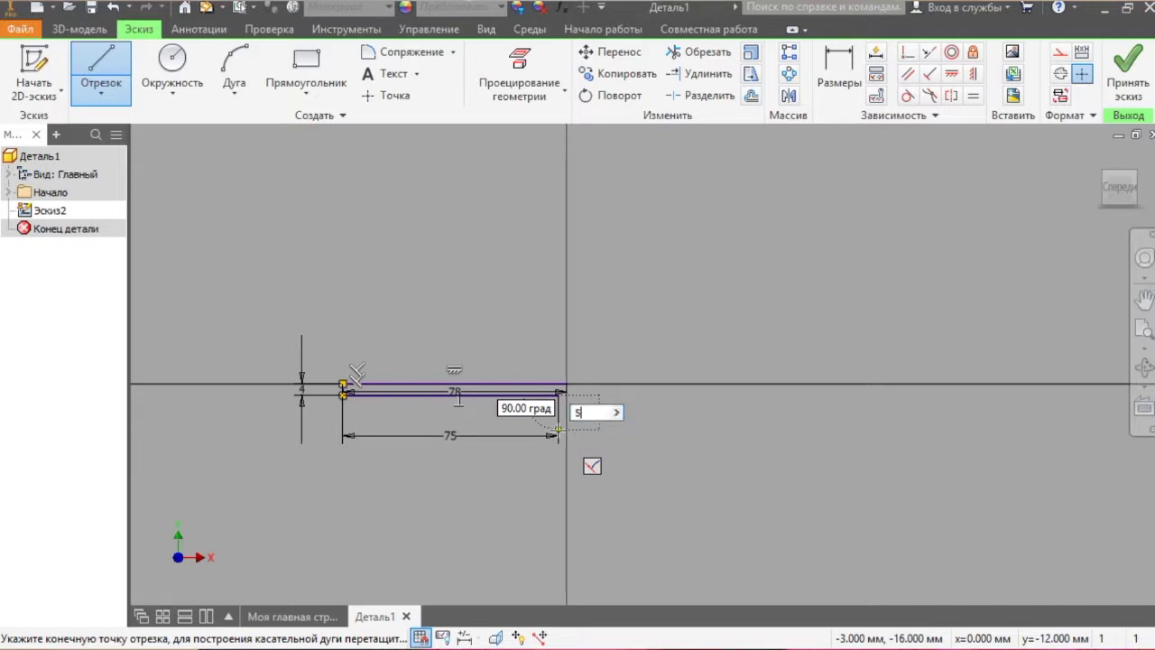
{"action": "key", "text": "Return"}
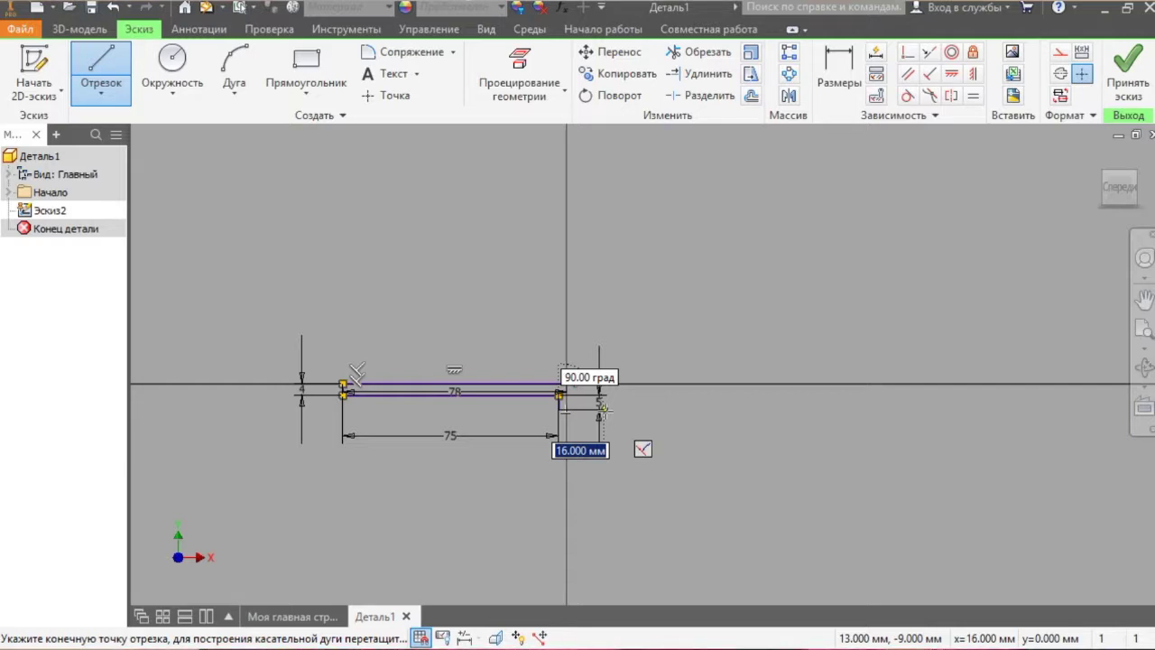
{"action": "type", "text": "7"}
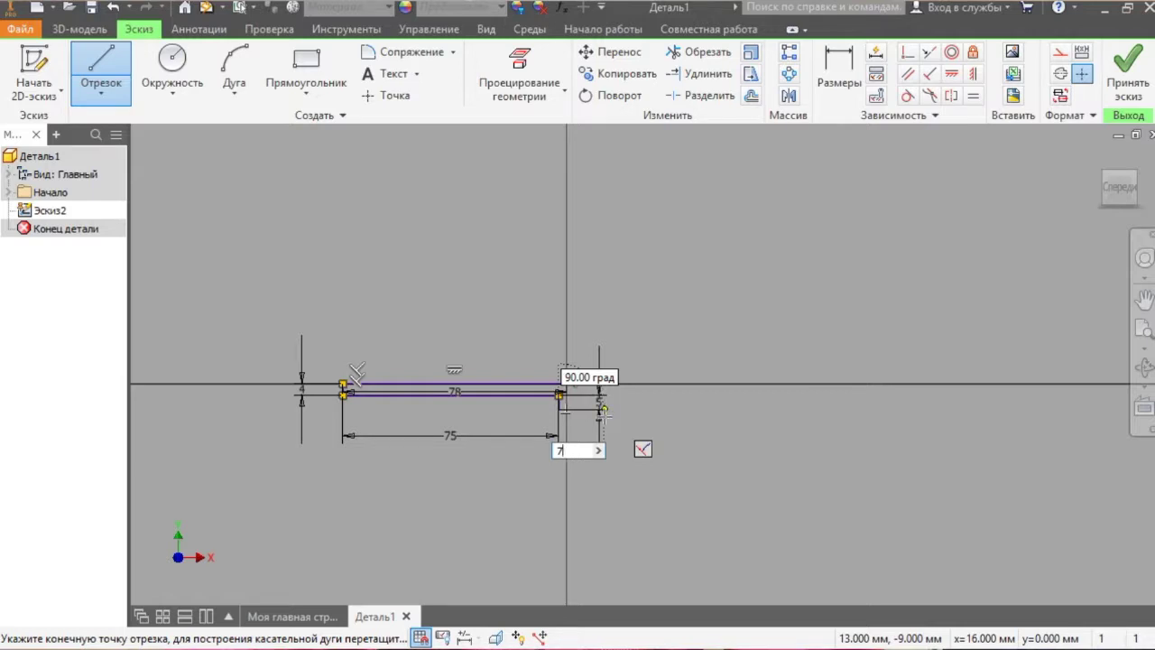
{"action": "key", "text": "Return"}
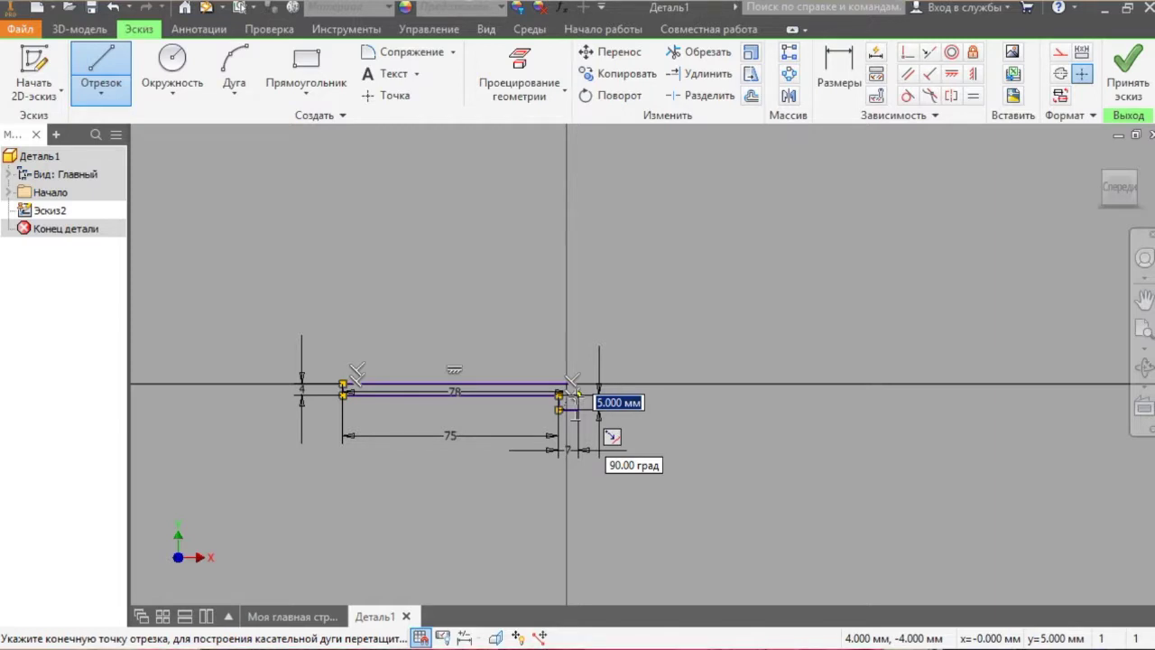
Draw a 4 mm vertical line upward, close the profile with a slanted line to the origin, and finish the Line command
{"action": "type", "text": "4"}
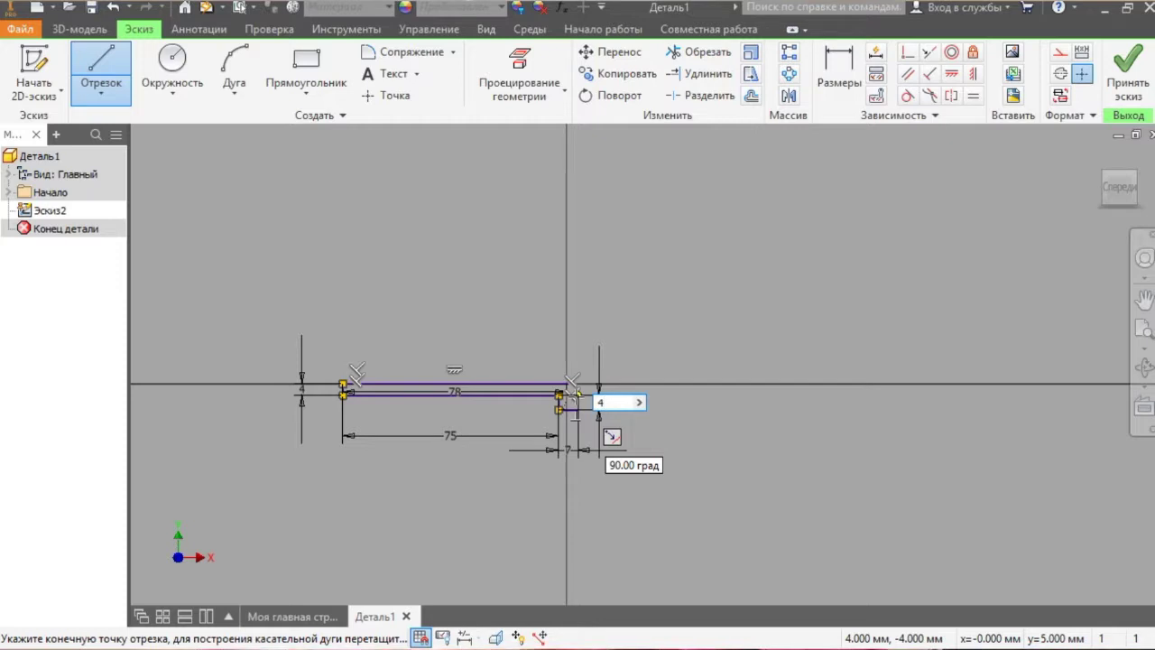
{"action": "key", "text": "Return"}
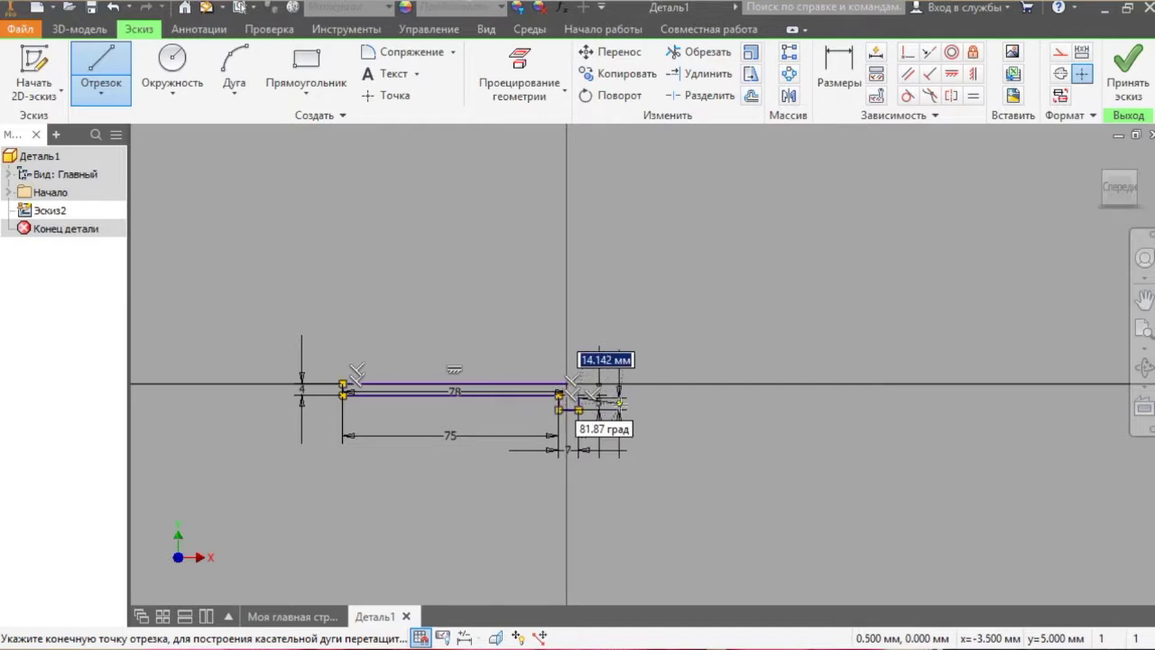
{"action": "left_click", "coordinate": [569, 383]}
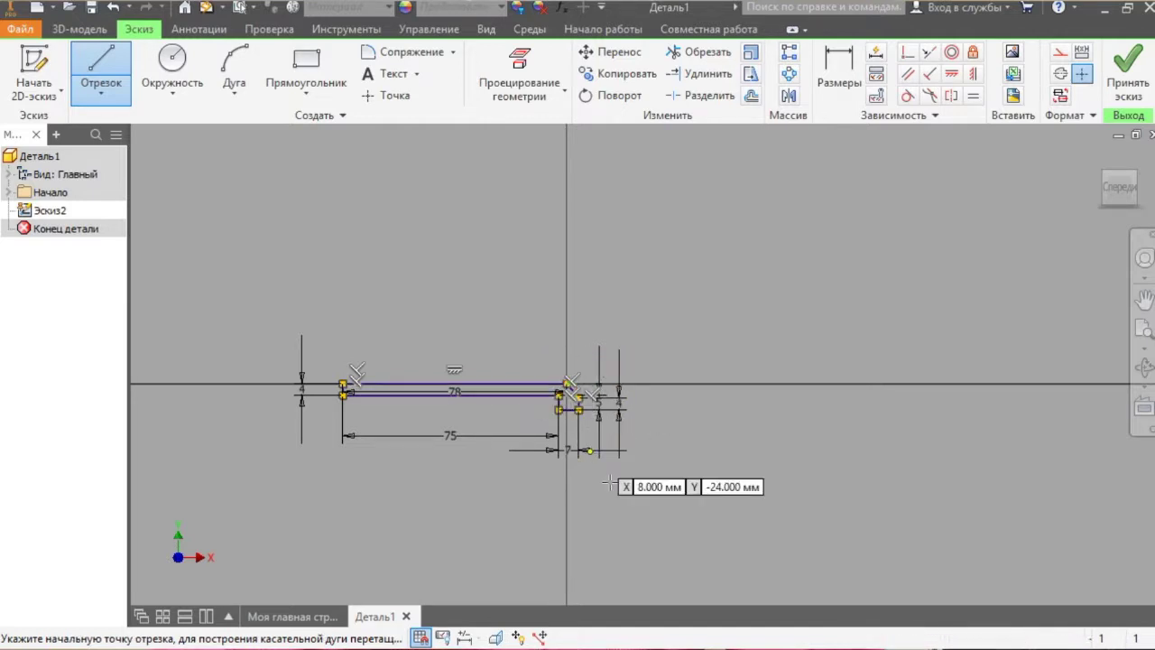
{"action": "scroll", "coordinate": [613, 416], "scroll_direction": "up", "scroll_amount": 3}
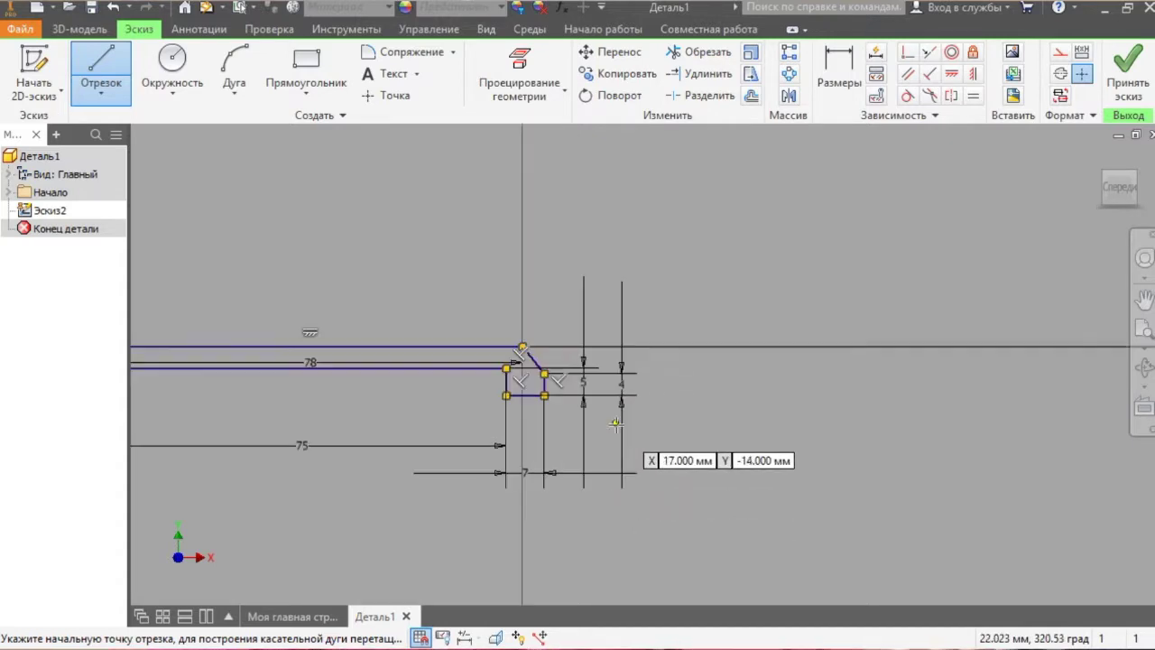
{"action": "scroll", "coordinate": [458, 377], "scroll_direction": "down", "scroll_amount": 7}
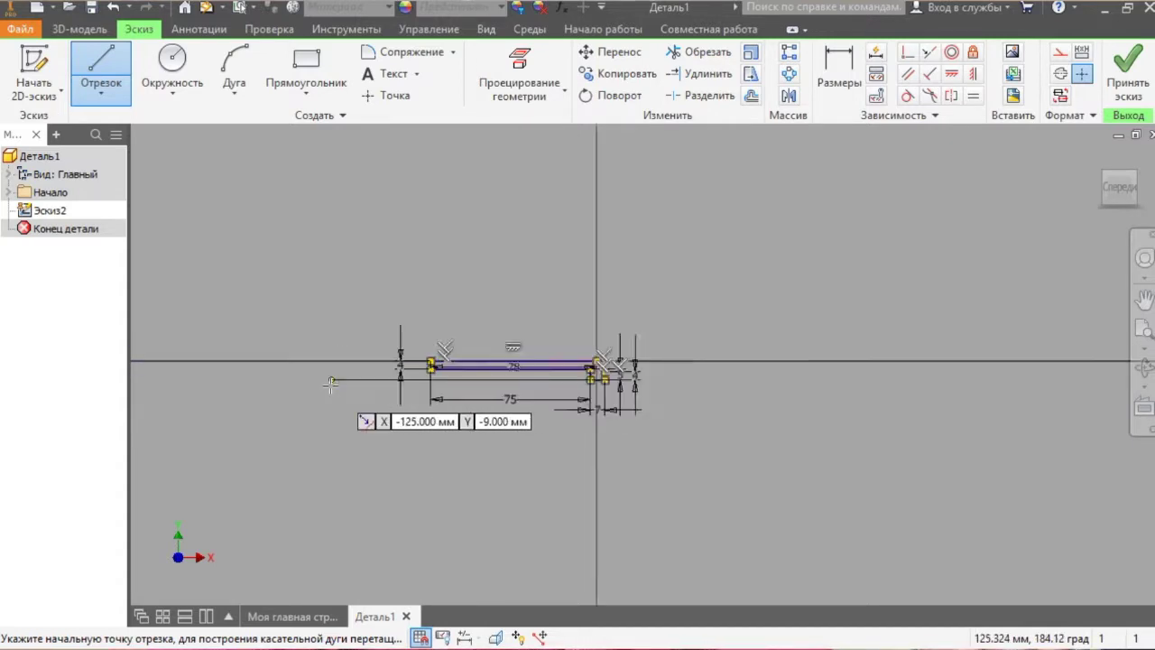
{"action": "scroll", "coordinate": [342, 388], "scroll_direction": "up", "scroll_amount": 5}
{"action": "scroll", "coordinate": [891, 338], "scroll_direction": "up", "scroll_amount": 3}
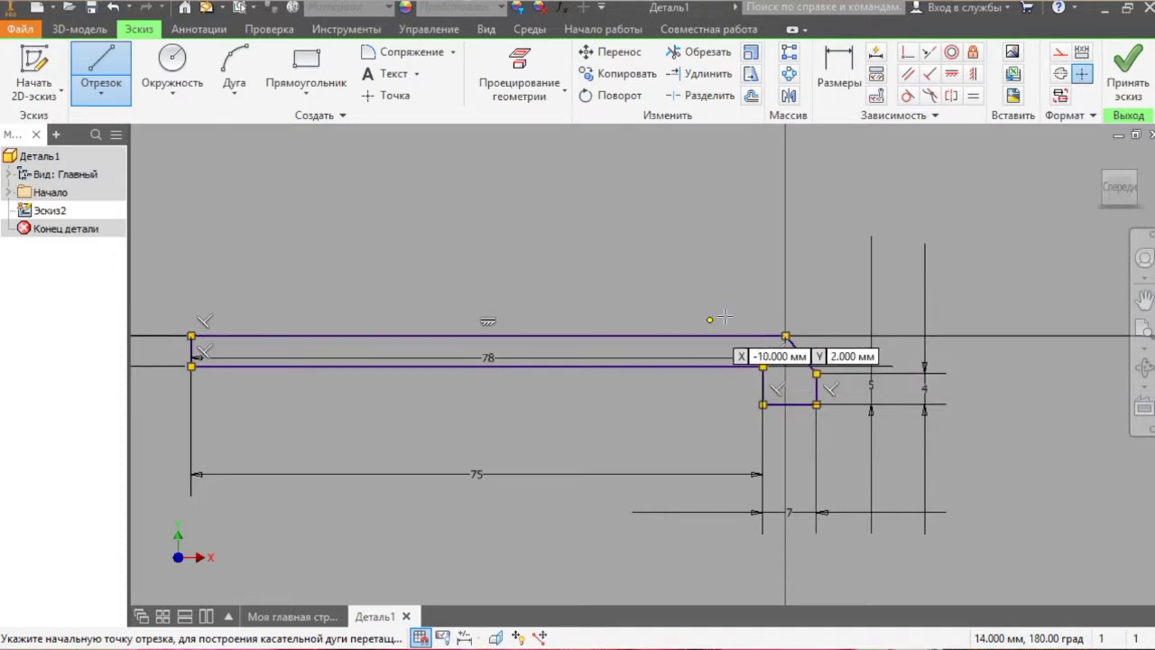
{"action": "scroll", "coordinate": [631, 366], "scroll_direction": "down", "scroll_amount": 2}
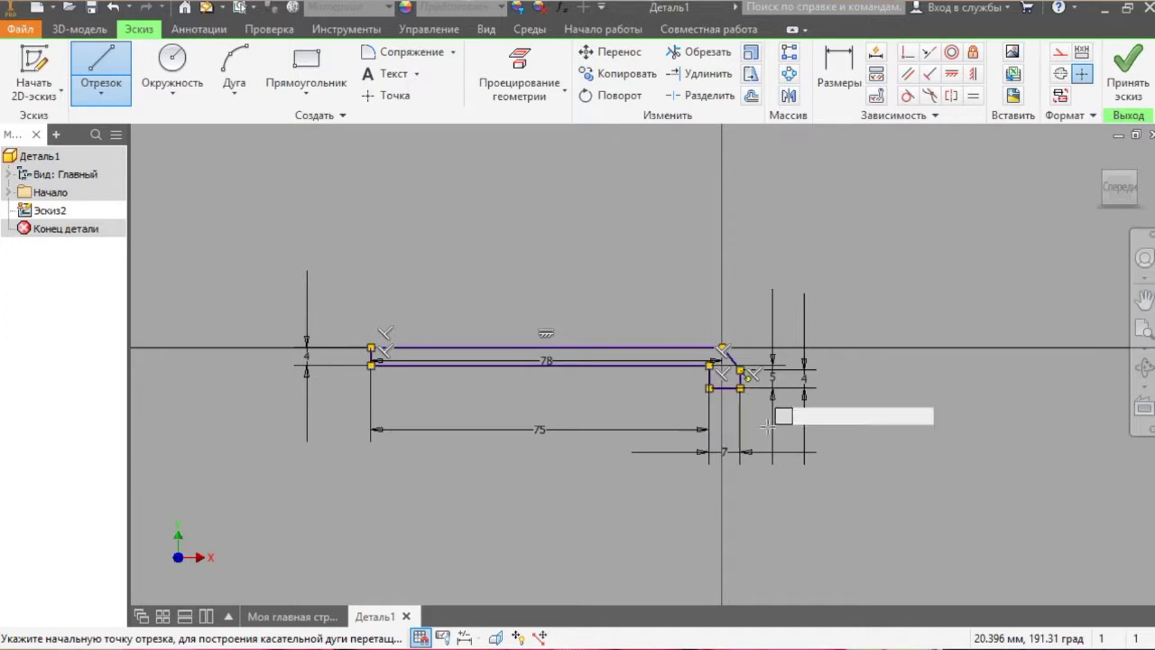
{"action": "key", "text": "Escape"}
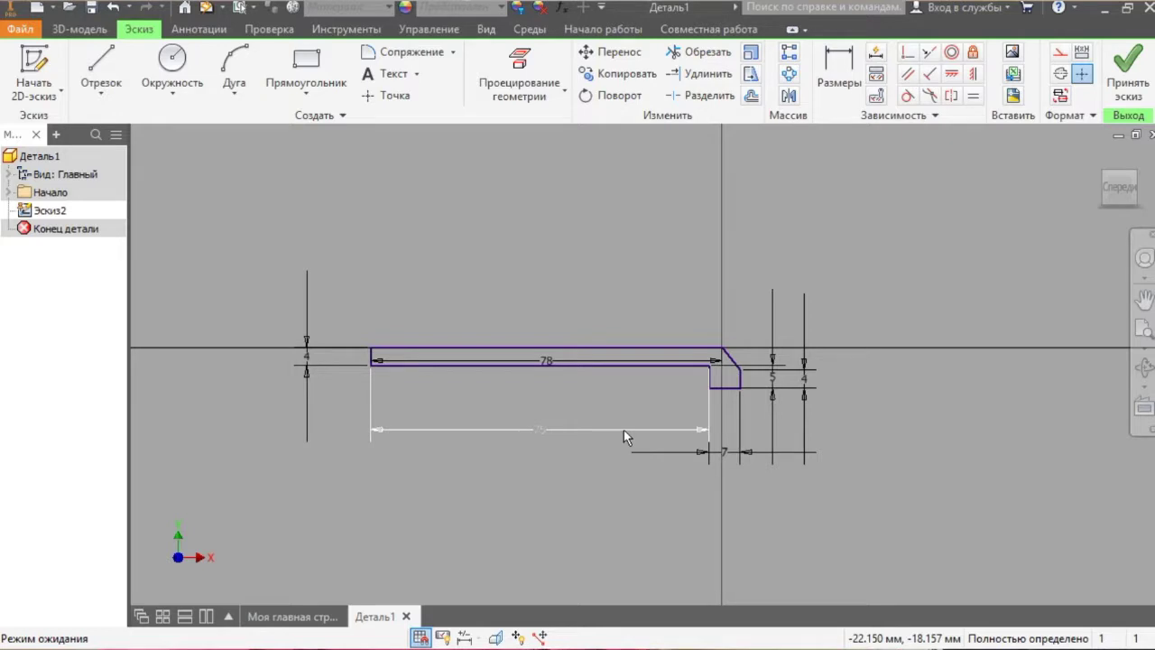
Delete all the length and height dimensions from the stem profile sketch
{"action": "left_click", "coordinate": [657, 425]}
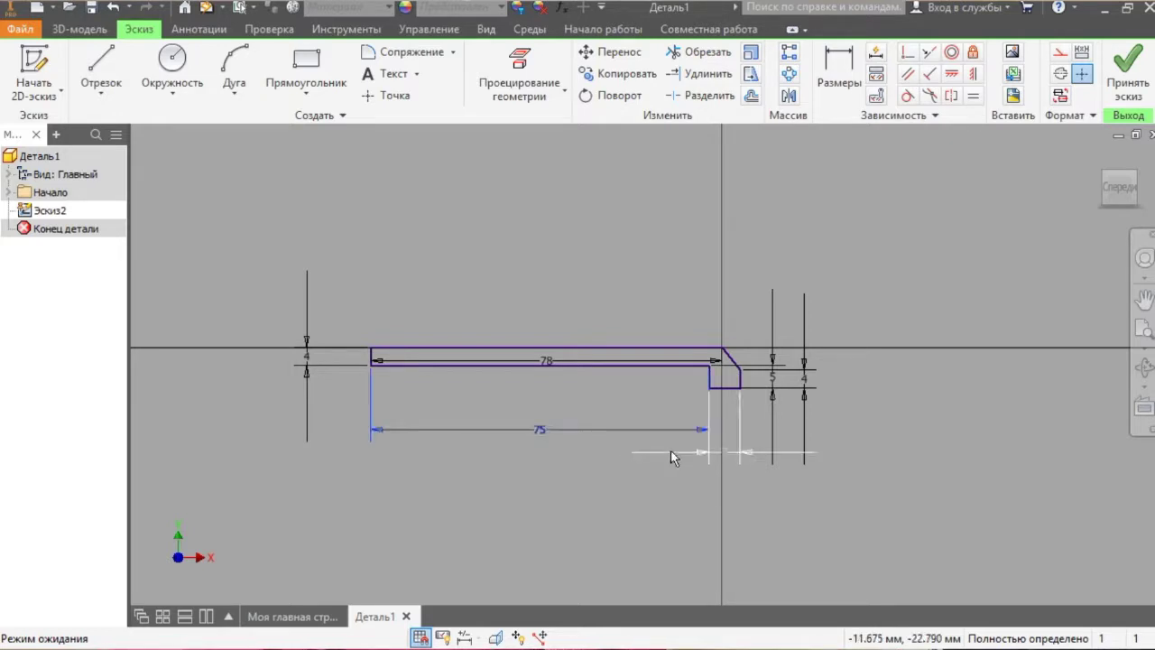
{"action": "left_click", "coordinate": [789, 449], "text": "ctrl"}
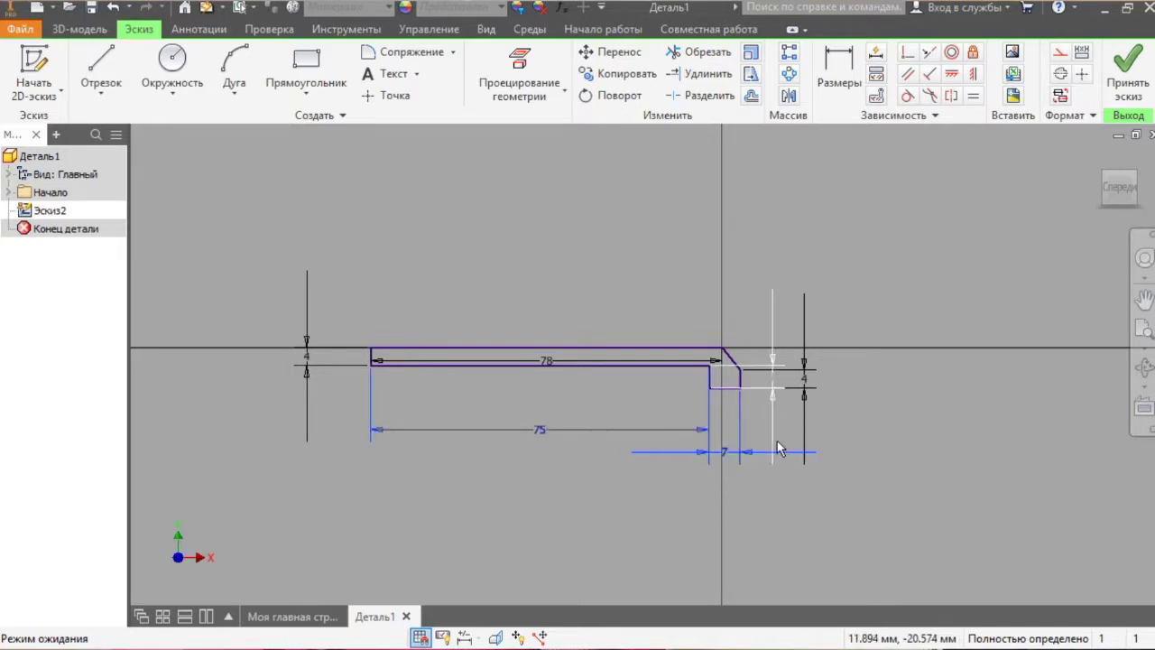
{"action": "left_click", "coordinate": [773, 394], "text": "ctrl"}
{"action": "left_click", "coordinate": [777, 384], "text": "ctrl"}
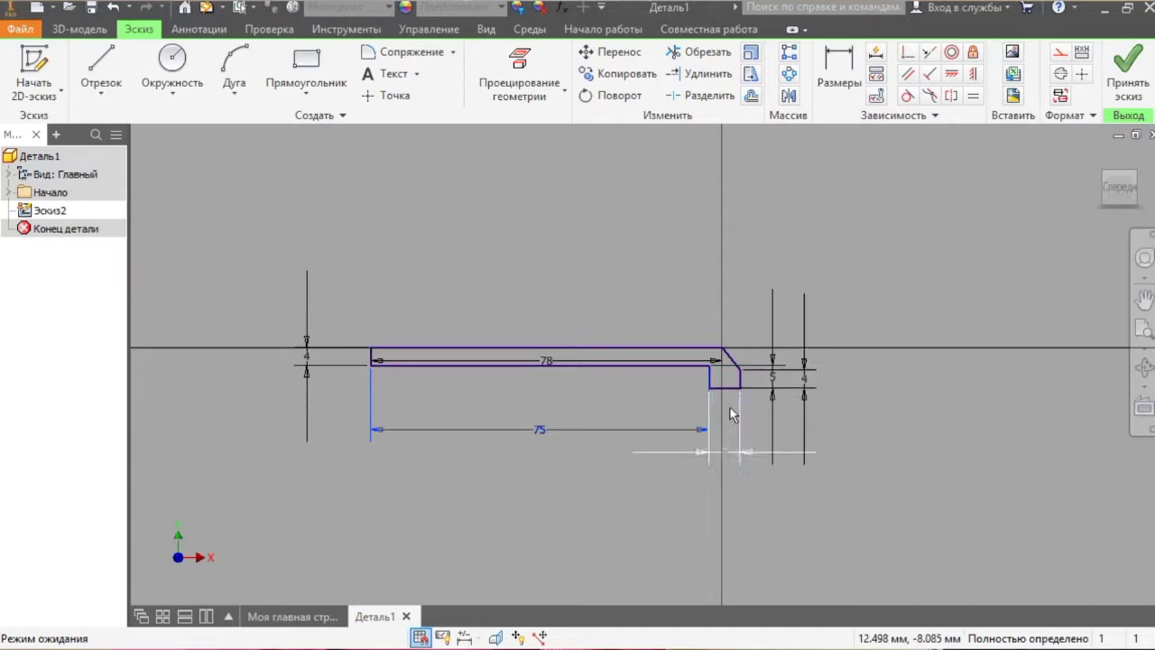
{"action": "left_click", "coordinate": [662, 360], "text": "ctrl"}
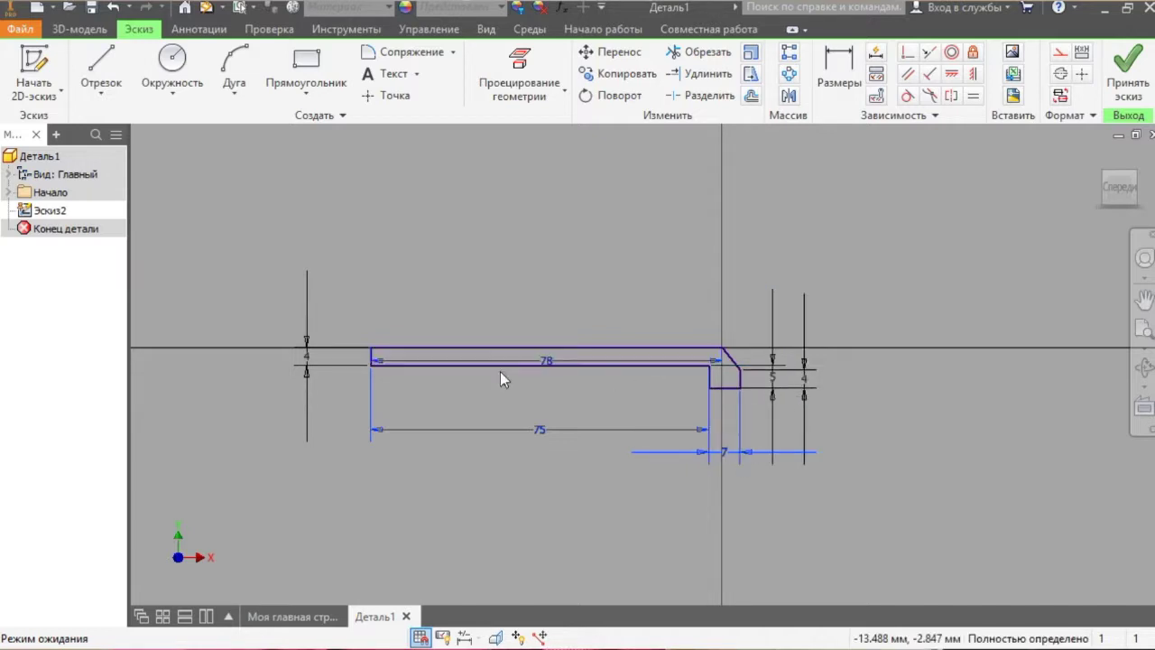
{"action": "left_click", "coordinate": [308, 322], "text": "ctrl"}
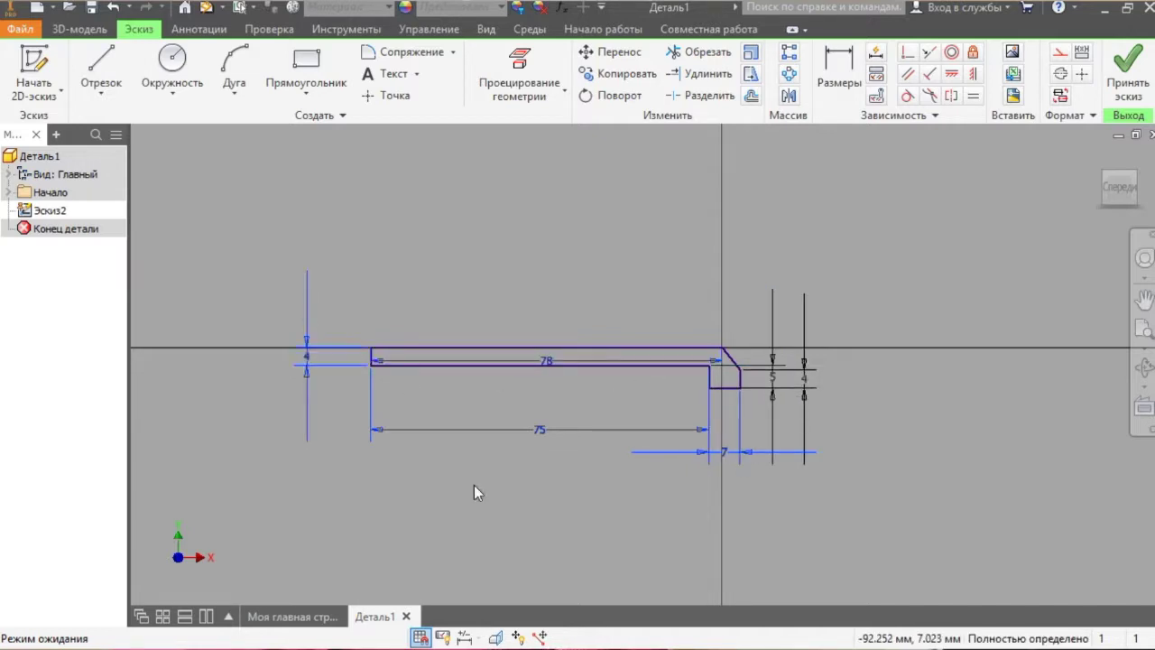
{"action": "left_click", "coordinate": [774, 397], "text": "ctrl"}
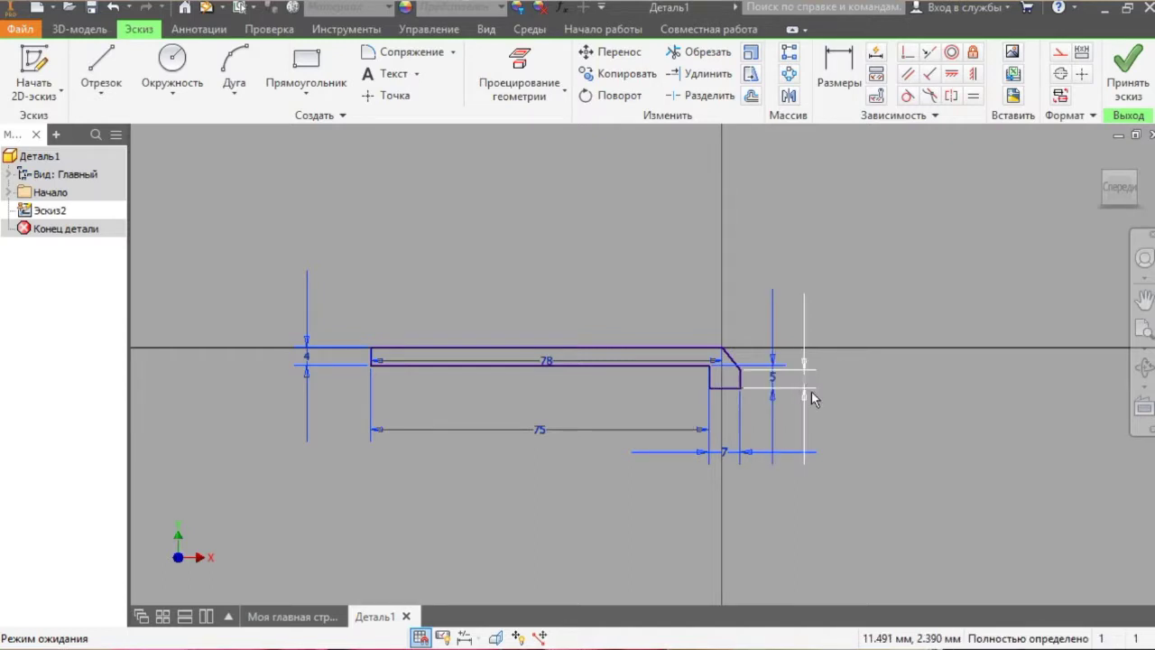
{"action": "left_click", "coordinate": [804, 411], "text": "ctrl"}
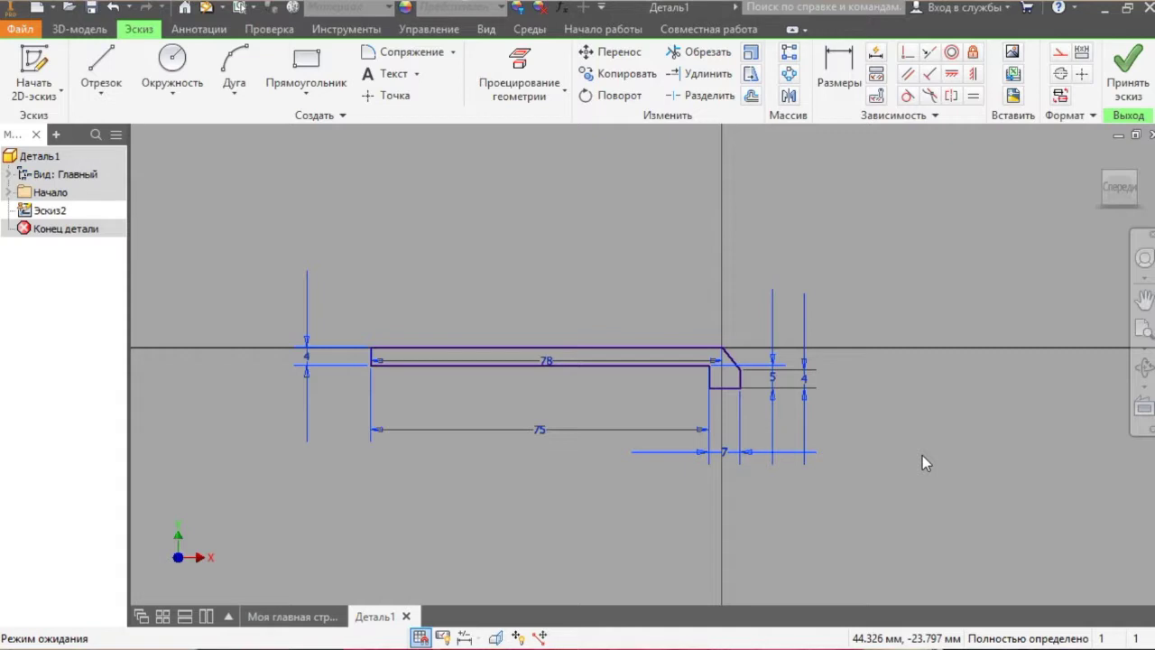
{"action": "key", "text": "Delete"}
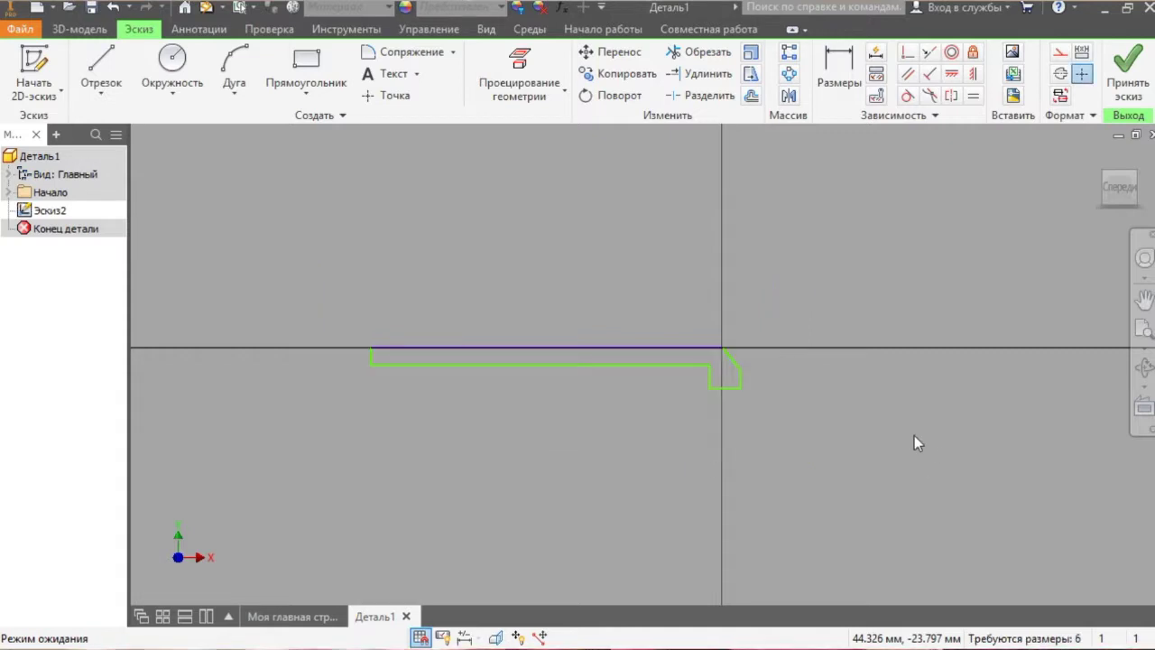
Add a 2 mm equal-distance 2D chamfer to the lower corner at the profile's free end, opposite the head
{"action": "scroll", "coordinate": [704, 396], "scroll_direction": "up", "scroll_amount": 2}
{"action": "scroll", "coordinate": [702, 398], "scroll_direction": "down", "scroll_amount": 3}
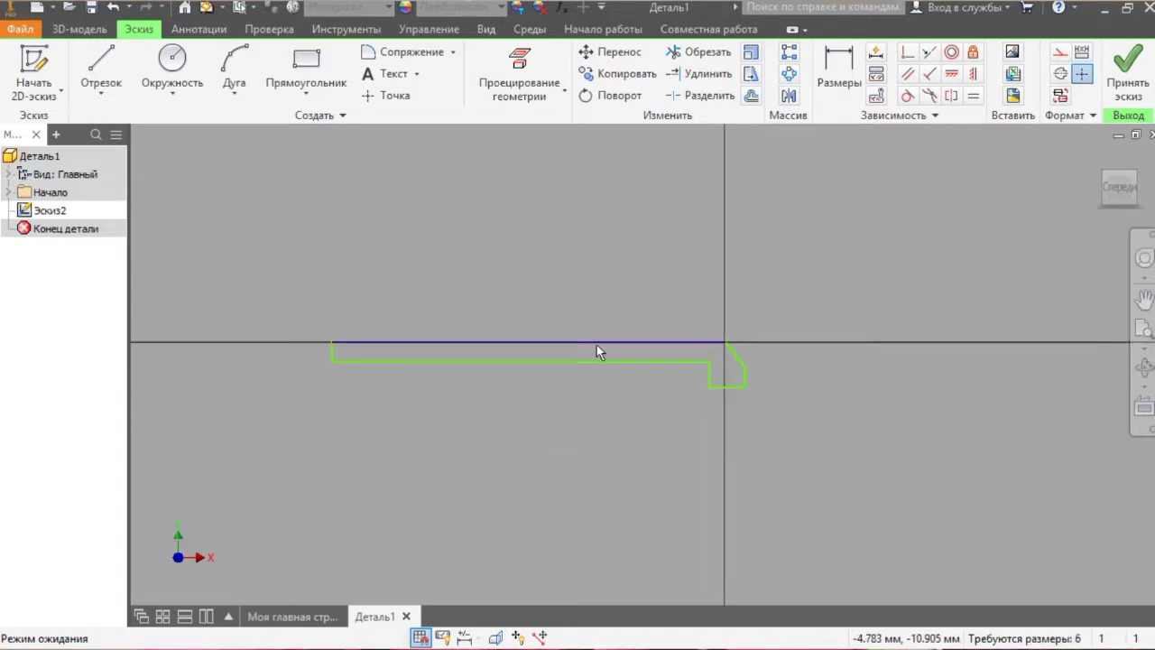
{"action": "scroll", "coordinate": [548, 365], "scroll_direction": "up", "scroll_amount": 2}
{"action": "scroll", "coordinate": [426, 359], "scroll_direction": "down", "scroll_amount": 4}
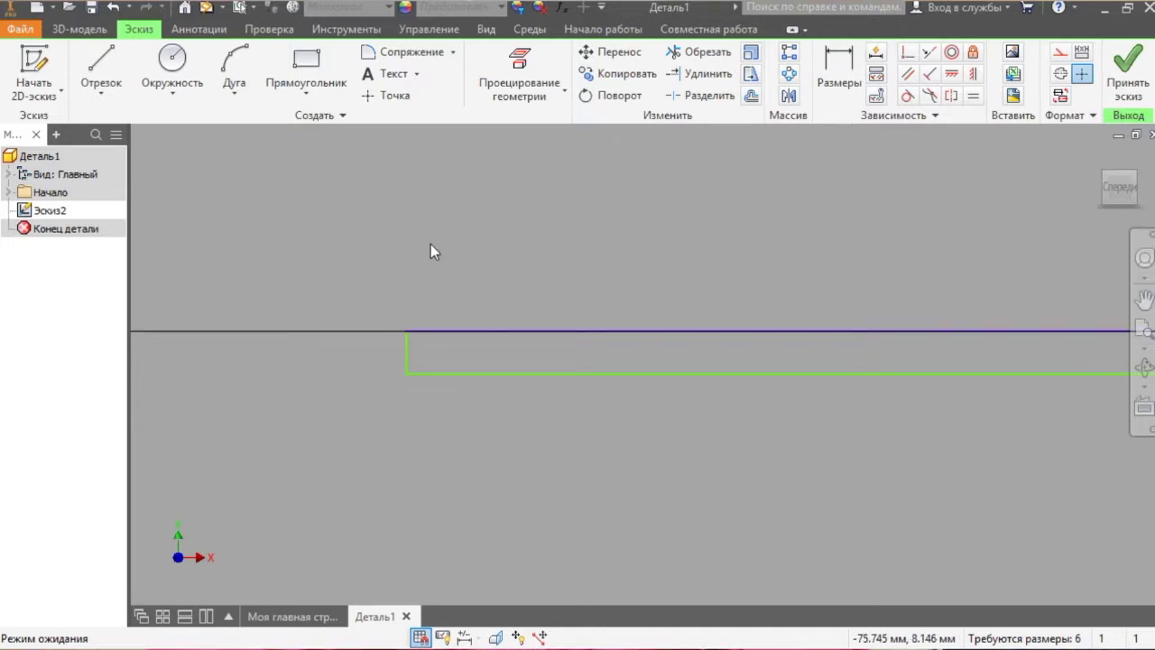
{"action": "left_click", "coordinate": [452, 53]}
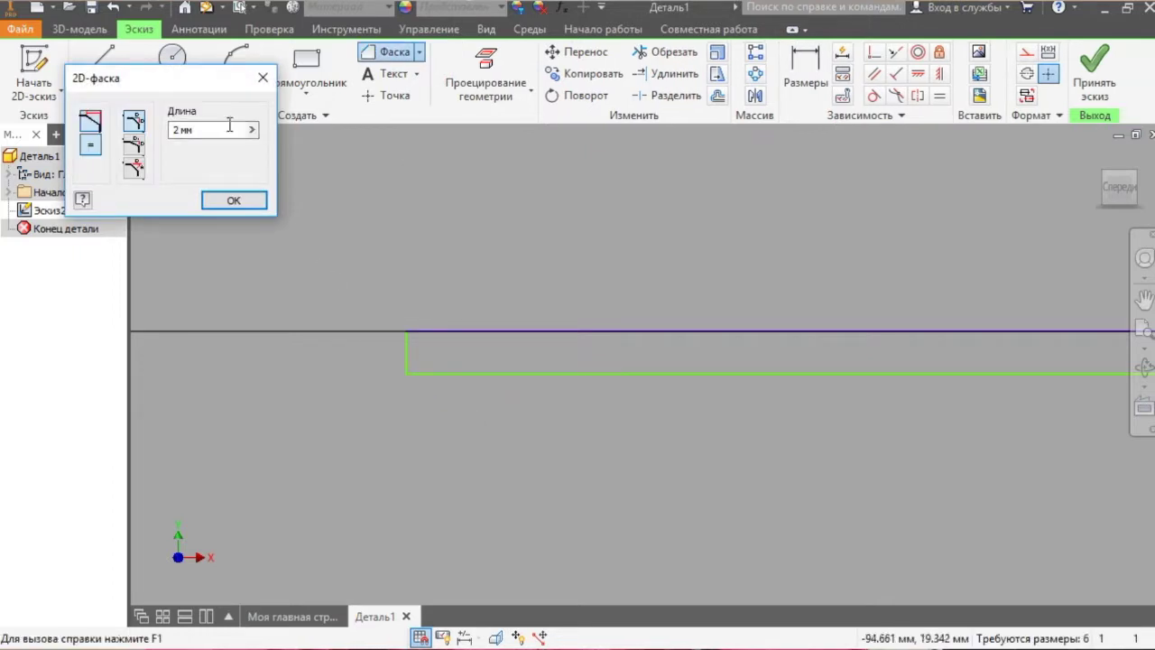
{"action": "left_click", "coordinate": [408, 363]}
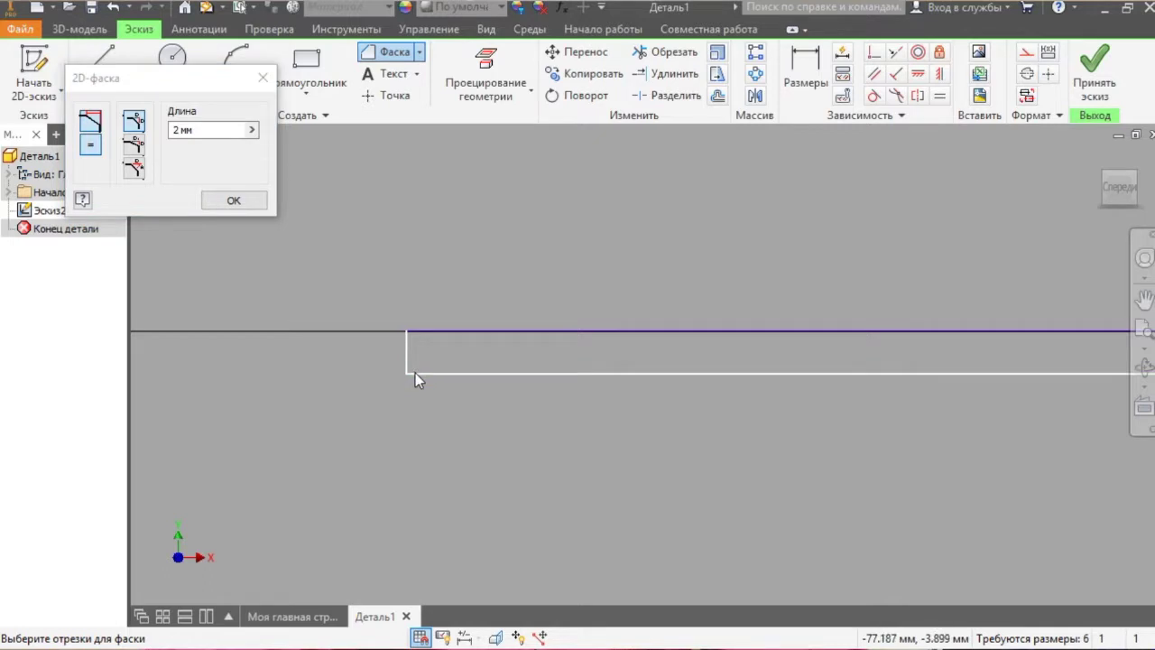
{"action": "left_click", "coordinate": [415, 372]}
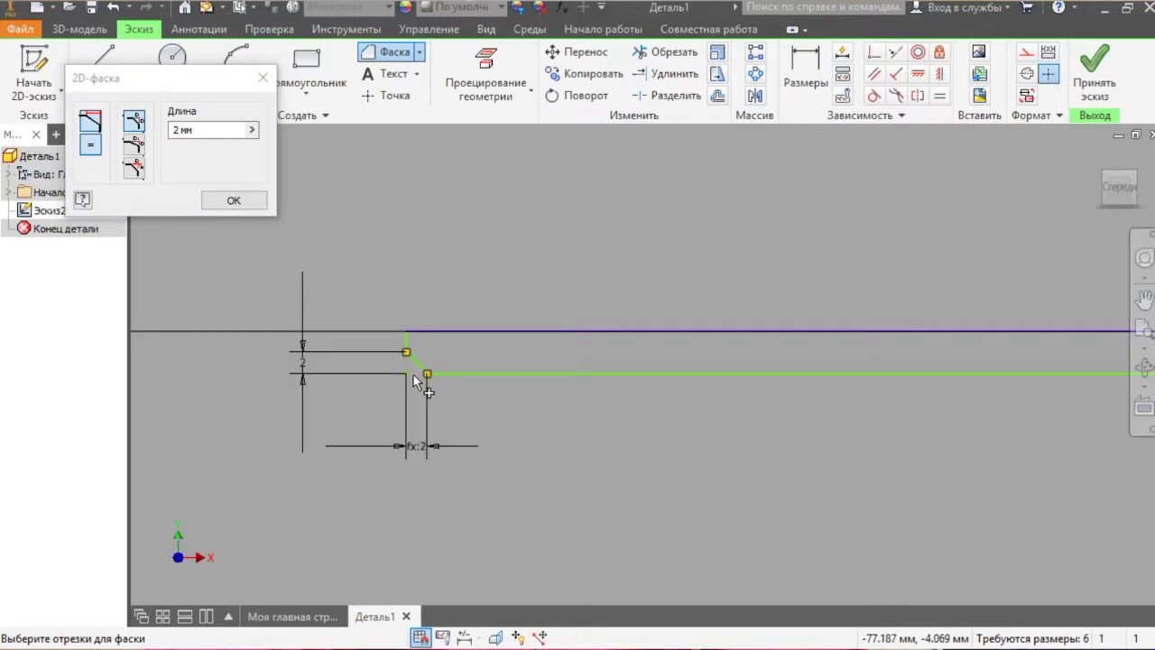
{"action": "scroll", "coordinate": [492, 475], "scroll_direction": "down", "scroll_amount": 2}
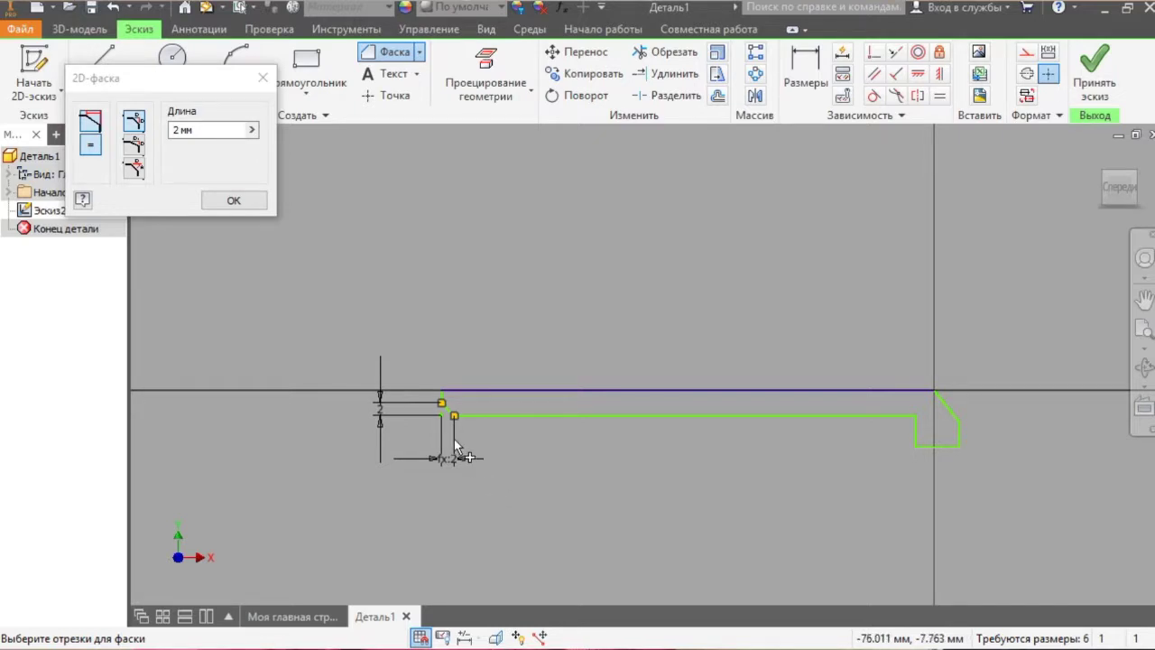
{"action": "key", "text": "Escape"}
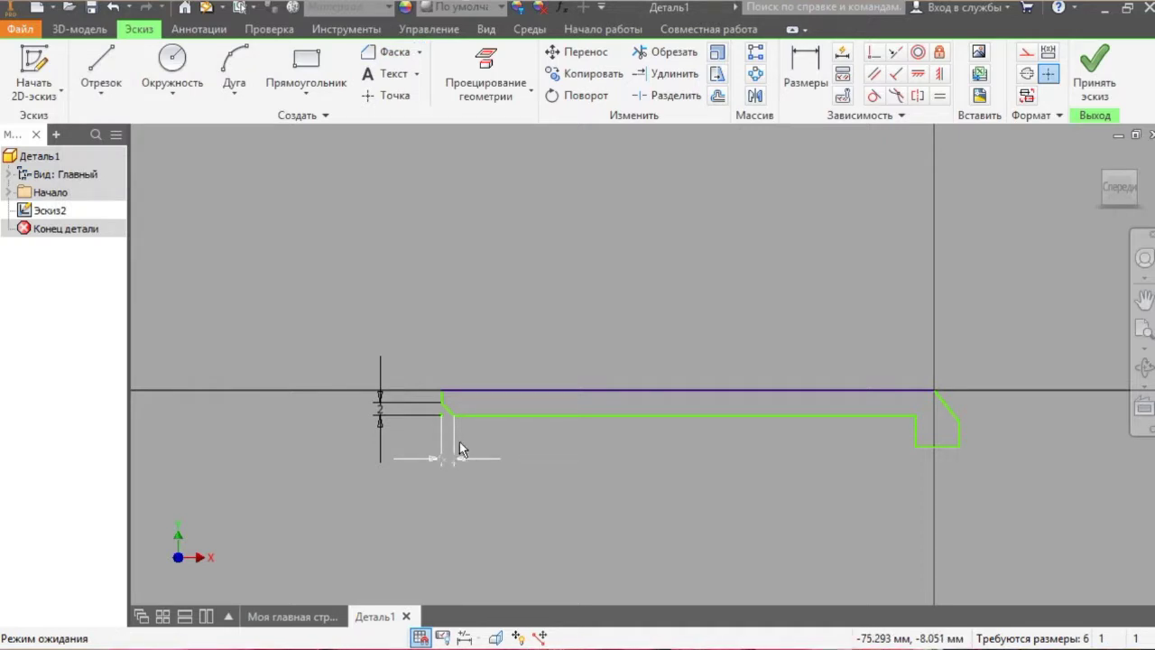
Delete both dimensions of the chamfer at the stem's free end
{"action": "left_click", "coordinate": [459, 443]}
{"action": "left_click", "coordinate": [413, 416], "text": "ctrl"}
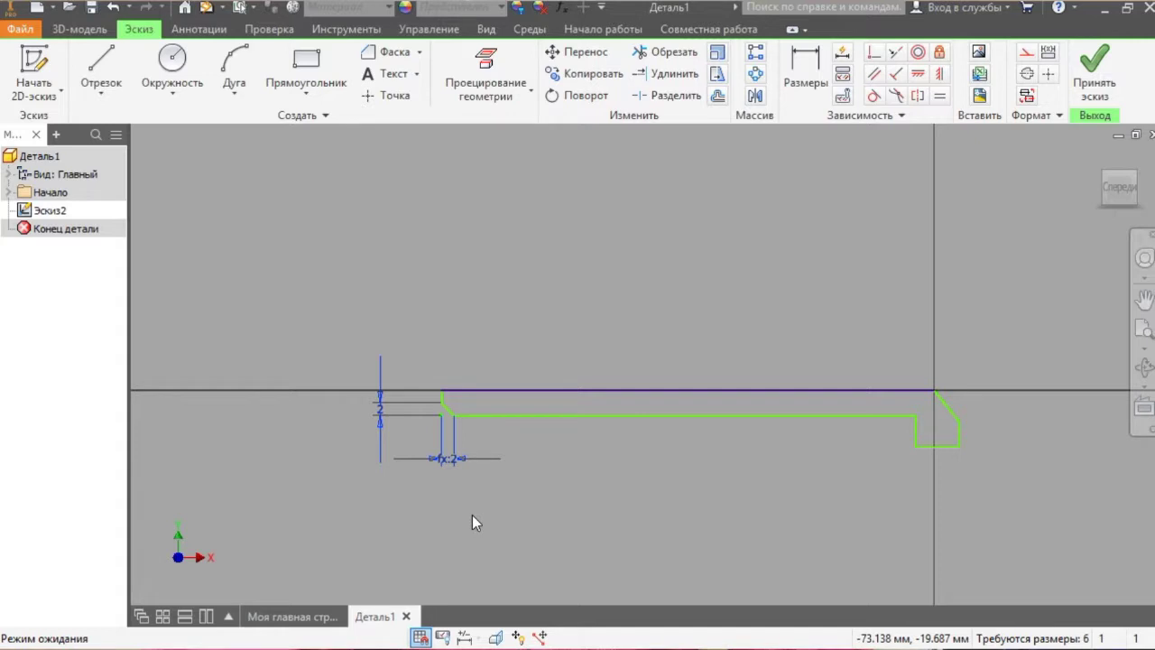
{"action": "key", "text": "Delete"}
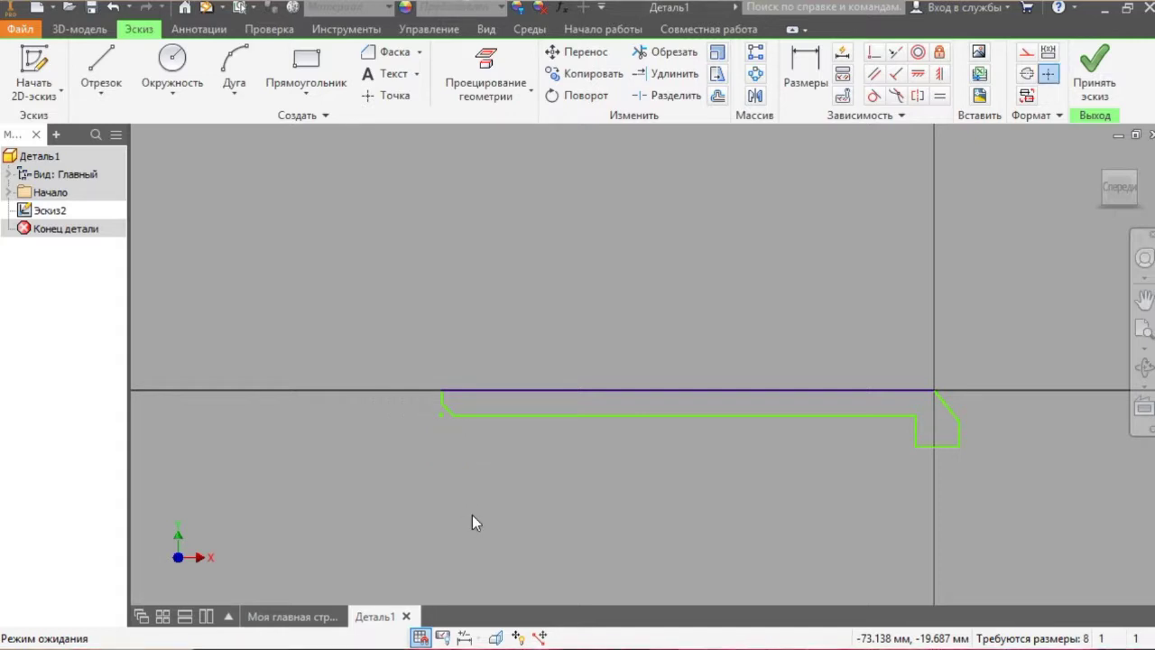
Finish the sketch and revolve the closed profile a full circle about its long upper line as a solid
{"action": "scroll", "coordinate": [614, 476], "scroll_direction": "down", "scroll_amount": 5}
{"action": "scroll", "coordinate": [614, 477], "scroll_direction": "up", "scroll_amount": 7}
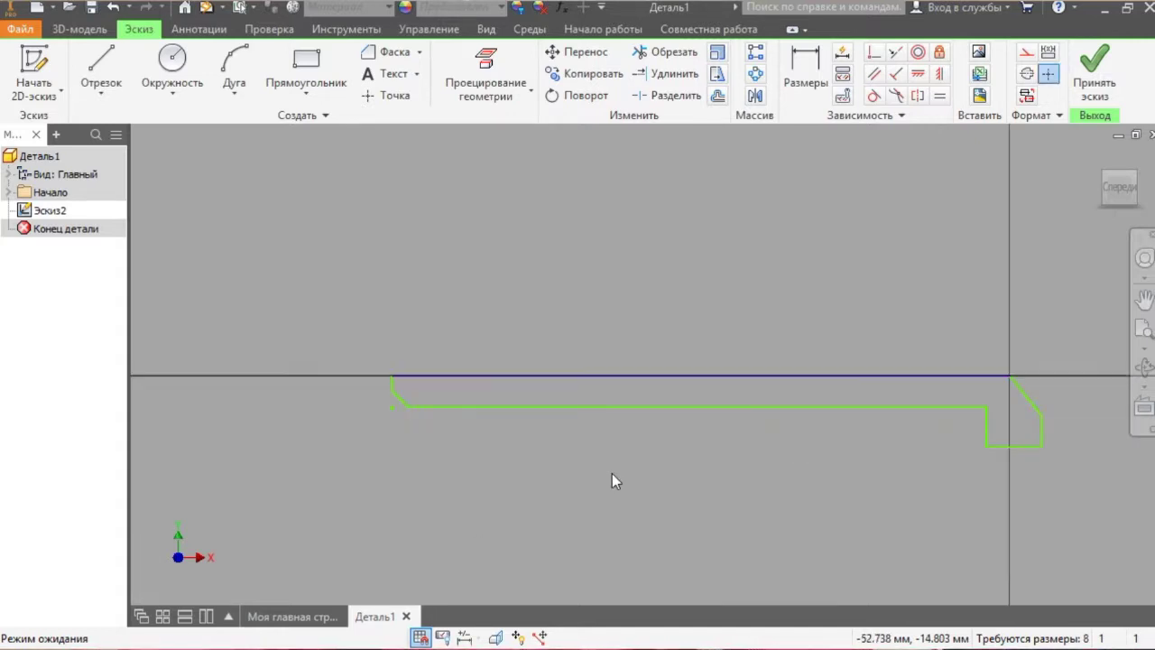
{"action": "scroll", "coordinate": [845, 425], "scroll_direction": "down", "scroll_amount": 5}
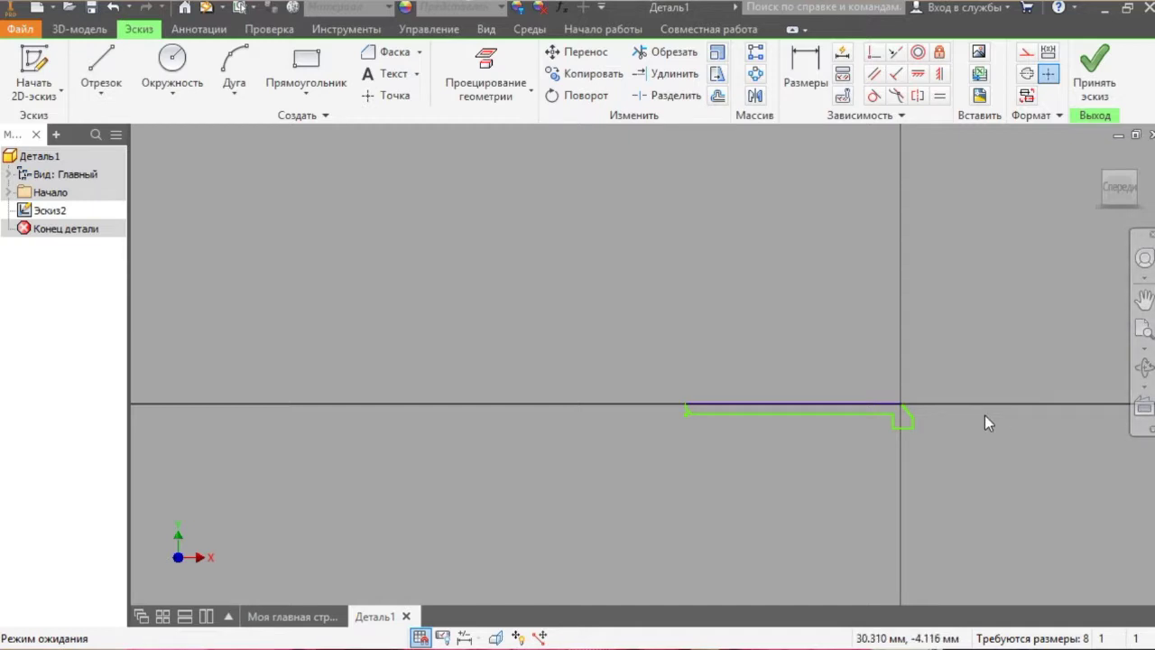
{"action": "scroll", "coordinate": [939, 421], "scroll_direction": "up", "scroll_amount": 3}
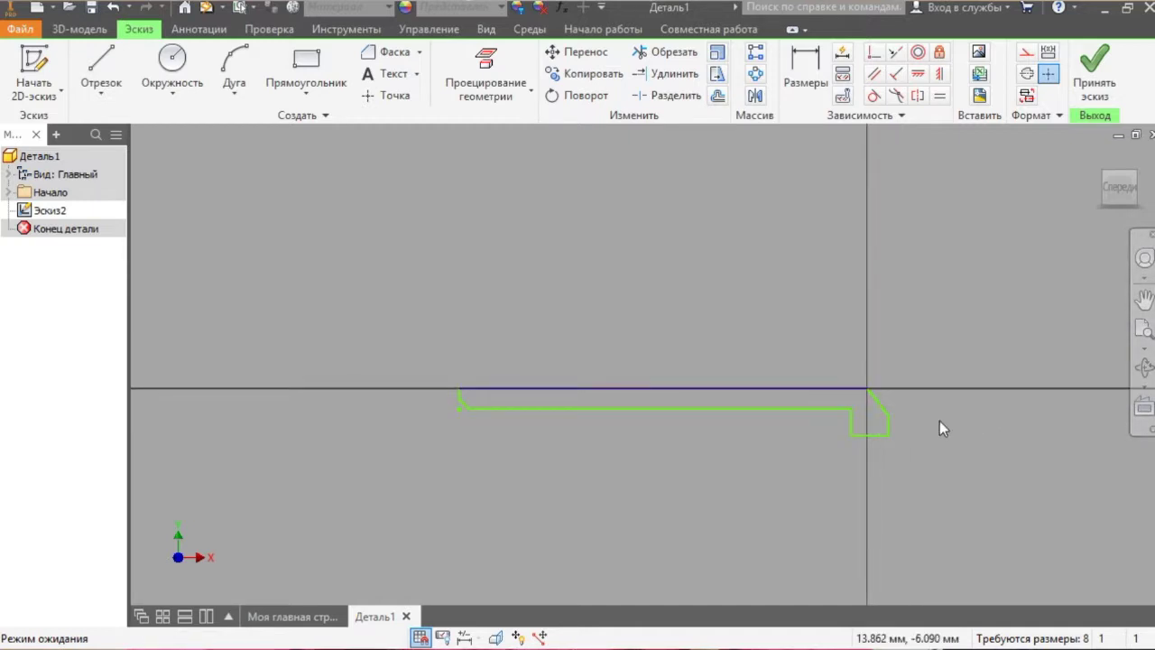
{"action": "scroll", "coordinate": [918, 422], "scroll_direction": "up", "scroll_amount": 4}
{"action": "scroll", "coordinate": [917, 422], "scroll_direction": "down", "scroll_amount": 3}
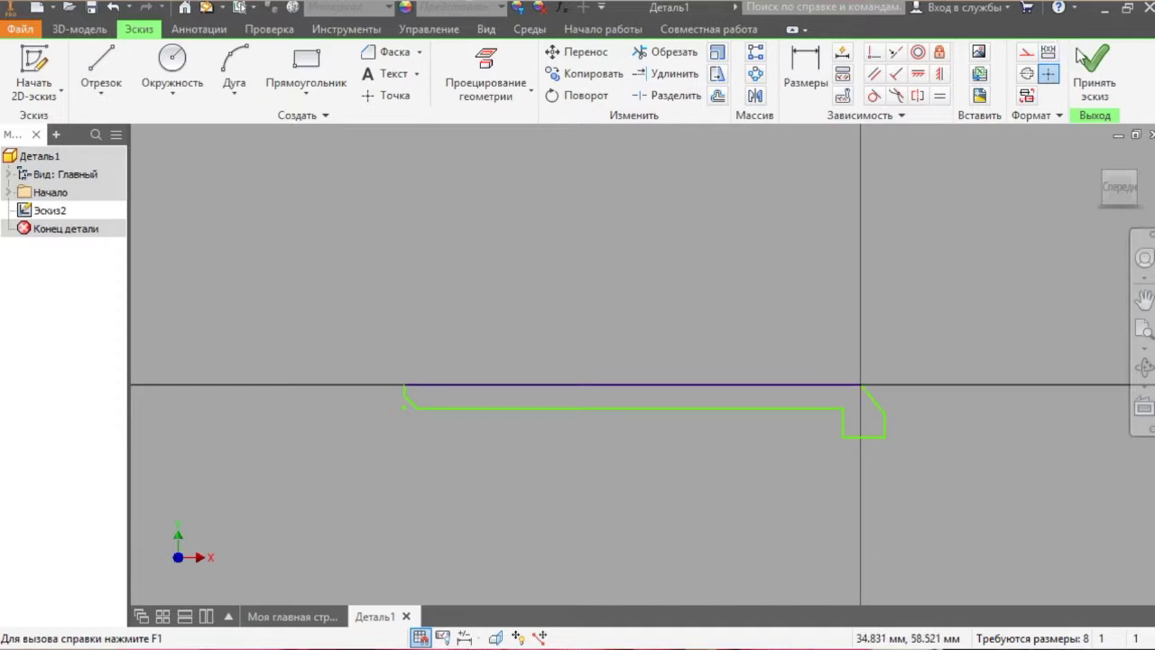
{"action": "left_click", "coordinate": [1102, 79]}
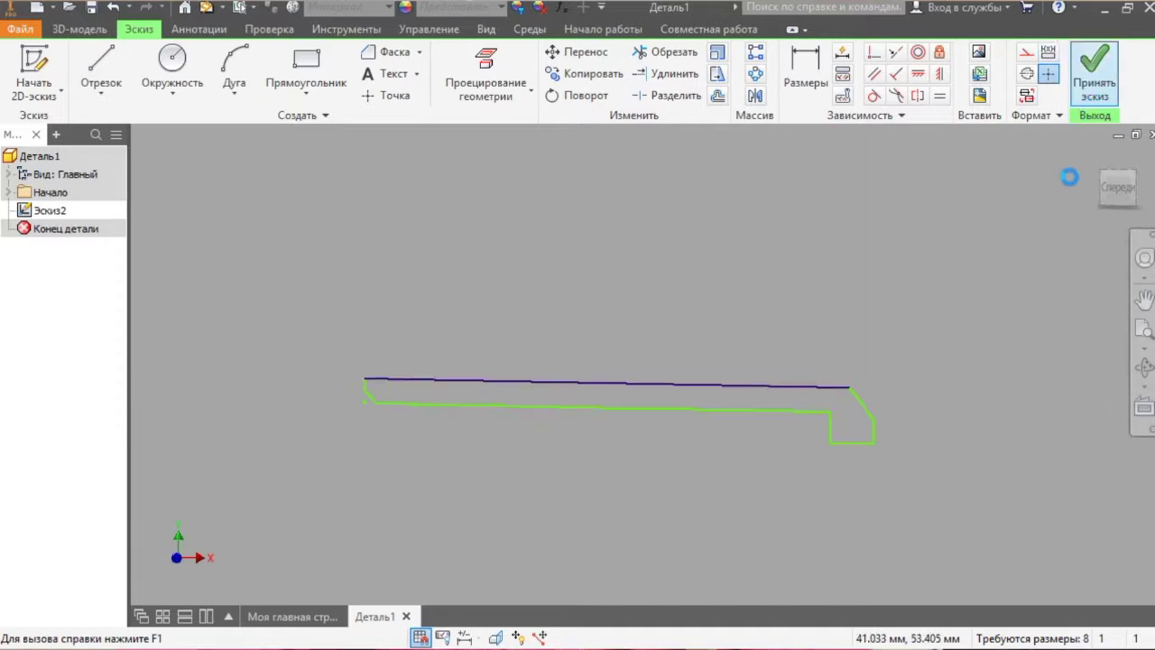
{"action": "scroll", "coordinate": [776, 299], "scroll_direction": "up", "scroll_amount": 3}
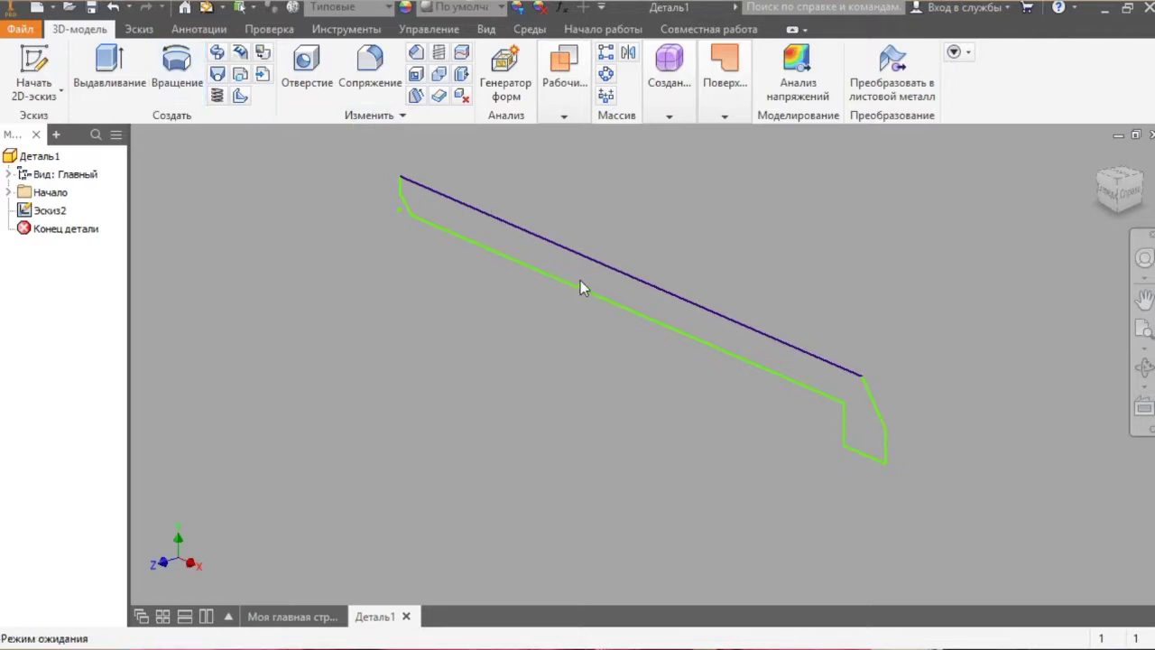
{"action": "left_click", "coordinate": [190, 79]}
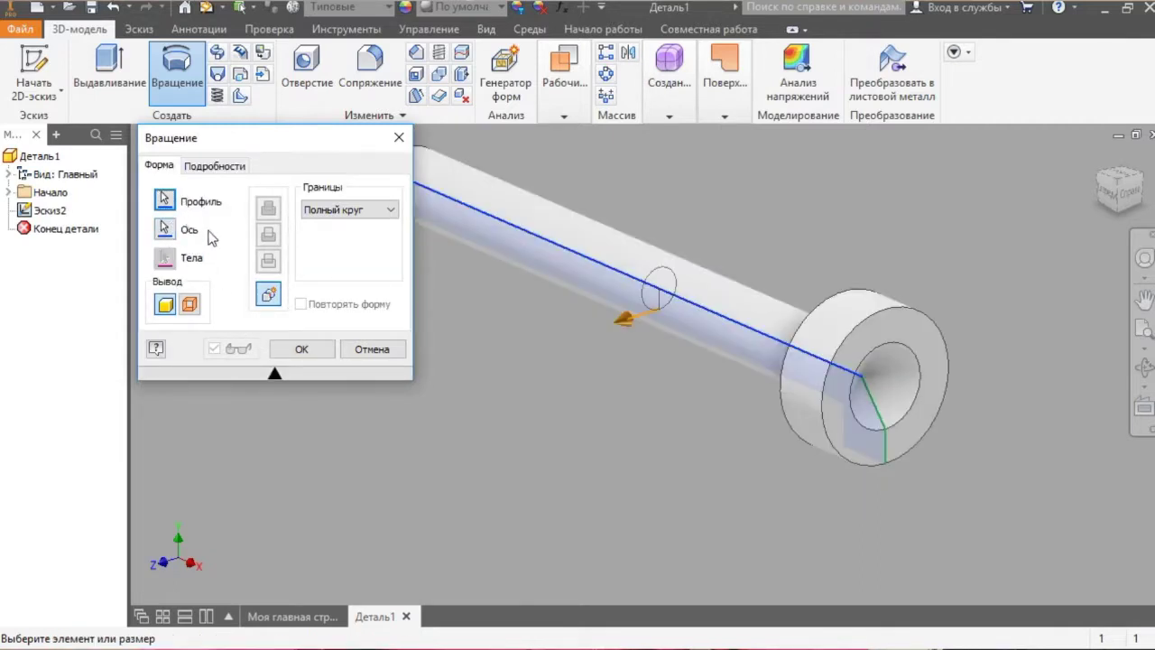
{"action": "scroll", "coordinate": [675, 332], "scroll_direction": "up", "scroll_amount": 3}
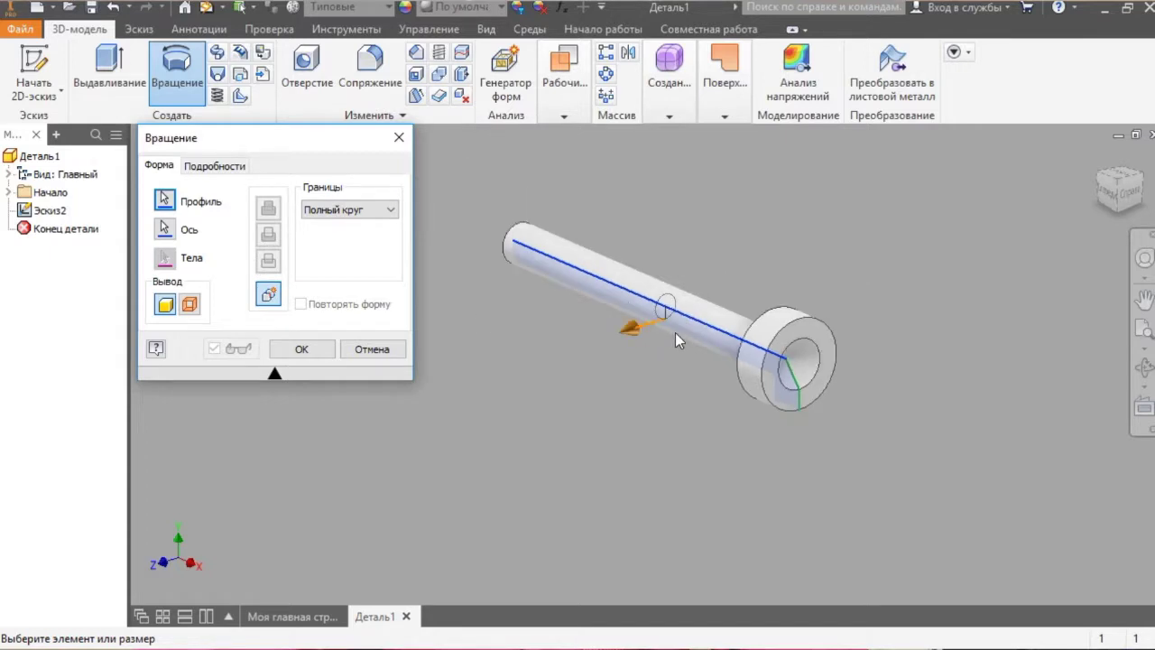
{"action": "left_click", "coordinate": [312, 357]}
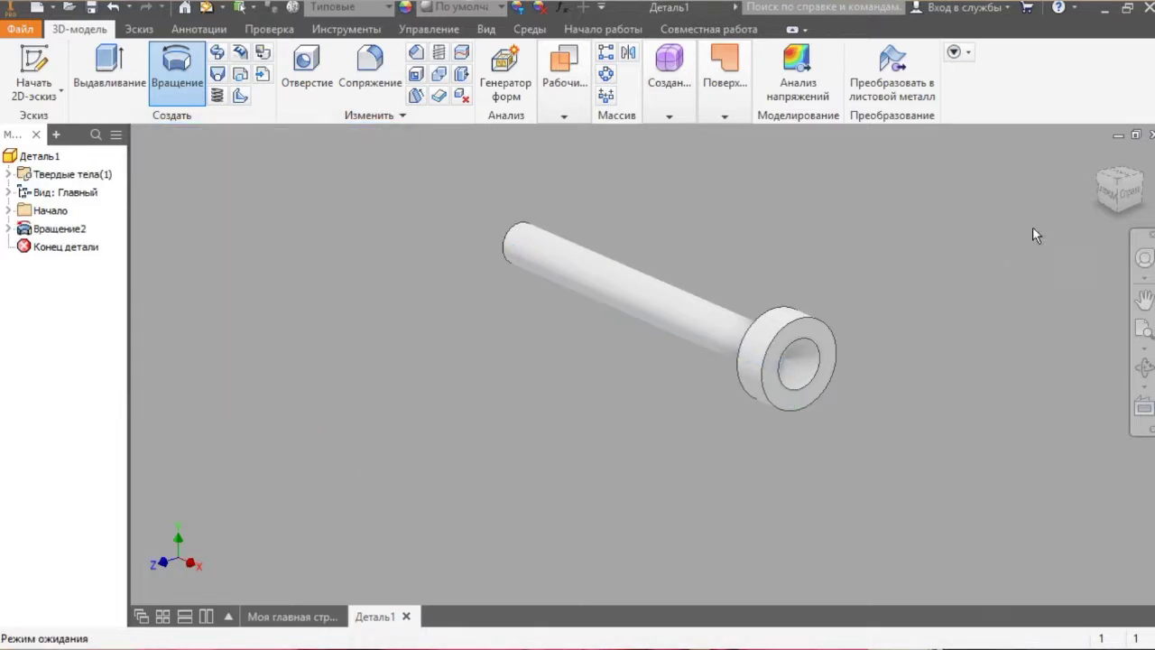
Examine the revolved stem's shaft, chamfered end and recessed head from the front, the head end and the top
{"action": "left_click", "coordinate": [1108, 194]}
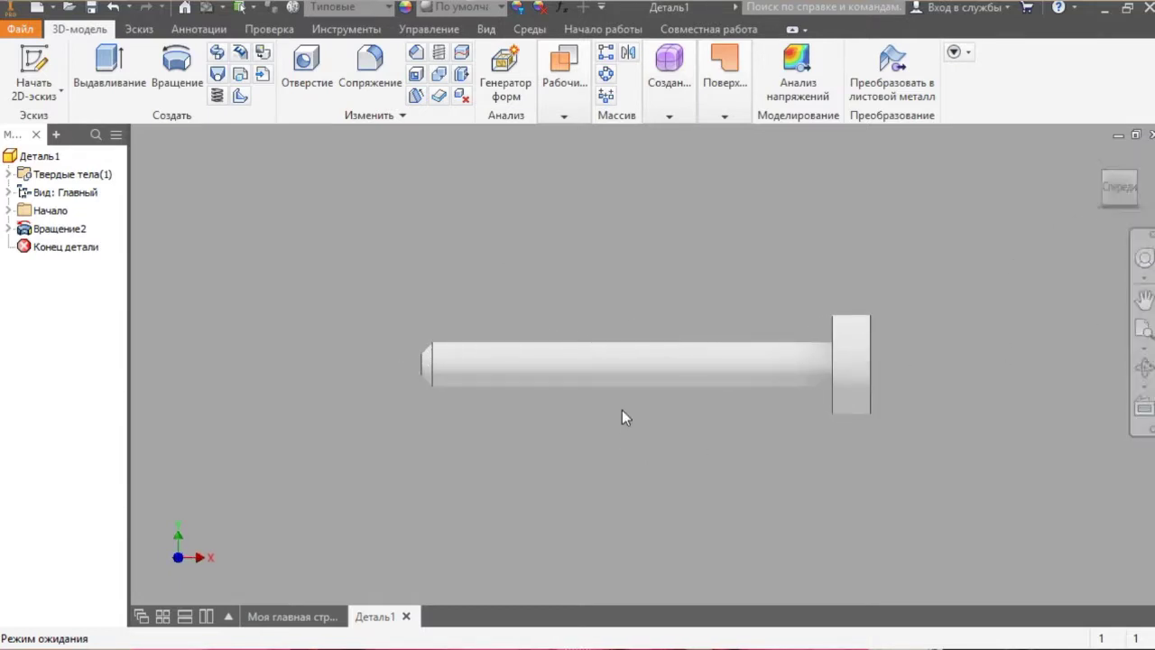
{"action": "scroll", "coordinate": [637, 378], "scroll_direction": "down", "scroll_amount": 2}
{"action": "scroll", "coordinate": [637, 386], "scroll_direction": "up", "scroll_amount": 2}
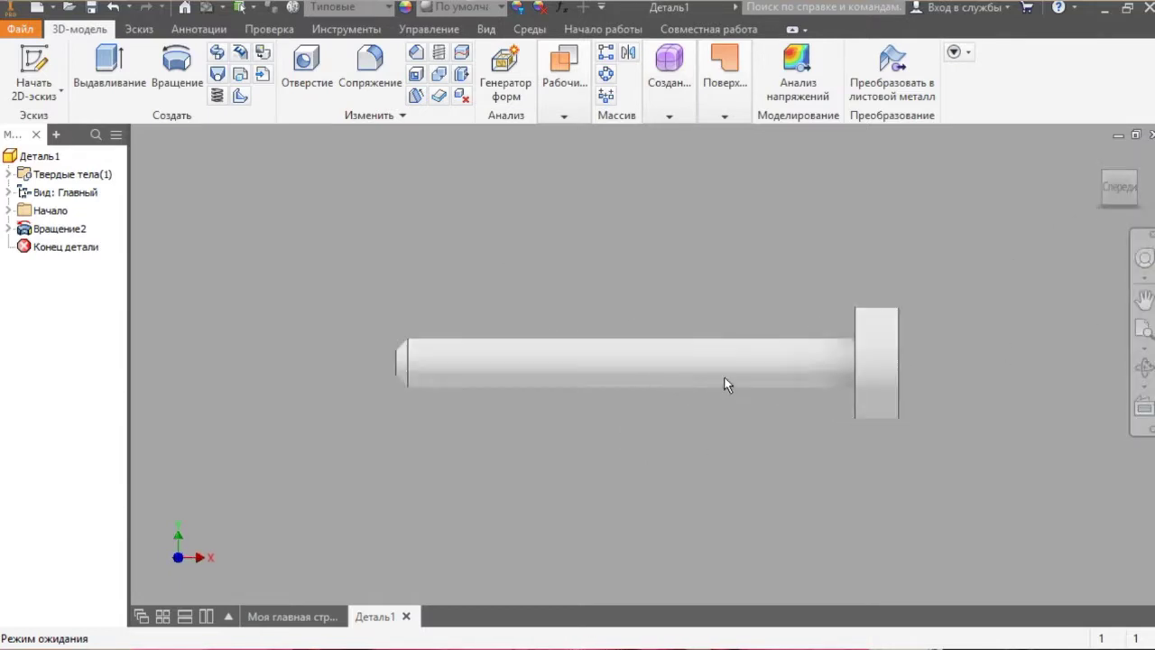
{"action": "scroll", "coordinate": [766, 379], "scroll_direction": "up", "scroll_amount": 2}
{"action": "scroll", "coordinate": [766, 380], "scroll_direction": "down", "scroll_amount": 1}
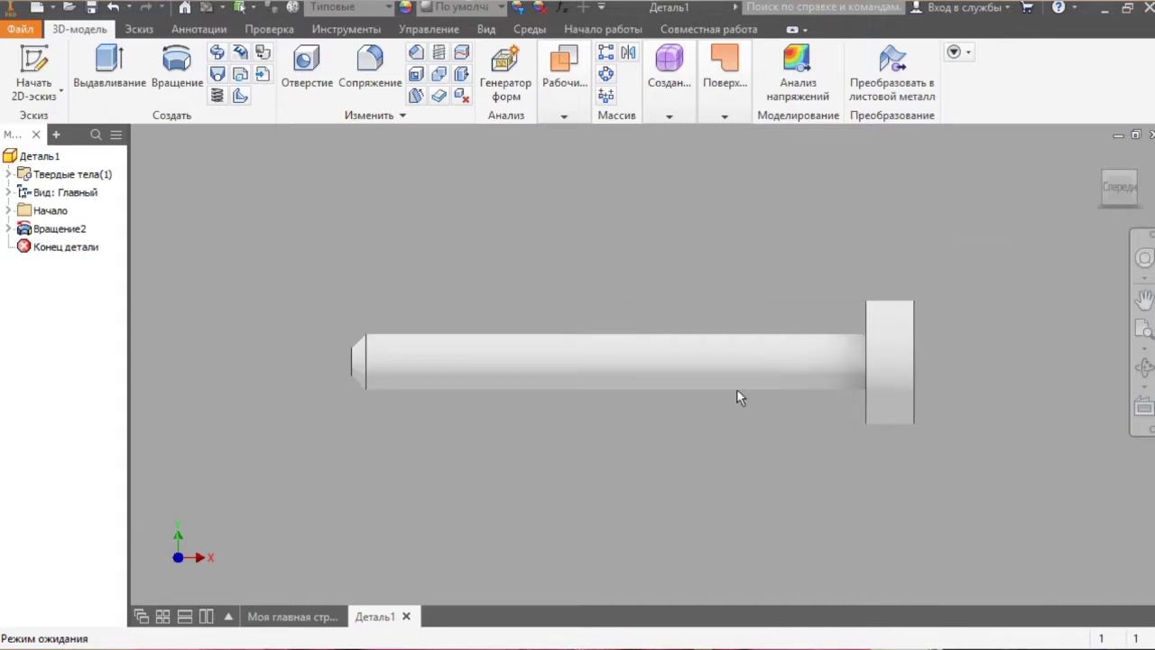
{"action": "scroll", "coordinate": [711, 387], "scroll_direction": "up", "scroll_amount": 2}
{"action": "scroll", "coordinate": [709, 386], "scroll_direction": "down", "scroll_amount": 1}
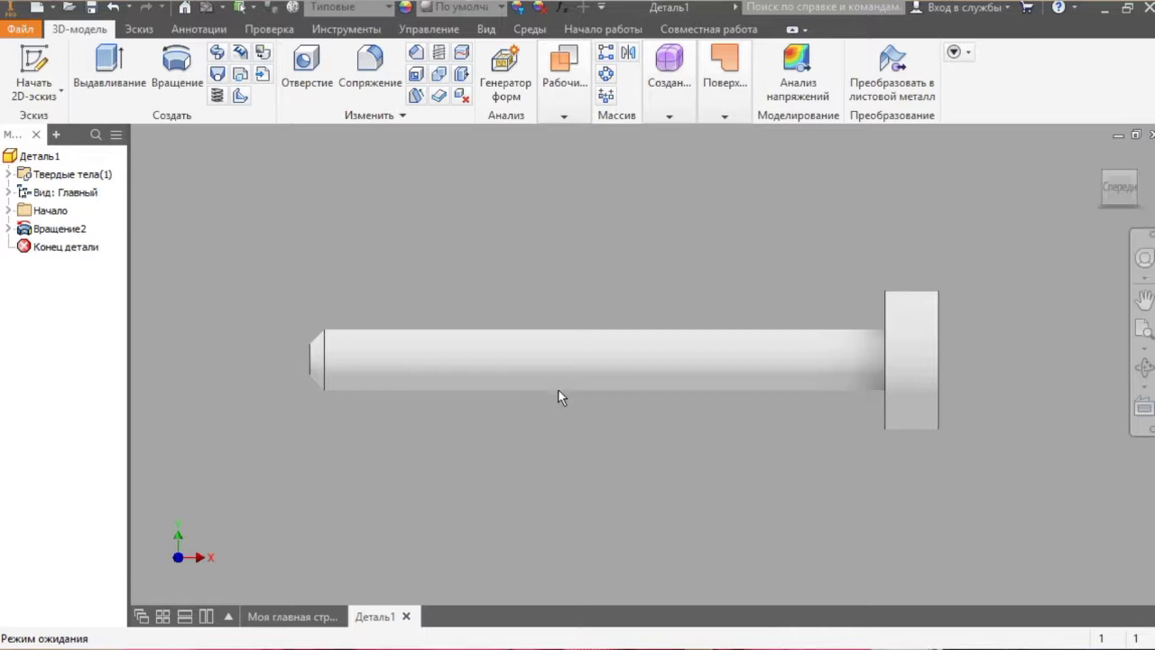
{"action": "mouse_move", "coordinate": [587, 419]}
{"action": "scroll", "coordinate": [585, 382], "scroll_direction": "down", "scroll_amount": 3}
{"action": "scroll", "coordinate": [585, 383], "scroll_direction": "up", "scroll_amount": 3}
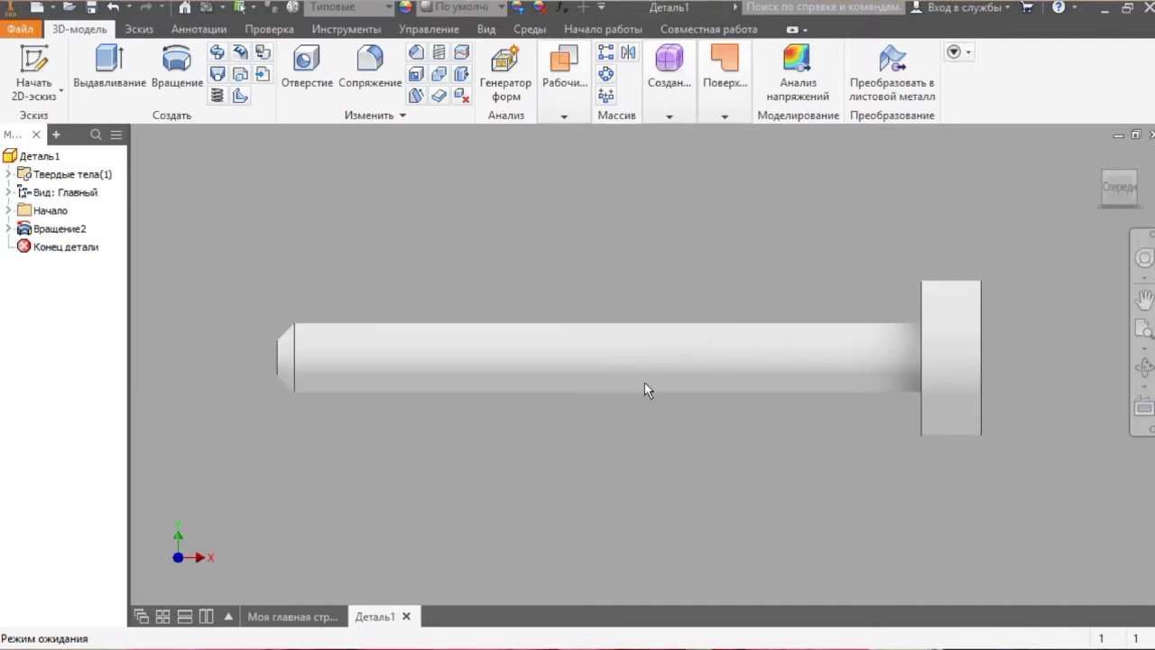
{"action": "mouse_move", "coordinate": [644, 383]}
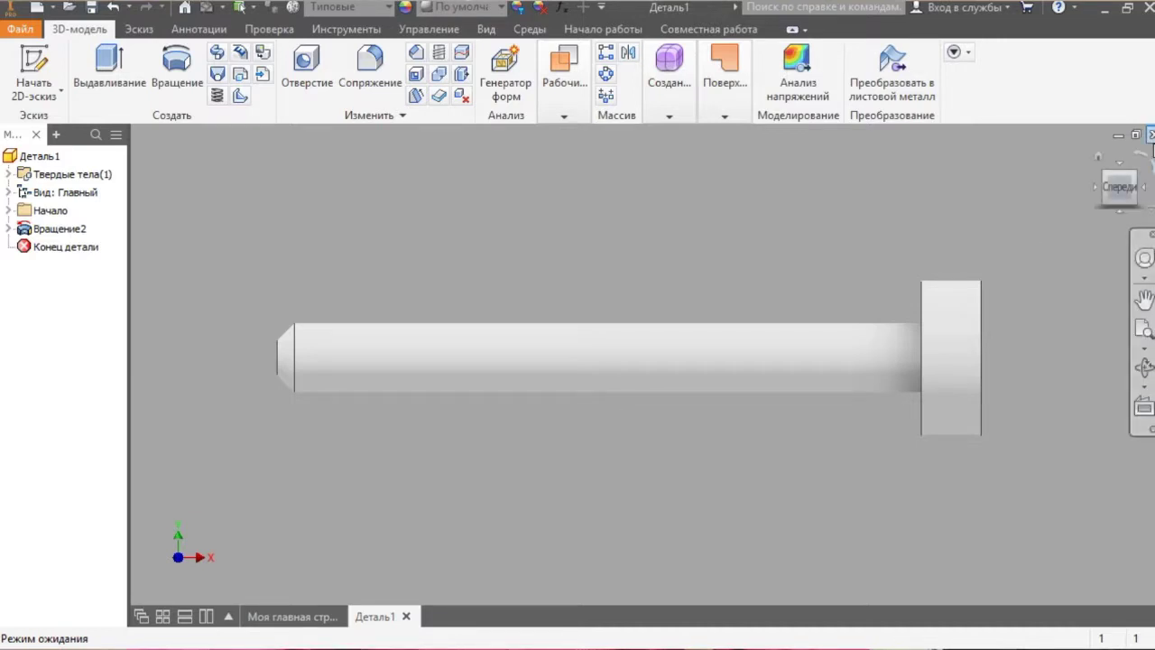
{"action": "mouse_move", "coordinate": [1116, 202]}
{"action": "left_mouse_down"}
{"action": "mouse_move", "coordinate": [1110, 227]}
{"action": "mouse_move", "coordinate": [1074, 193]}
{"action": "left_mouse_up"}
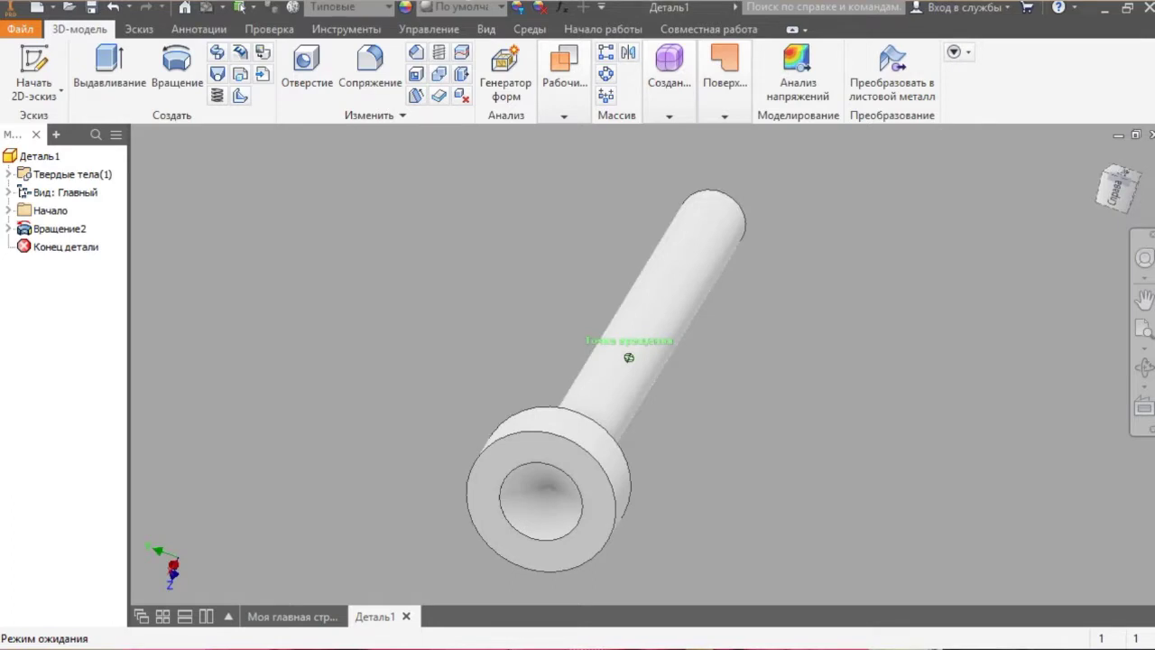
{"action": "mouse_move", "coordinate": [1074, 193]}
{"action": "left_mouse_down"}
{"action": "mouse_move", "coordinate": [1114, 196]}
{"action": "mouse_move", "coordinate": [1124, 173]}
{"action": "mouse_move", "coordinate": [1128, 201]}
{"action": "left_mouse_up"}
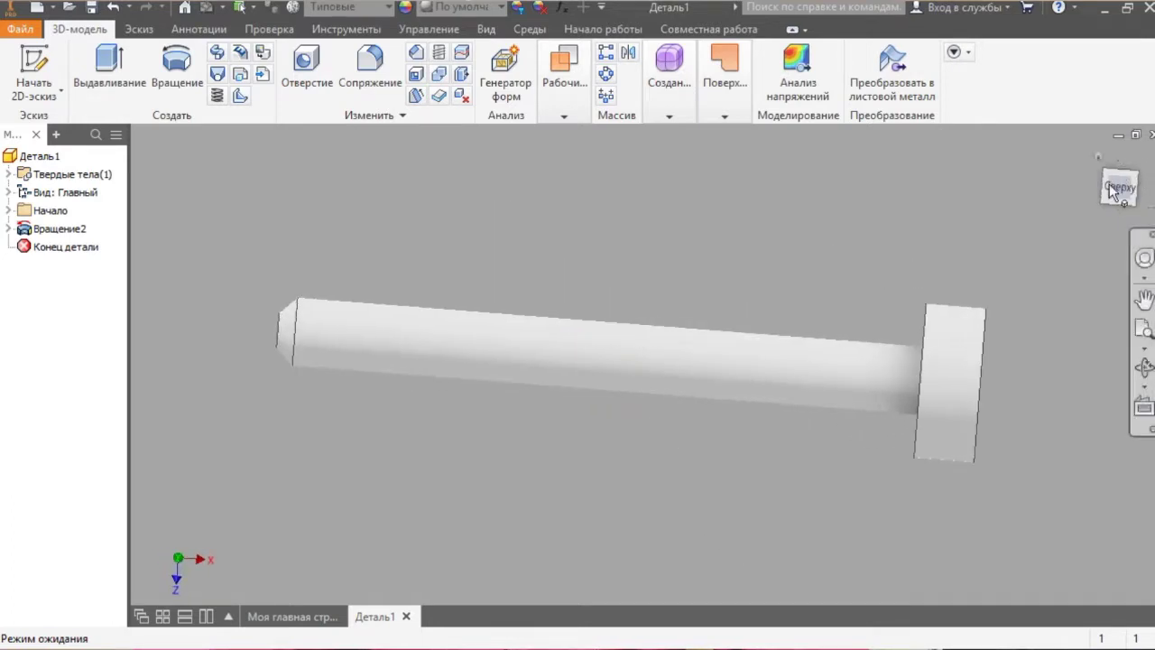
{"action": "left_click", "coordinate": [1126, 197]}
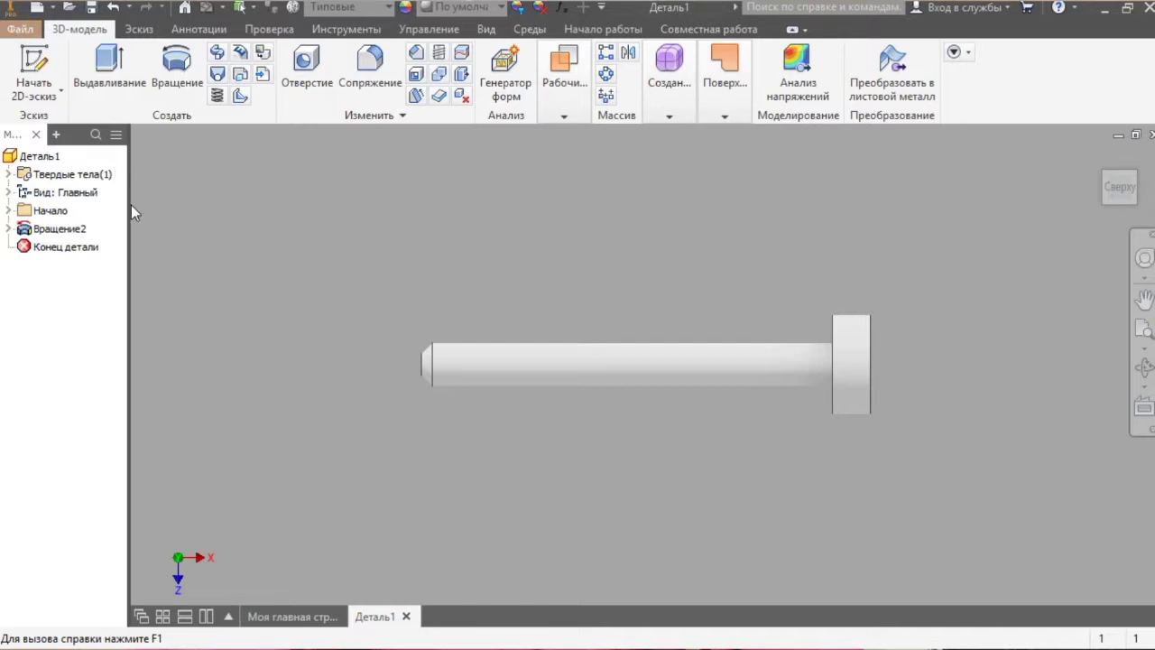
Start saving the revolved stem and enter "part 1" as its file name
{"action": "key", "text": "alt+f"}
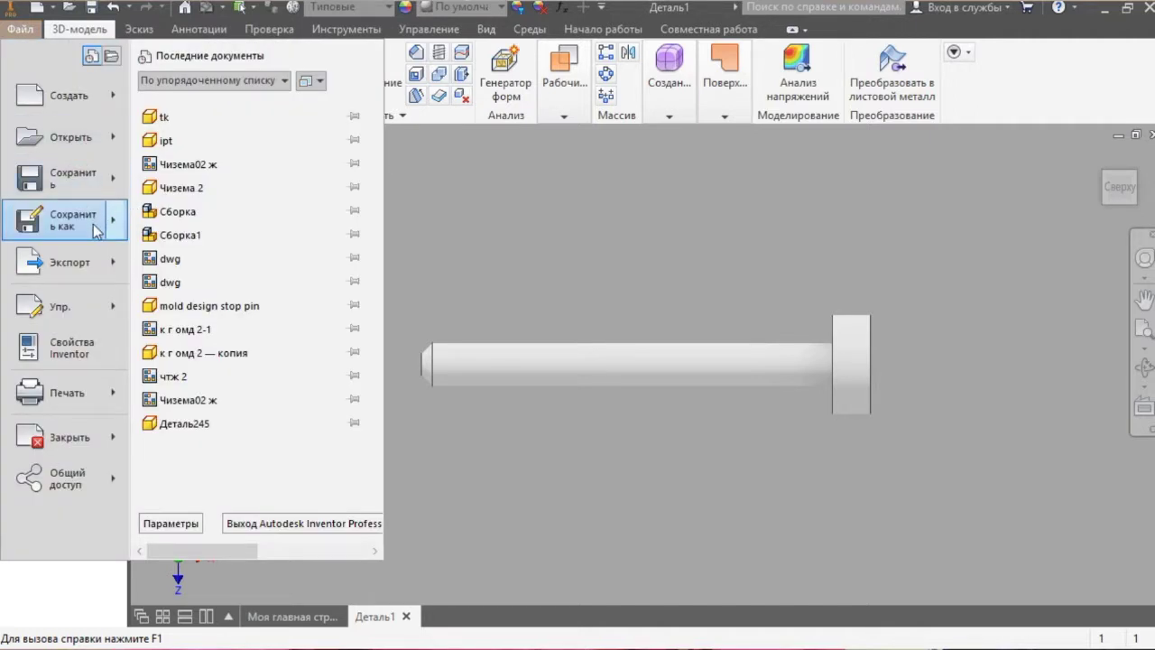
{"action": "key", "text": "Escape"}
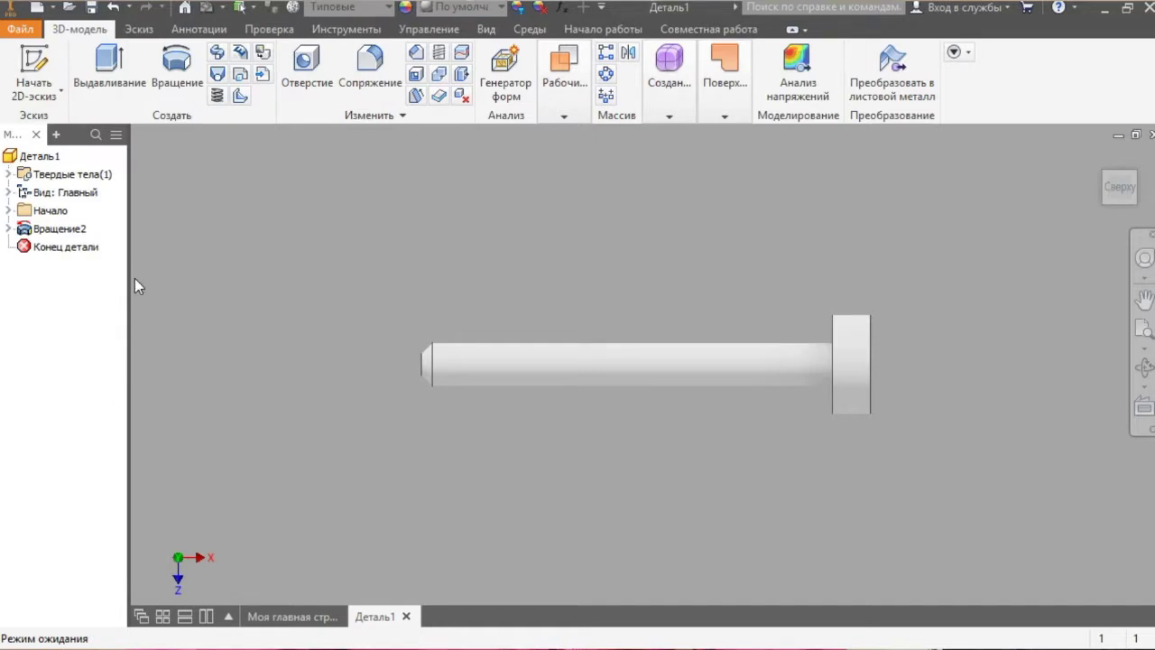
{"action": "key", "text": "ctrl+s"}
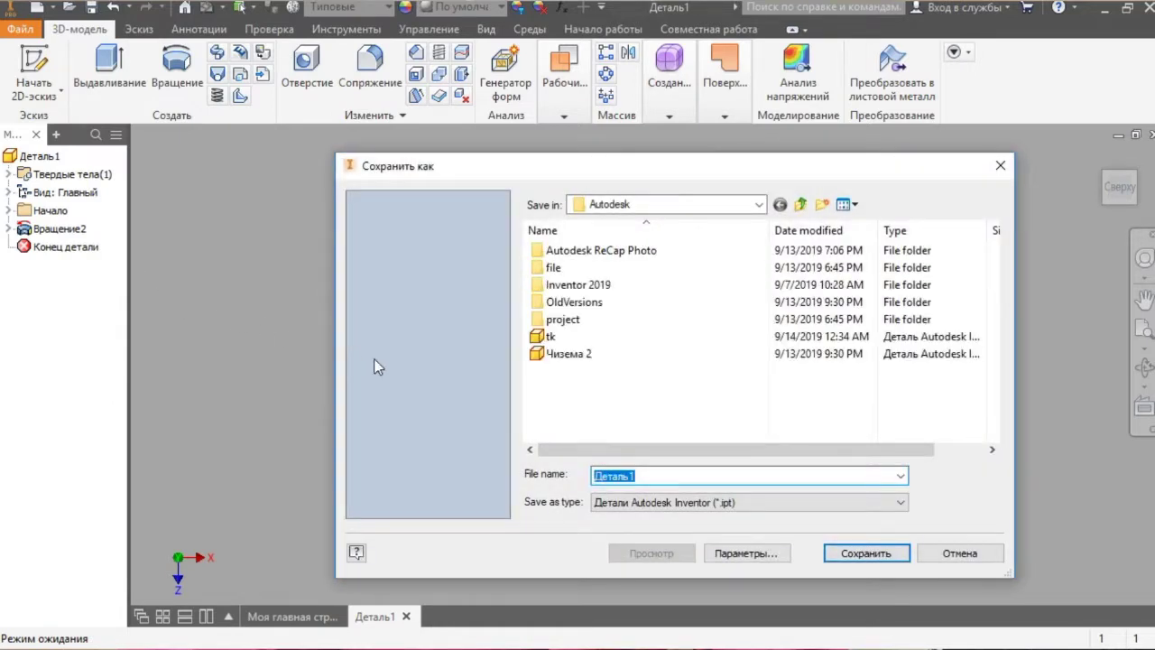
{"action": "left_click", "coordinate": [693, 480]}
{"action": "key", "text": "BackSpace"}
{"action": "key", "text": "BackSpace"}
{"action": "key", "text": "BackSpace"}
{"action": "key", "text": "BackSpace"}
{"action": "key", "text": "BackSpace"}
{"action": "key", "text": "BackSpace"}
{"action": "key", "text": "BackSpace"}
{"action": "type", "text": "p"}
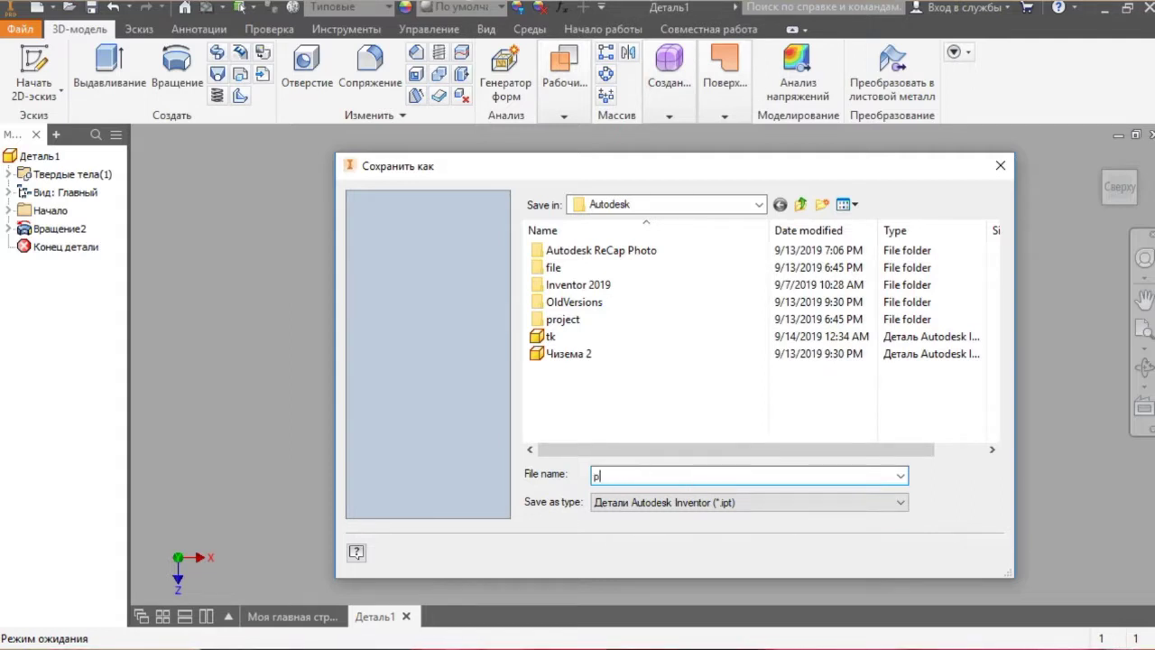
{"action": "type", "text": "aet"}
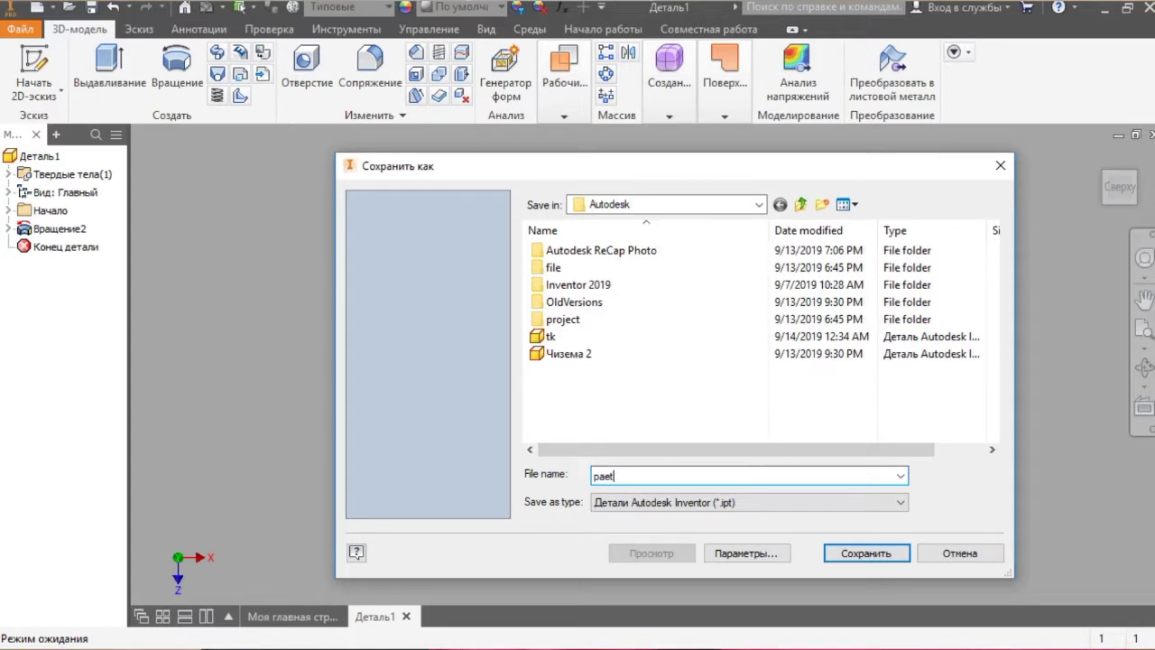
{"action": "key", "text": "BackSpace"}
{"action": "key", "text": "BackSpace"}
{"action": "type", "text": "rt 1"}
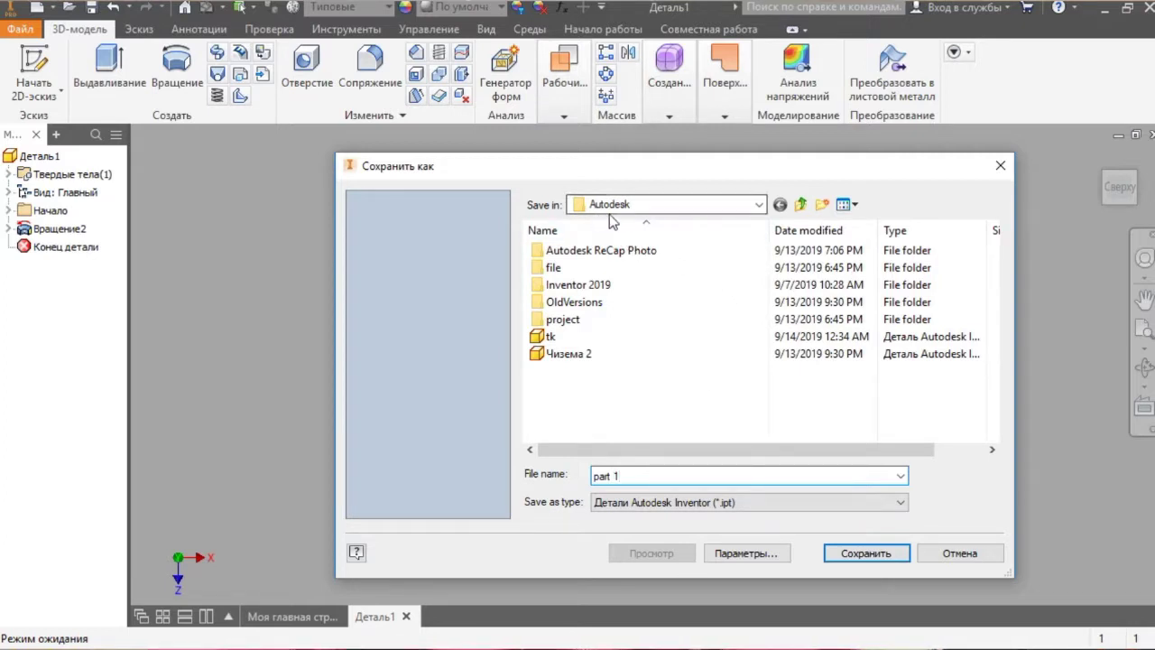
Save the part in the "t slide show" folder on Local Disk (D:)
{"action": "left_click", "coordinate": [756, 208]}
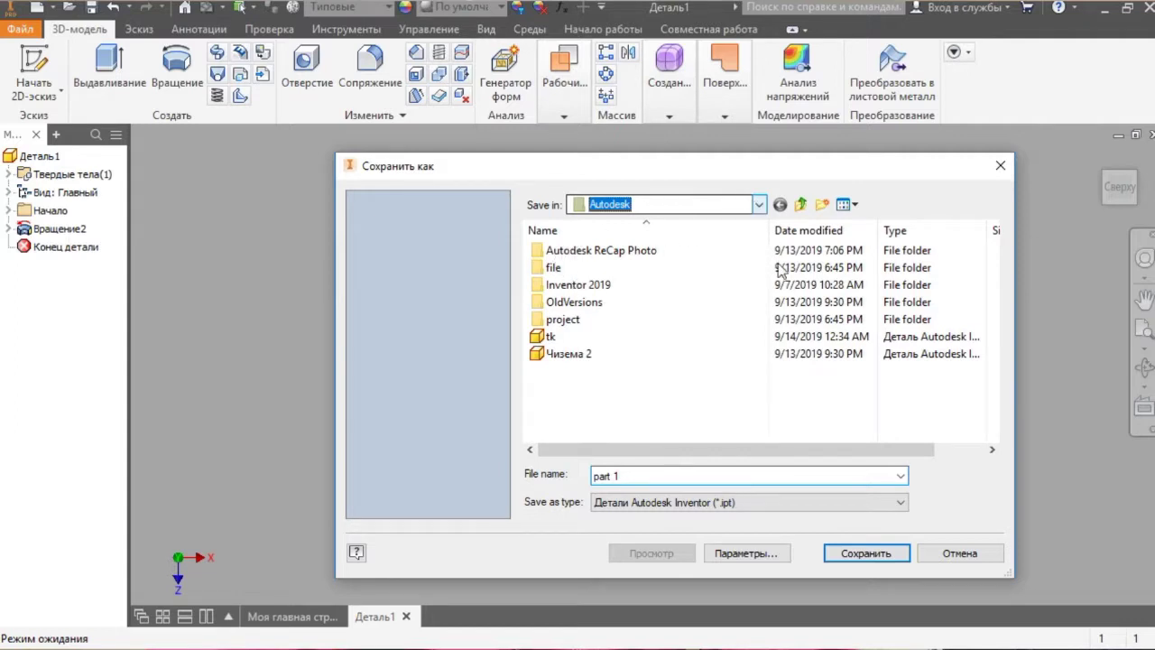
{"action": "left_click", "coordinate": [760, 205]}
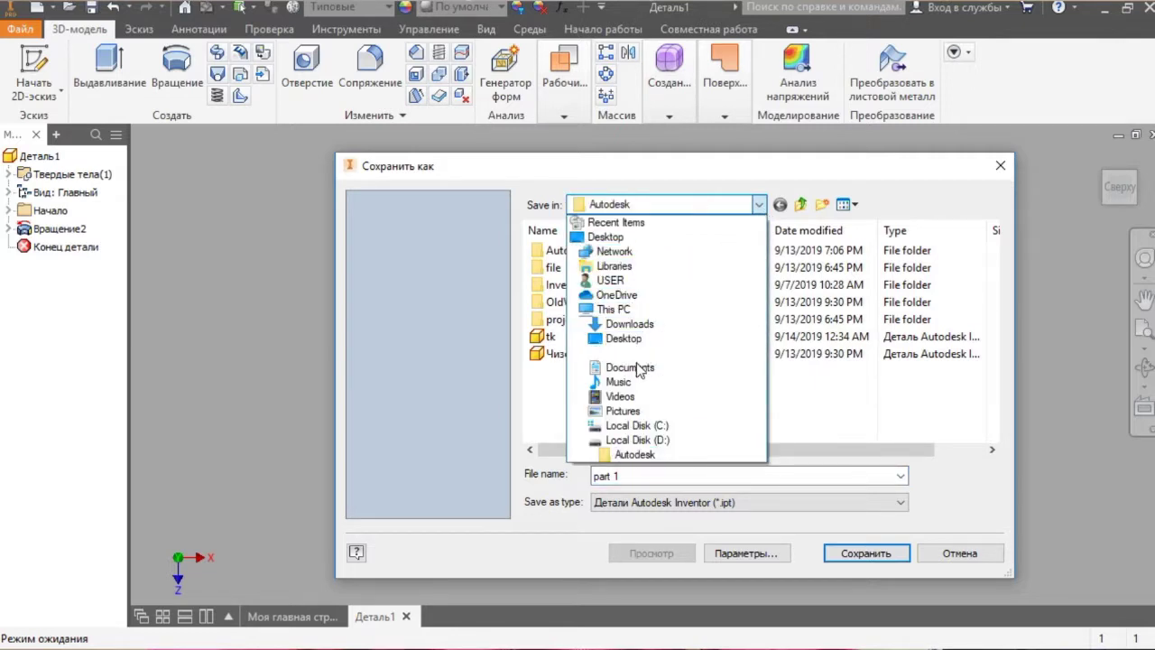
{"action": "left_click", "coordinate": [636, 441]}
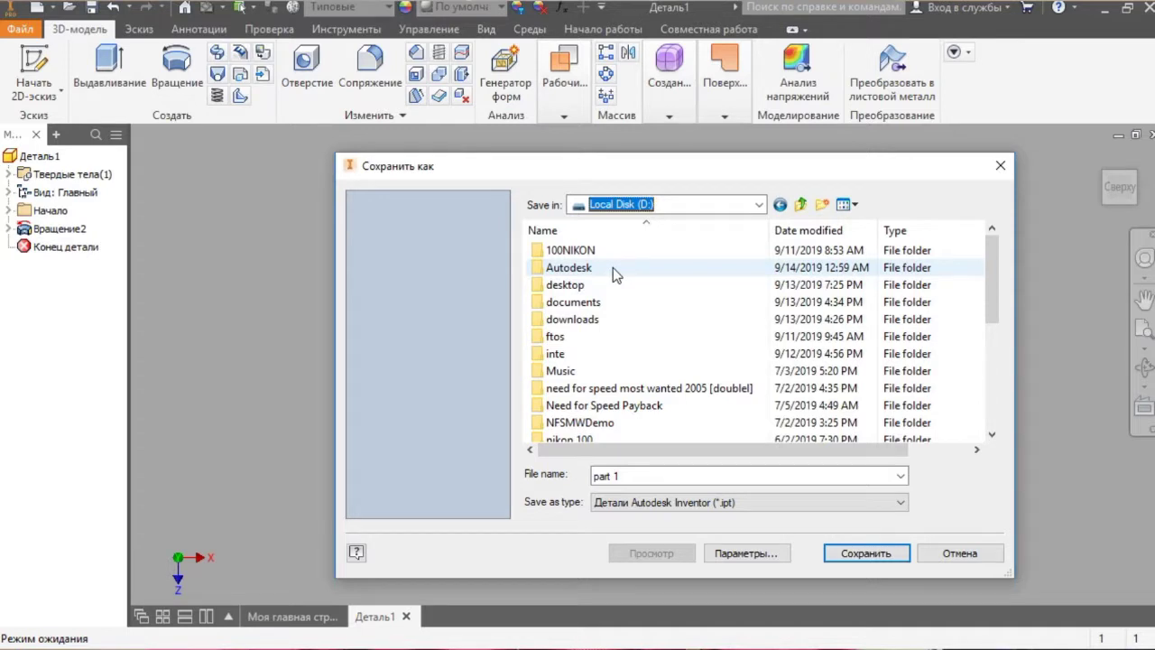
{"action": "scroll", "coordinate": [612, 267], "scroll_direction": "down", "scroll_amount": 3}
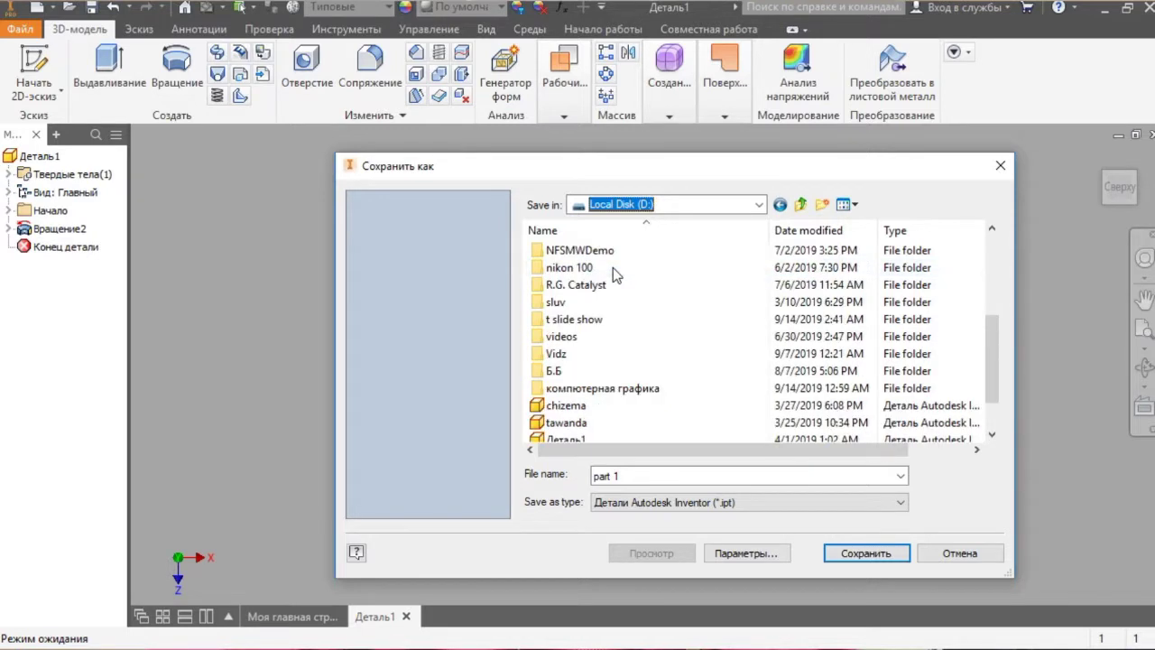
{"action": "left_click", "coordinate": [565, 322]}
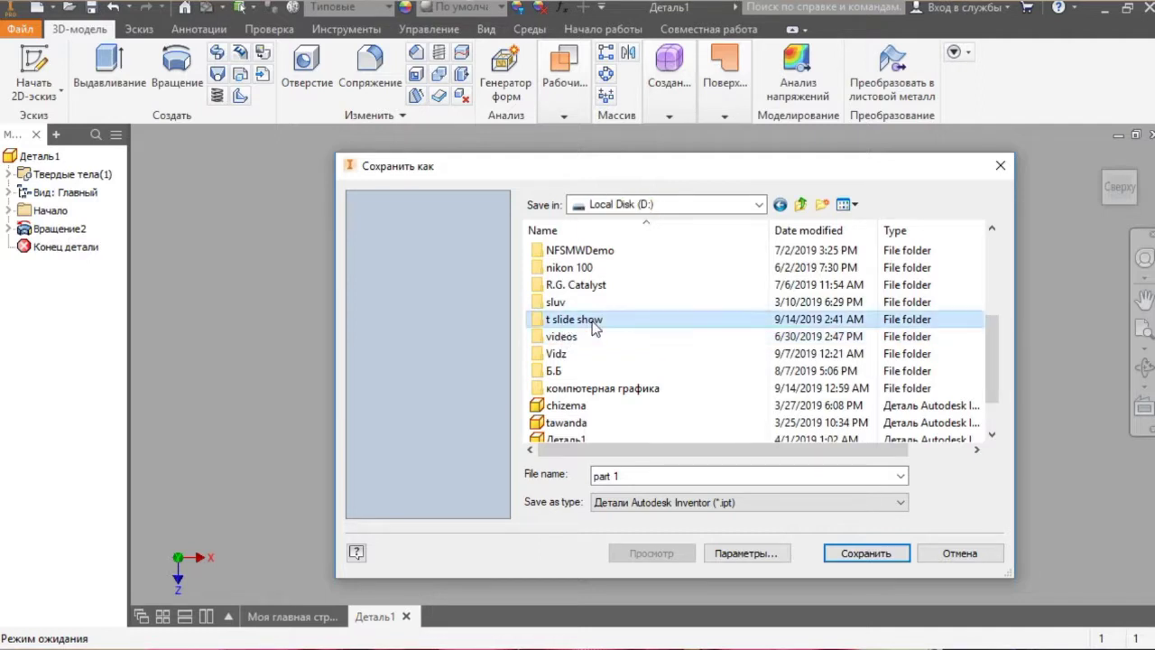
{"action": "left_click", "coordinate": [853, 555]}
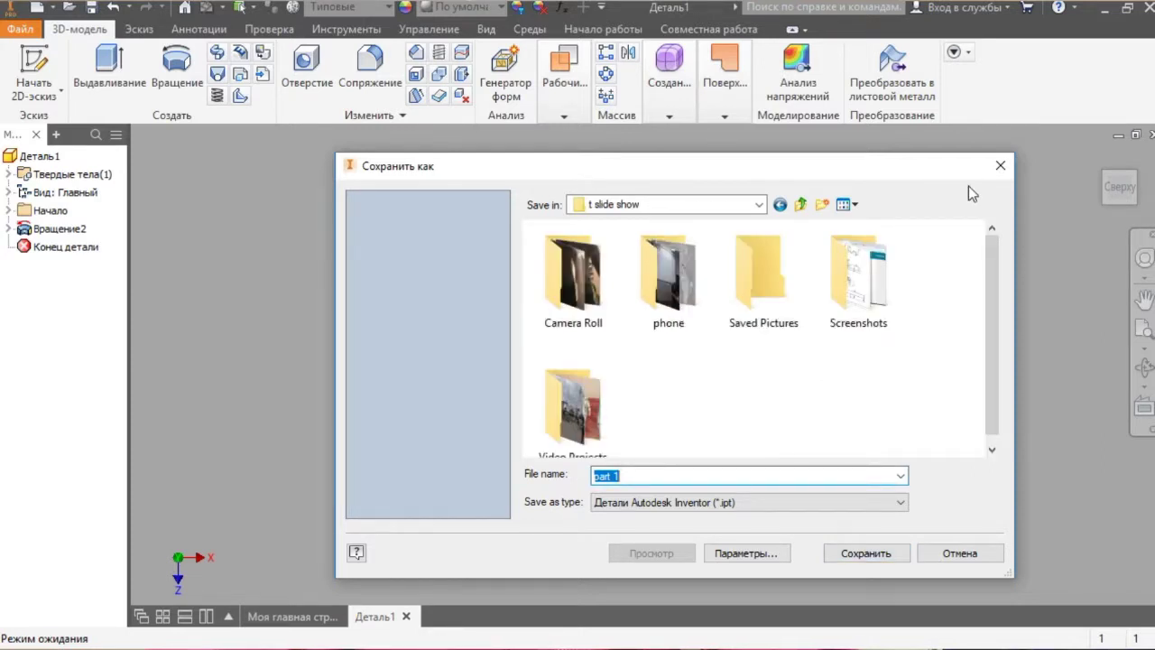
{"action": "left_click", "coordinate": [852, 554]}
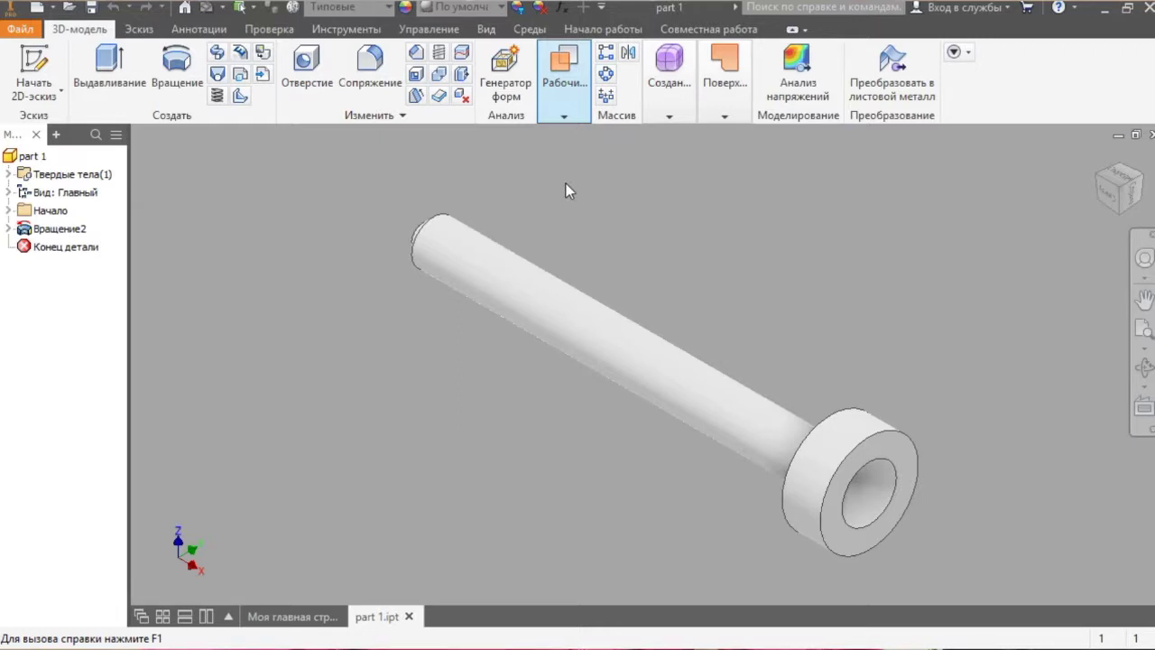
Create a new drawing from the dwg.idw template
{"action": "left_click", "coordinate": [592, 29]}
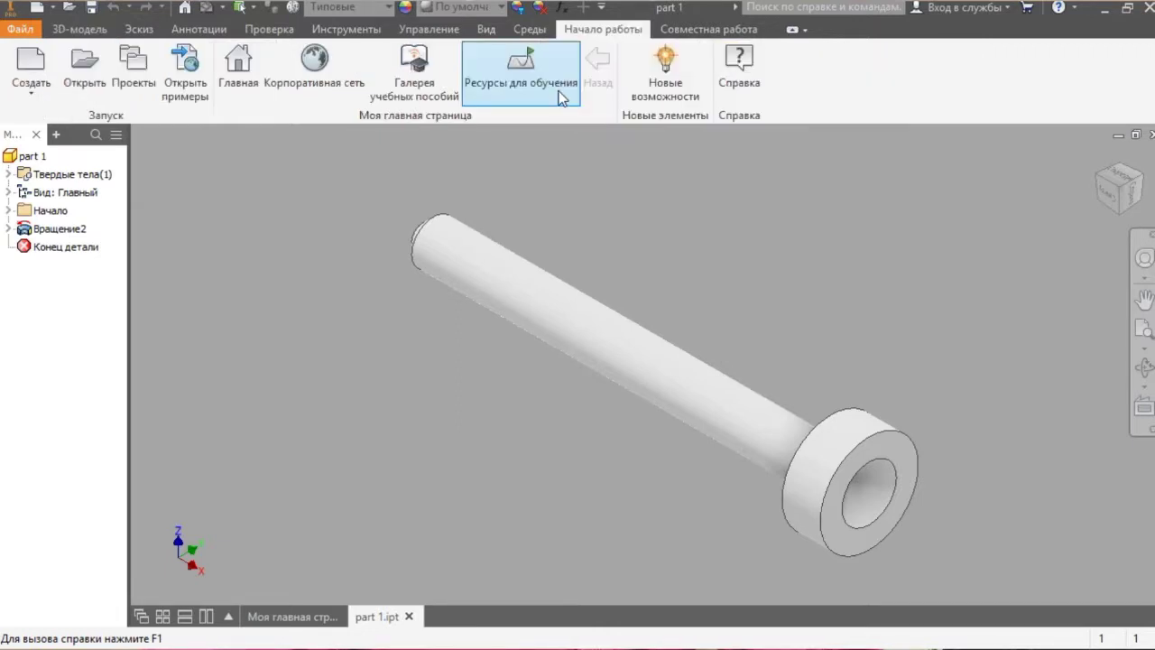
{"action": "left_click", "coordinate": [34, 73]}
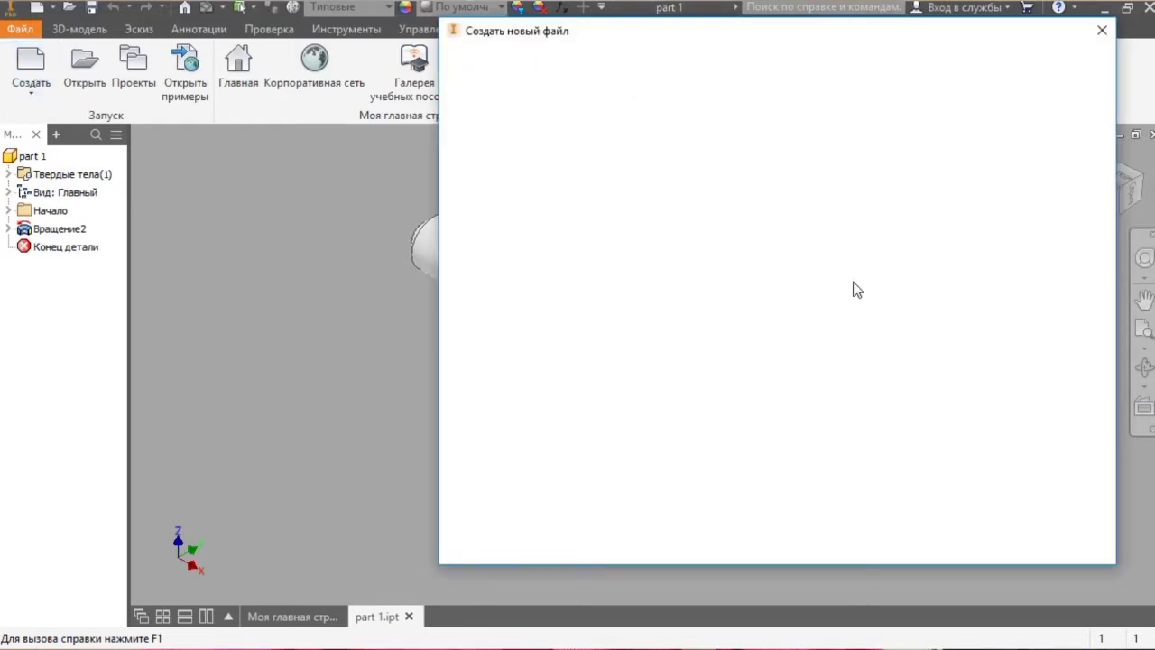
{"action": "scroll", "coordinate": [859, 307], "scroll_direction": "down", "scroll_amount": 1}
{"action": "scroll", "coordinate": [859, 311], "scroll_direction": "down", "scroll_amount": 1}
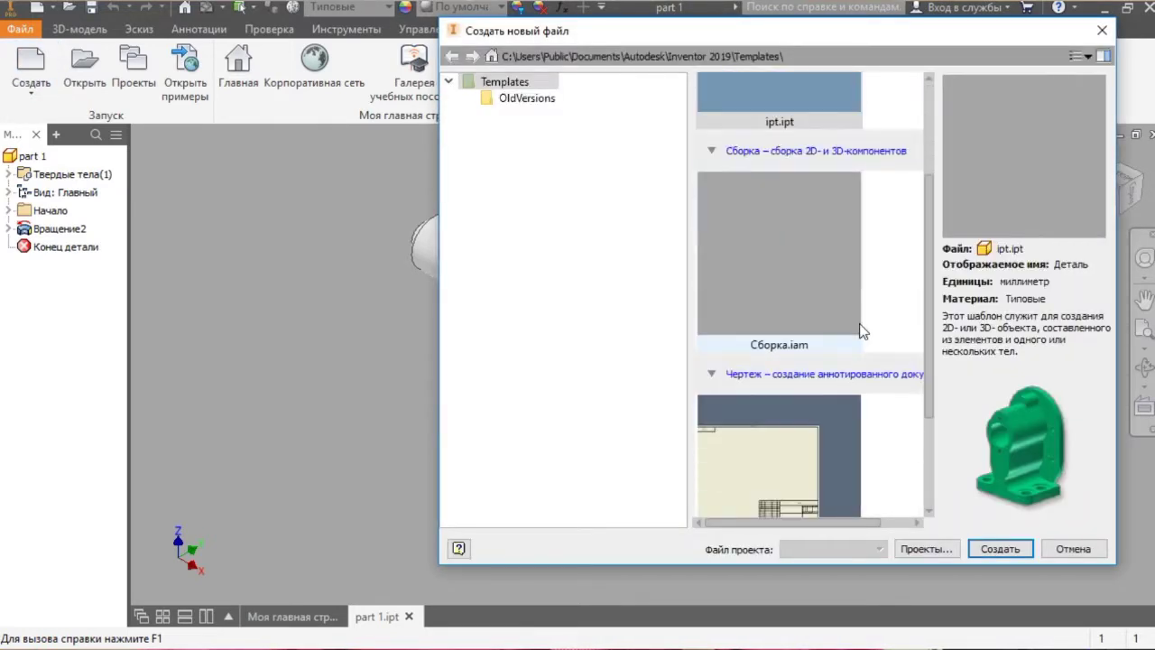
{"action": "scroll", "coordinate": [838, 359], "scroll_direction": "down", "scroll_amount": 2}
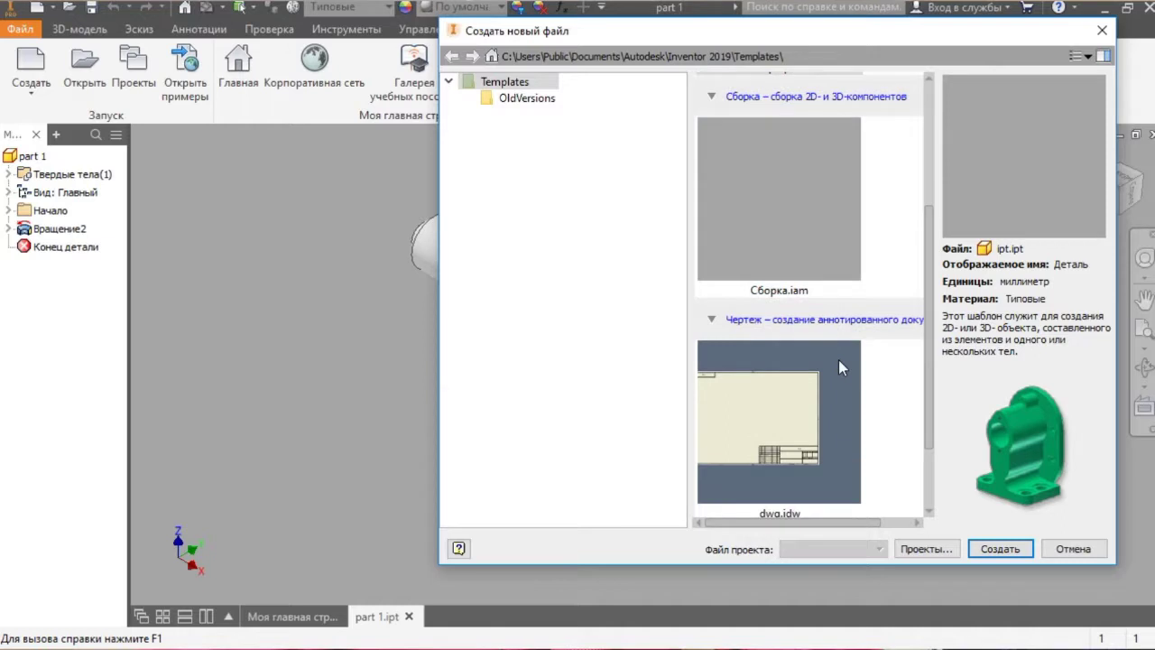
{"action": "left_click", "coordinate": [773, 381]}
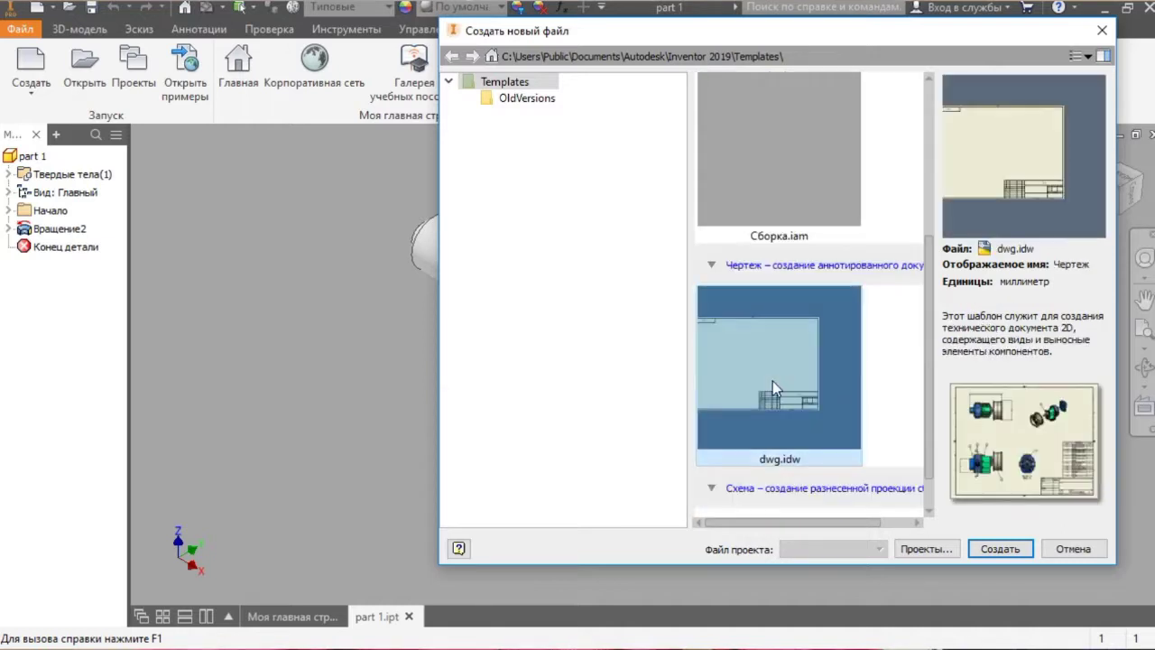
{"action": "left_click", "coordinate": [996, 549]}
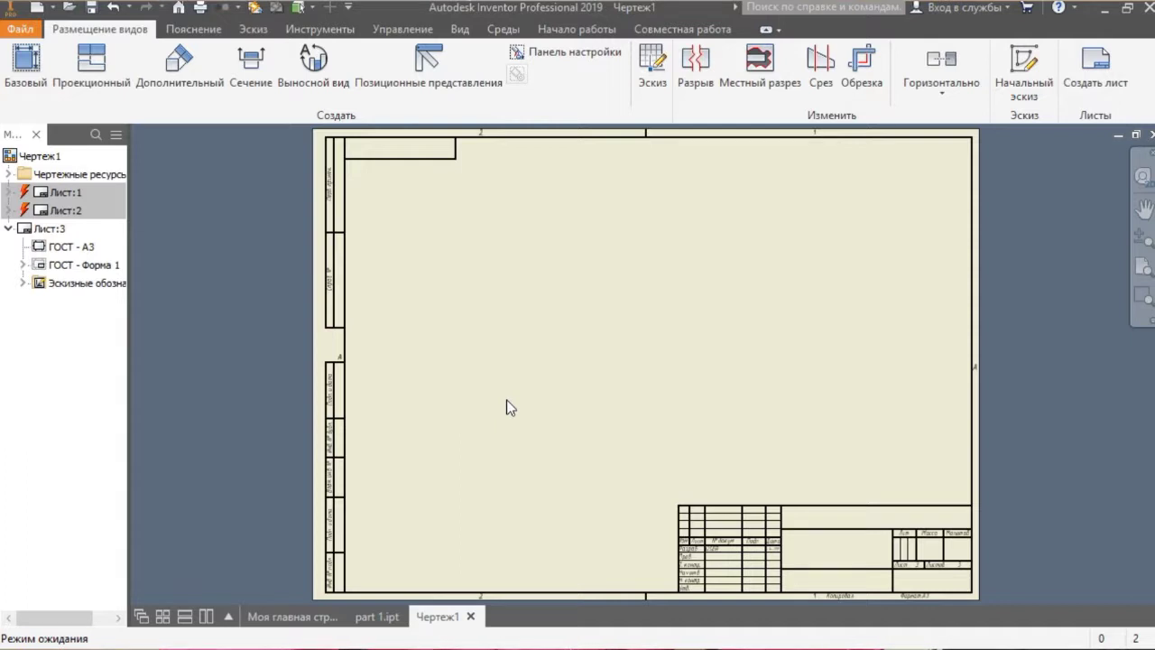
{"action": "scroll", "coordinate": [501, 361], "scroll_direction": "up", "scroll_amount": 2}
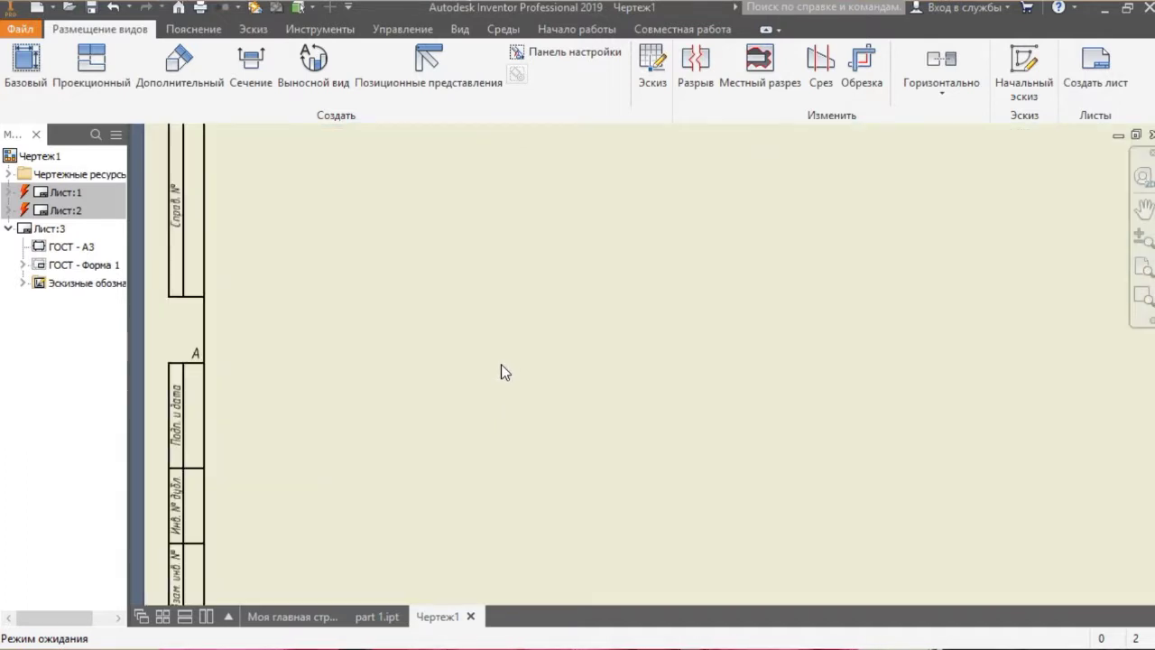
{"action": "scroll", "coordinate": [501, 364], "scroll_direction": "down", "scroll_amount": 1}
{"action": "scroll", "coordinate": [501, 364], "scroll_direction": "down", "scroll_amount": 3}
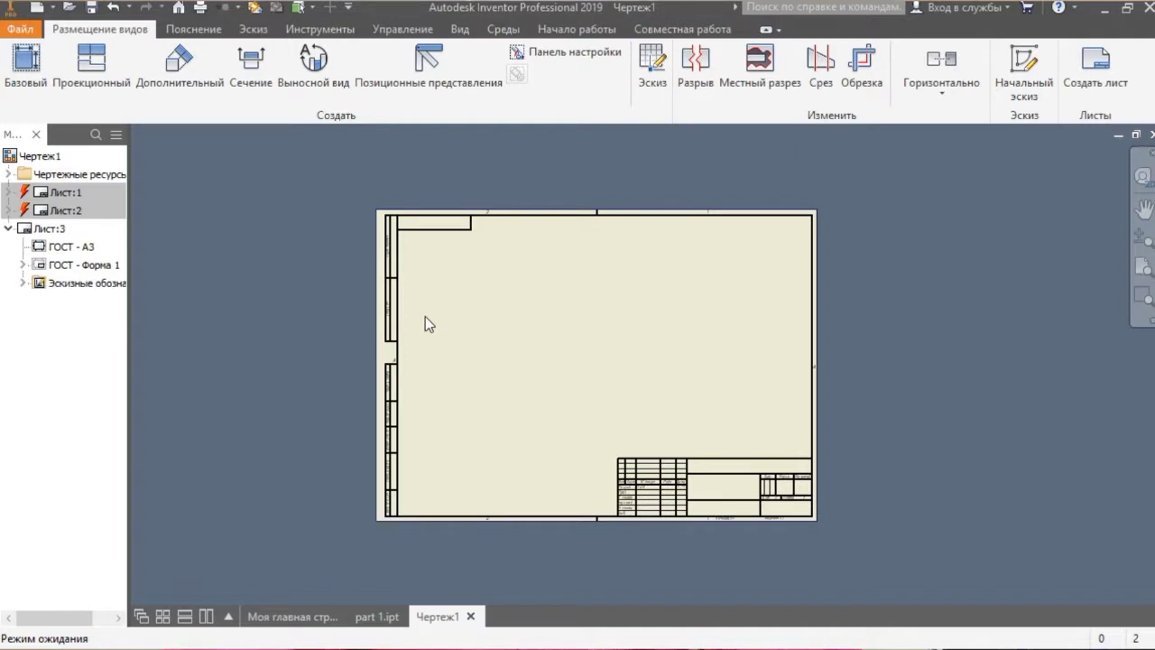
{"action": "scroll", "coordinate": [463, 343], "scroll_direction": "up", "scroll_amount": 2}
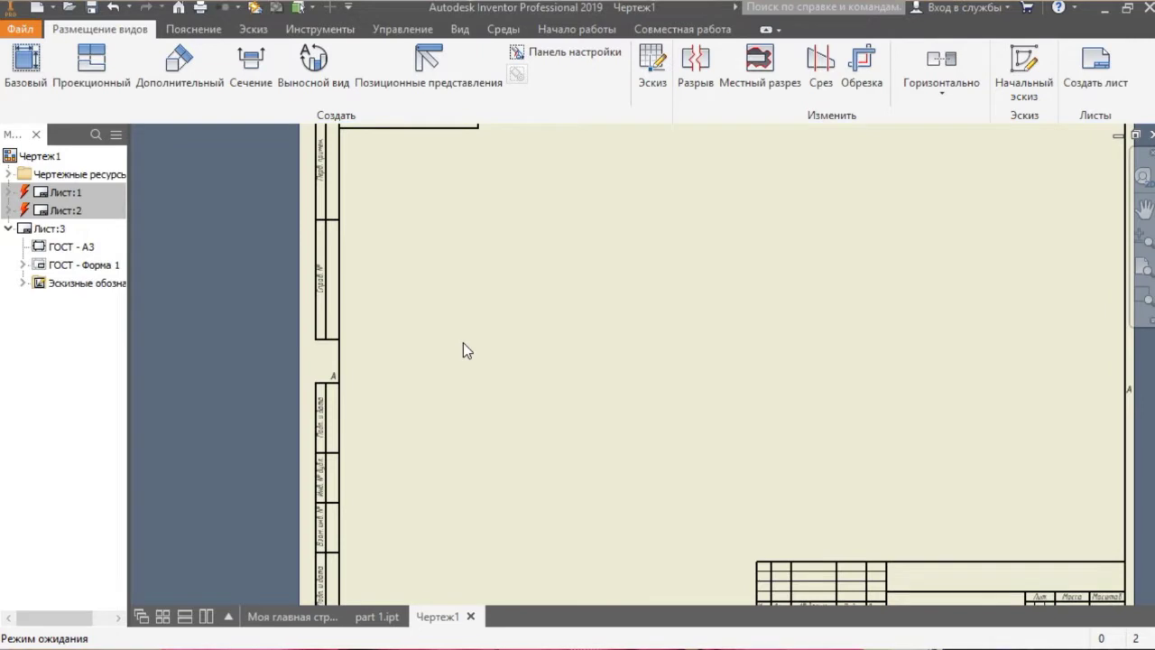
{"action": "scroll", "coordinate": [435, 335], "scroll_direction": "down", "scroll_amount": 2}
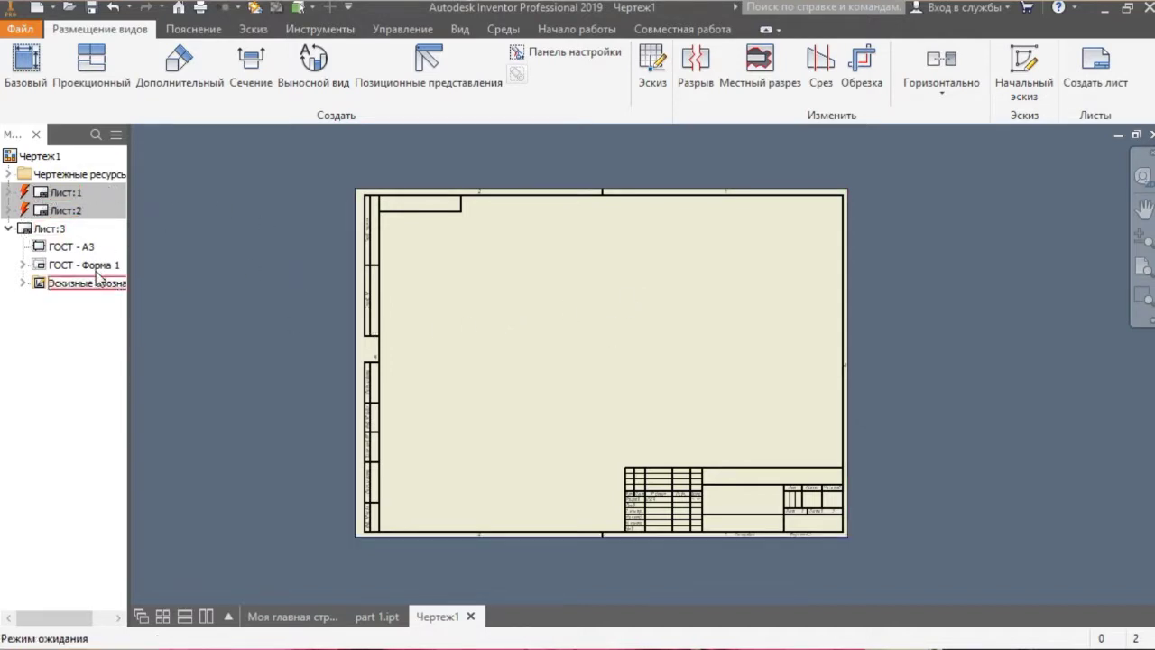
Add a vertical A4 sheet from the drawing resources' sheet formats, using part 1 as the model
{"action": "left_click", "coordinate": [10, 175]}
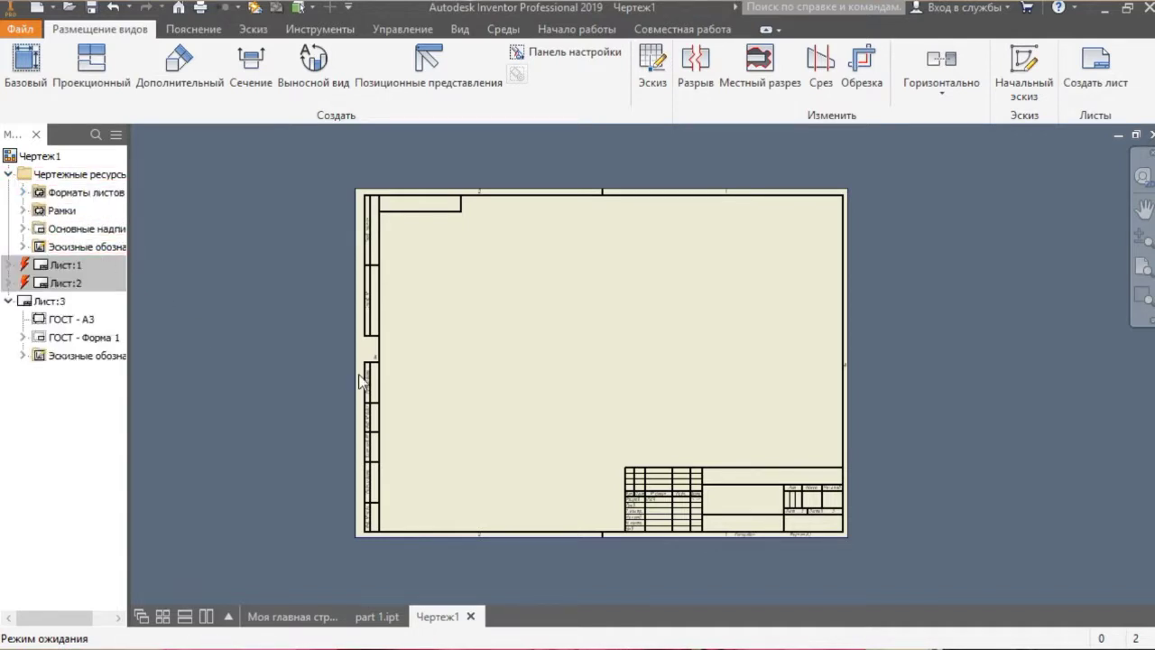
{"action": "left_click", "coordinate": [22, 192]}
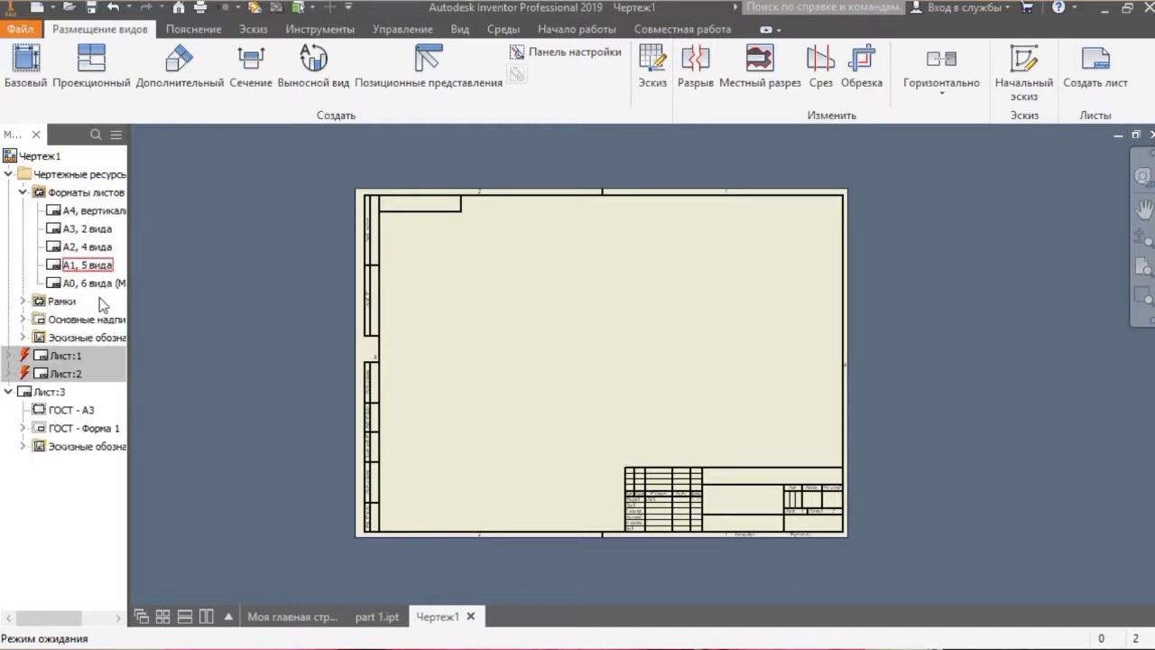
{"action": "left_click", "coordinate": [63, 211]}
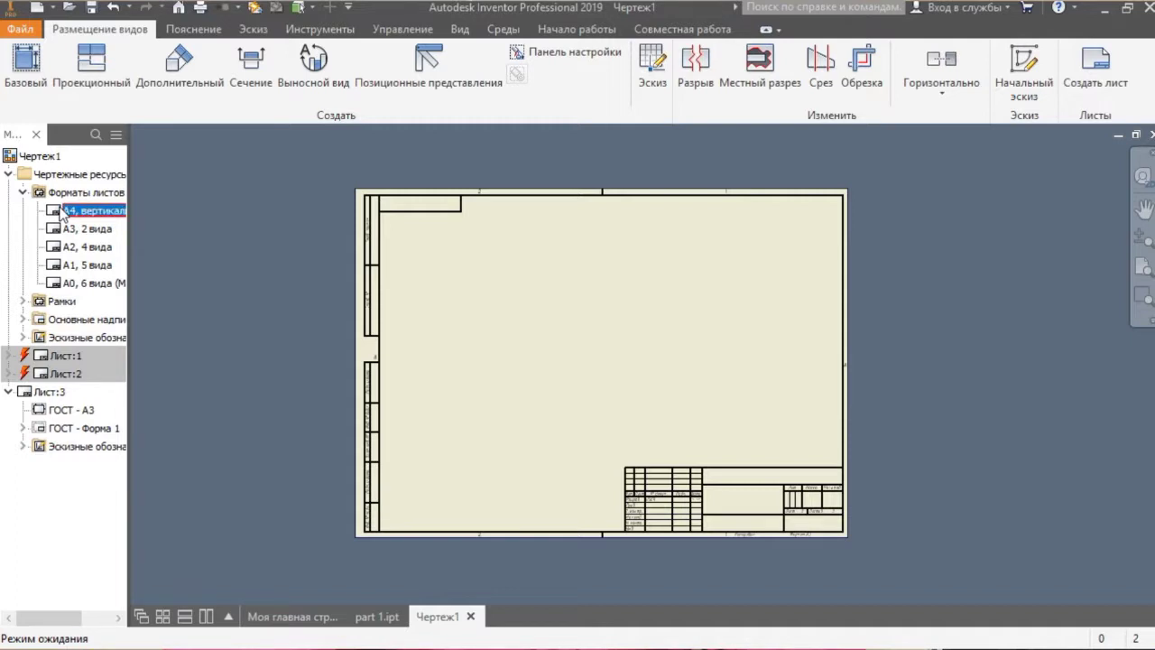
{"action": "double_click", "coordinate": [63, 211]}
{"action": "left_click", "coordinate": [211, 216]}
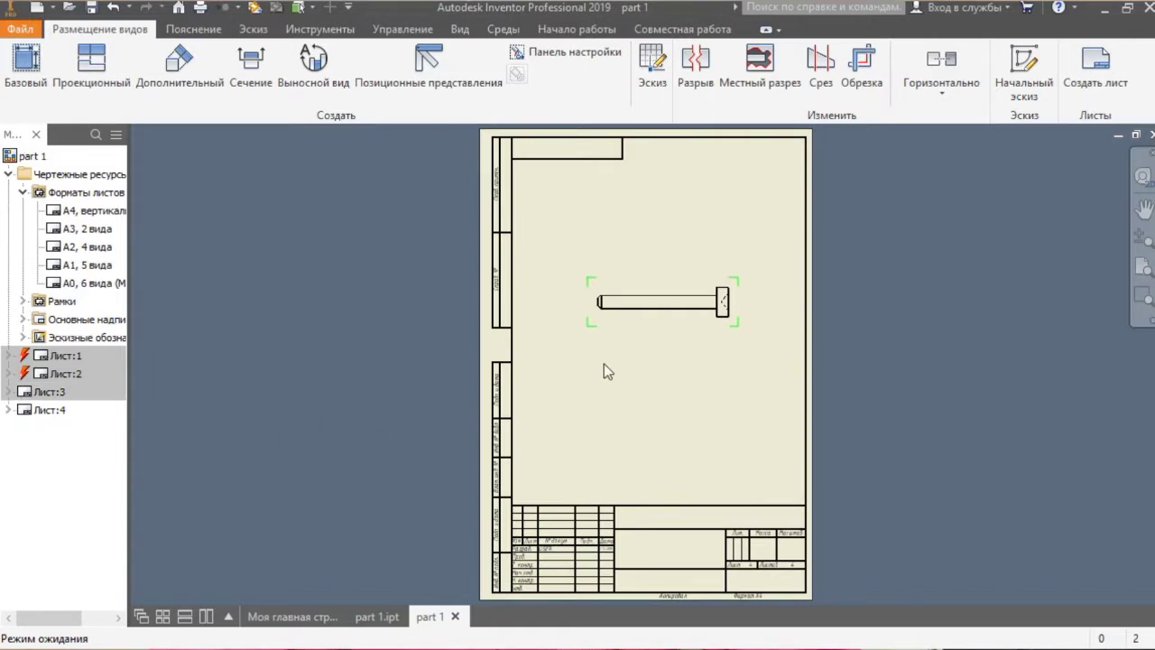
Delete the automatically placed stem view from the A4 sheet
{"action": "left_click", "coordinate": [688, 323]}
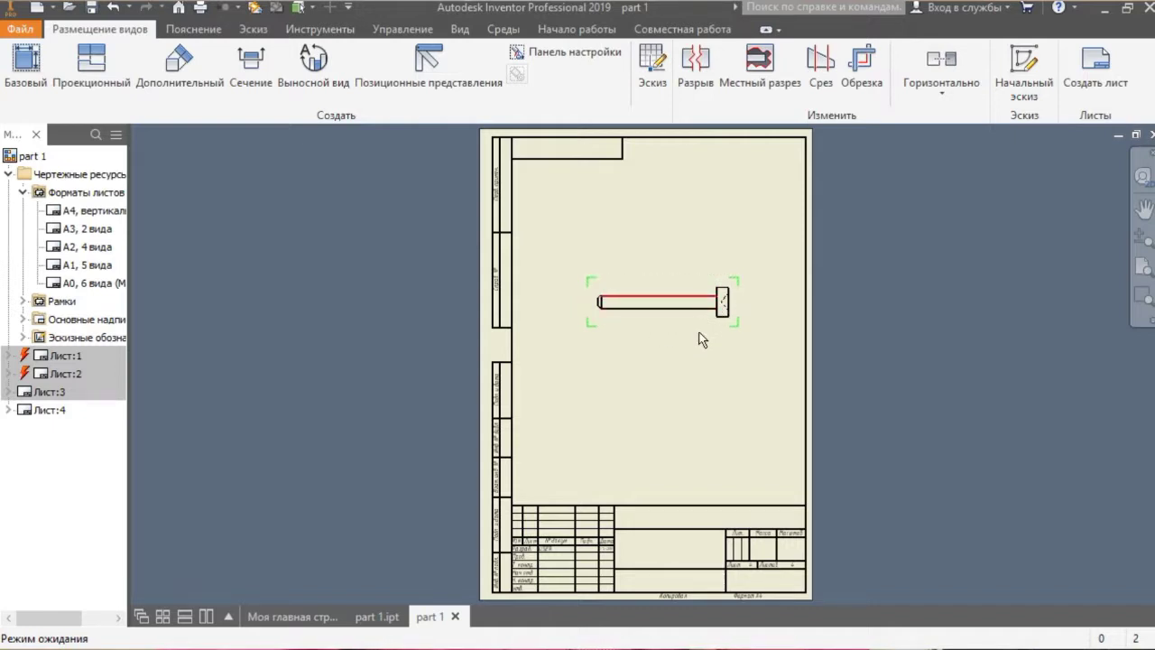
{"action": "left_click", "coordinate": [693, 300]}
{"action": "right_click", "coordinate": [692, 298]}
{"action": "left_click", "coordinate": [676, 279]}
{"action": "left_click", "coordinate": [563, 371]}
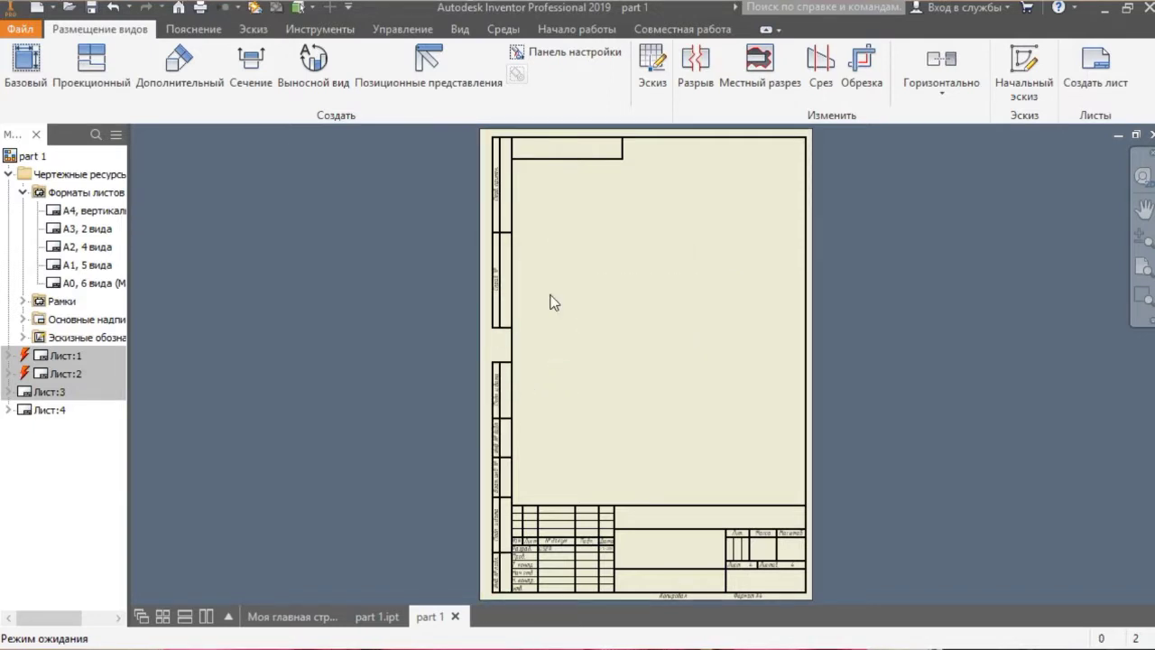
Start a base view of part 1 without hidden lines, rotated 180° with the head on the left, and move it higher on the sheet
{"action": "left_click", "coordinate": [36, 62]}
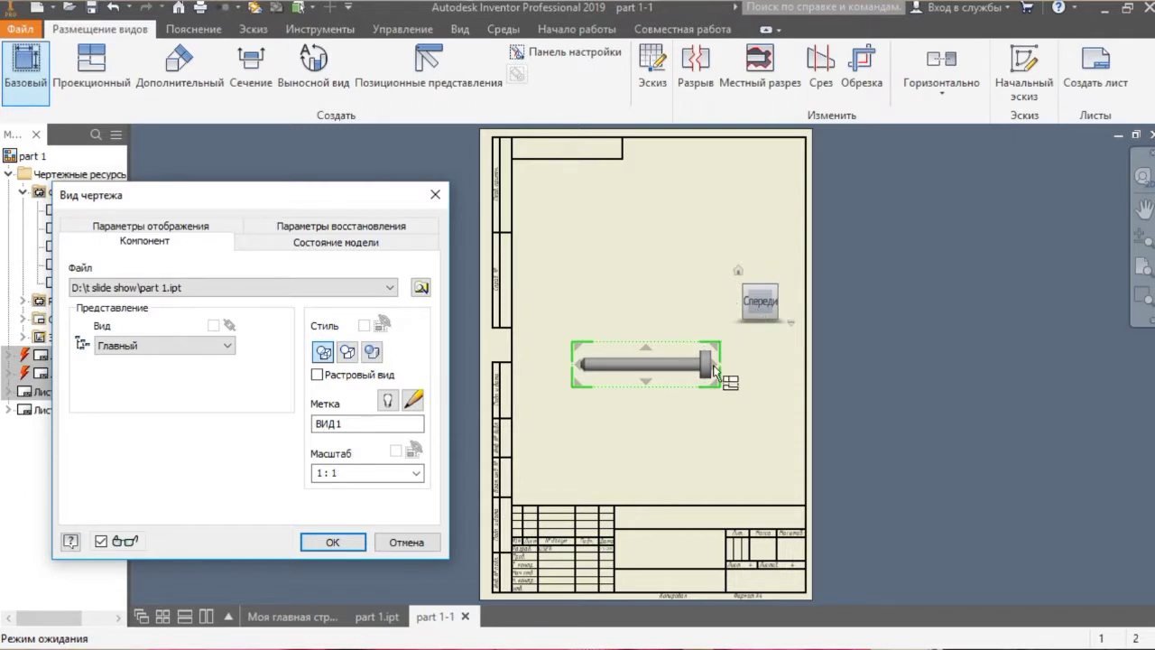
{"action": "left_click", "coordinate": [780, 276]}
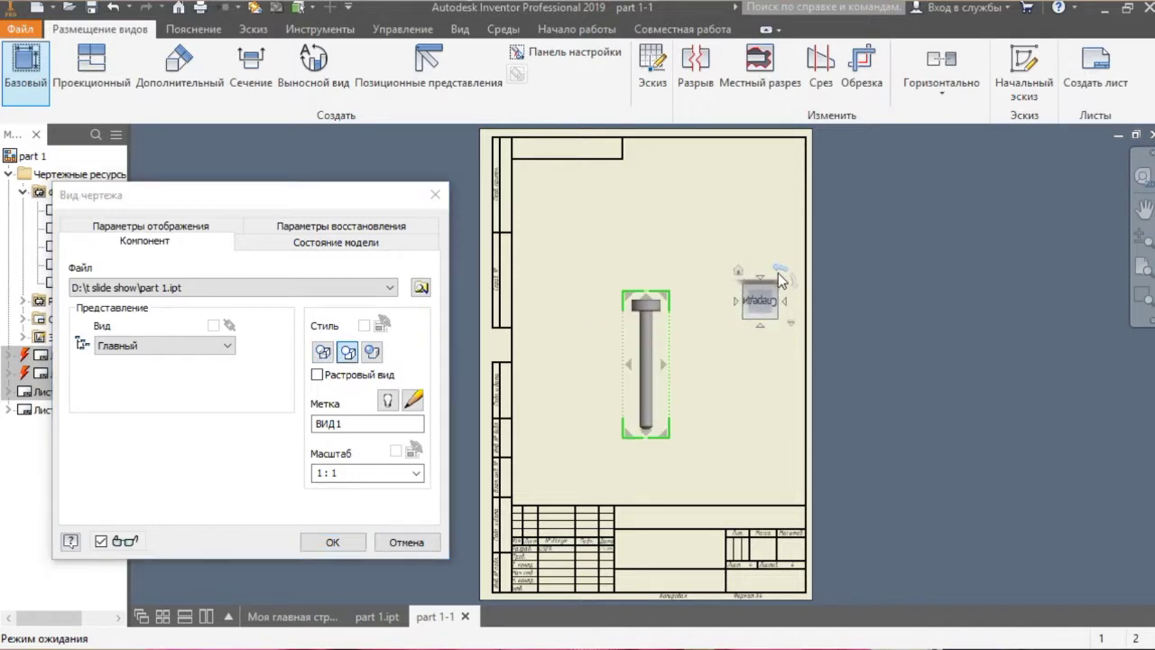
{"action": "left_click", "coordinate": [780, 276]}
{"action": "left_click_drag", "start_coordinate": [659, 354], "coordinate": [620, 298]}
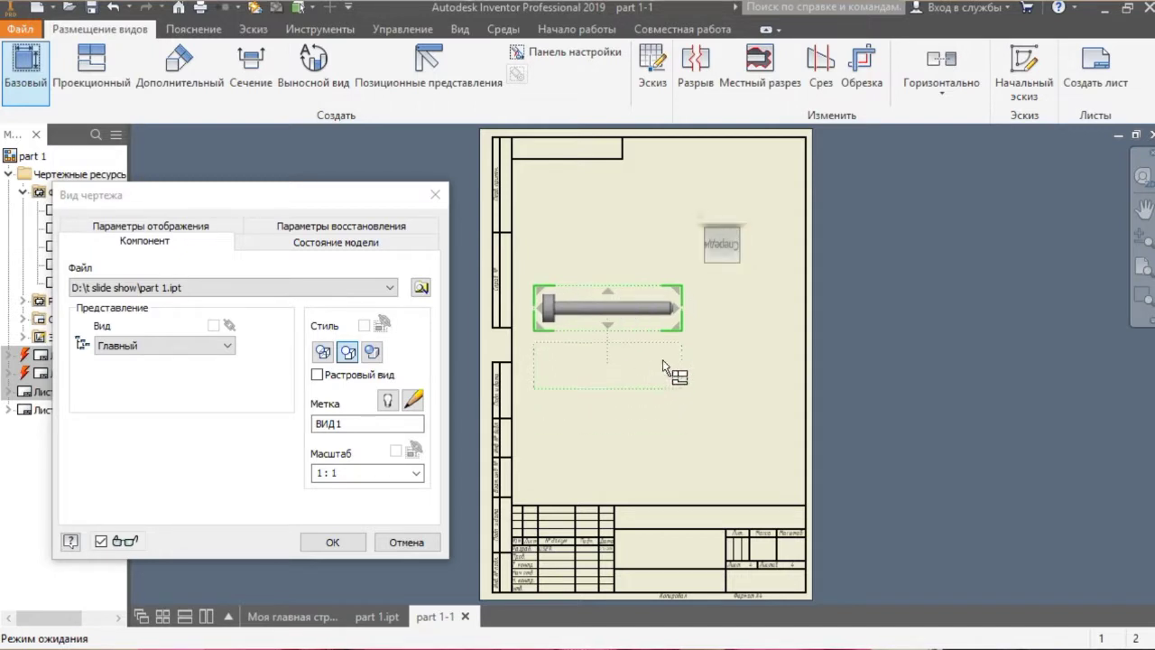
Add a projected end view to the right of the base view and set the view scale to 2:1
{"action": "left_click", "coordinate": [679, 314]}
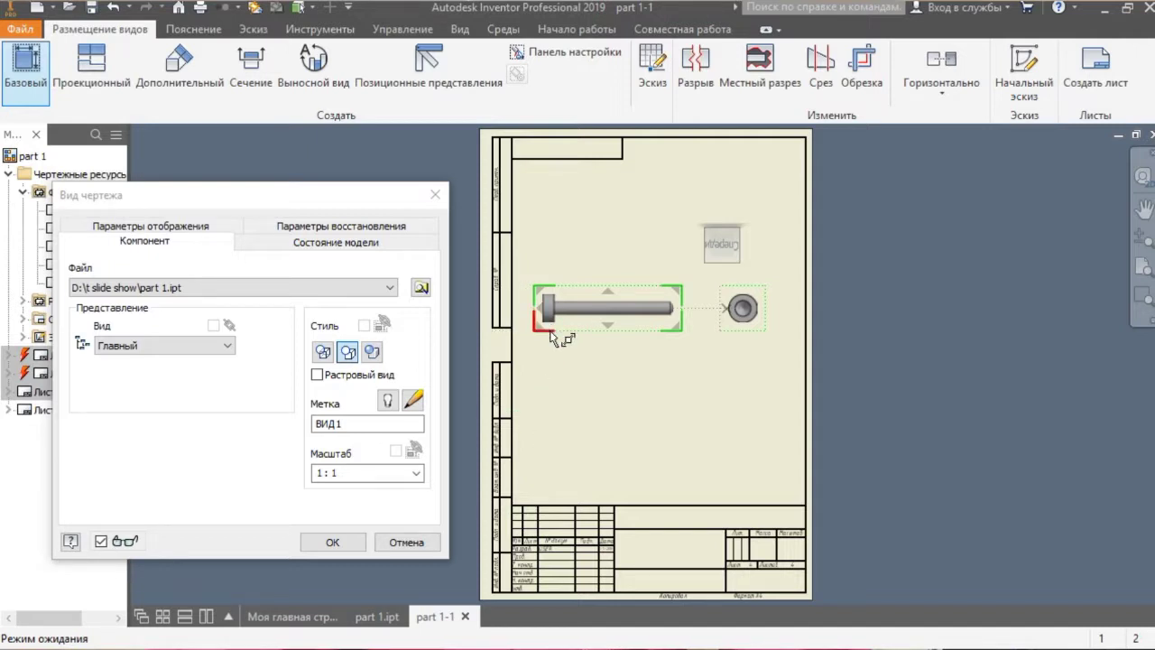
{"action": "left_click", "coordinate": [415, 471]}
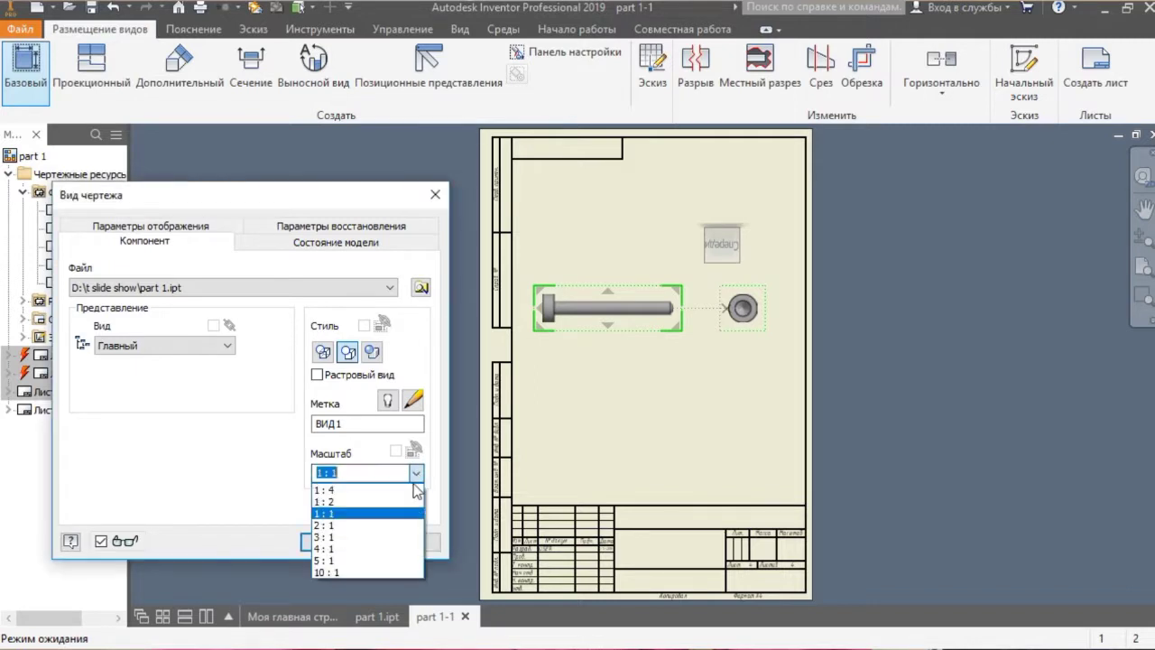
{"action": "left_click", "coordinate": [391, 524]}
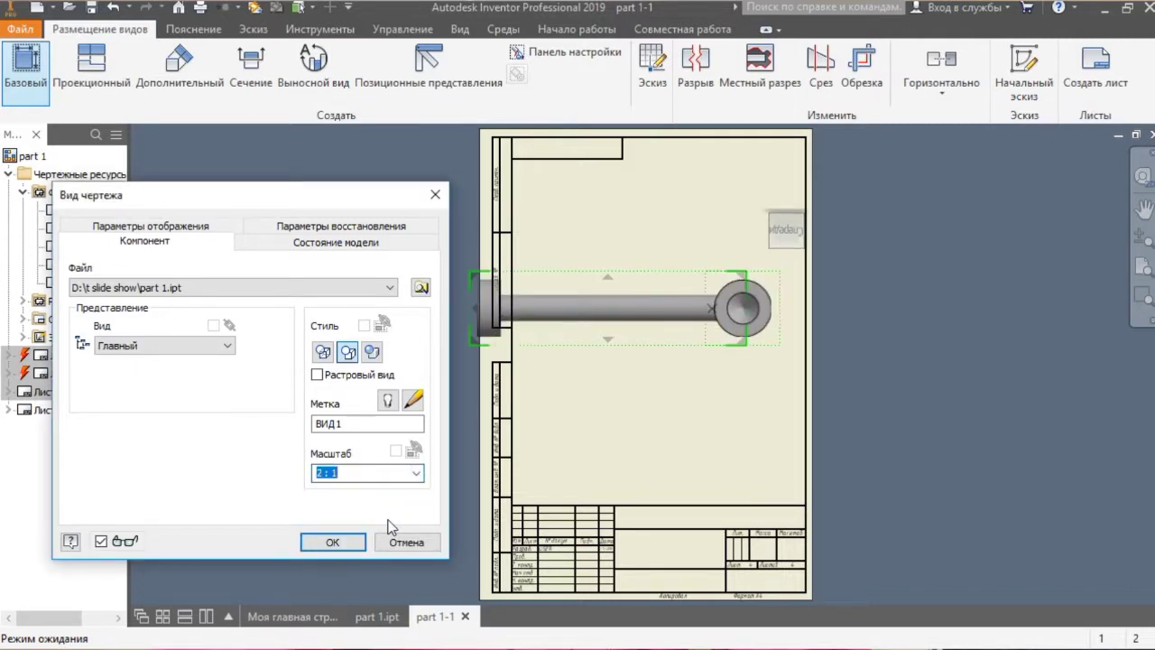
Set the view scale to 1:1 and finish placing the stem's base and end views
{"action": "left_click", "coordinate": [415, 474]}
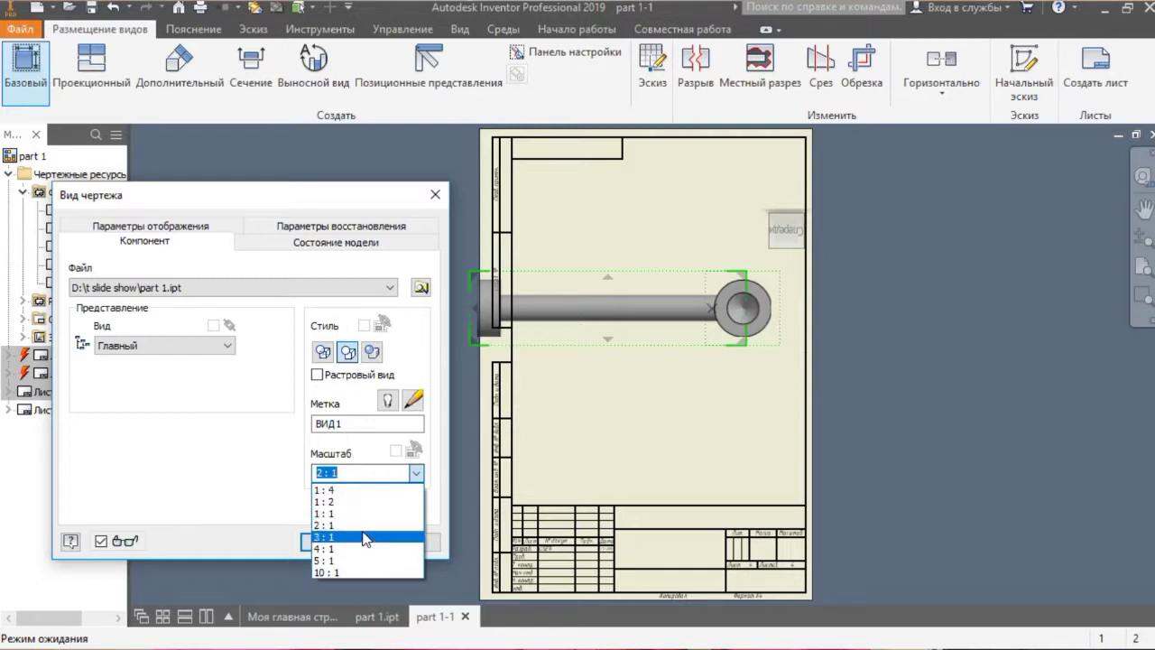
{"action": "left_click", "coordinate": [369, 513]}
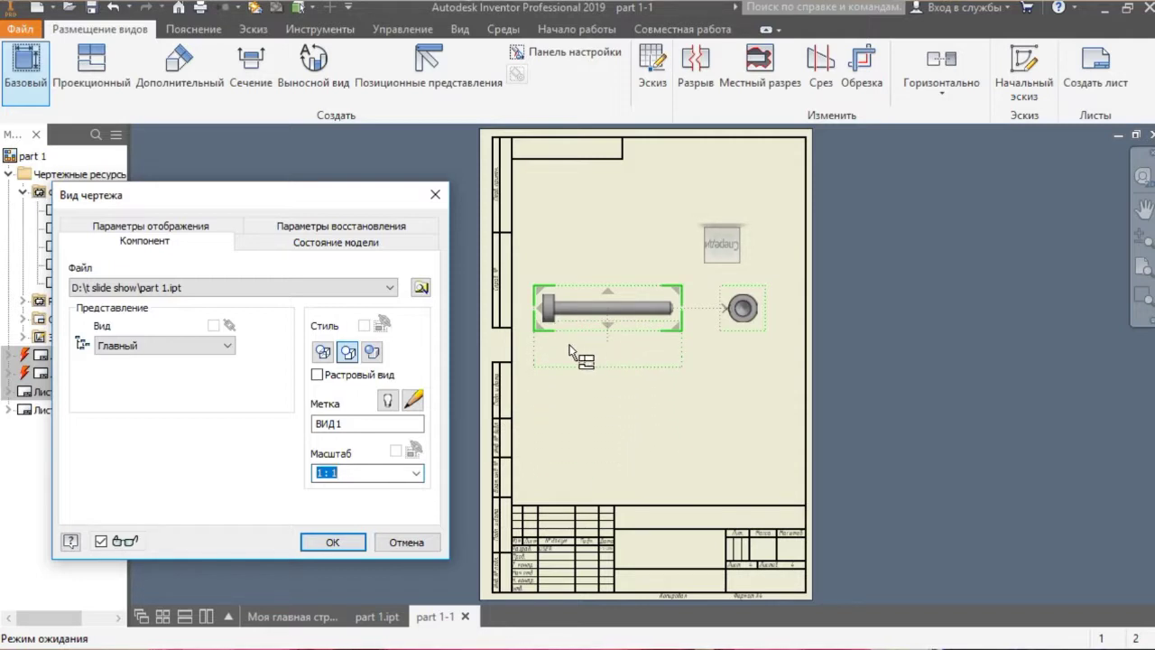
{"action": "left_click", "coordinate": [332, 544]}
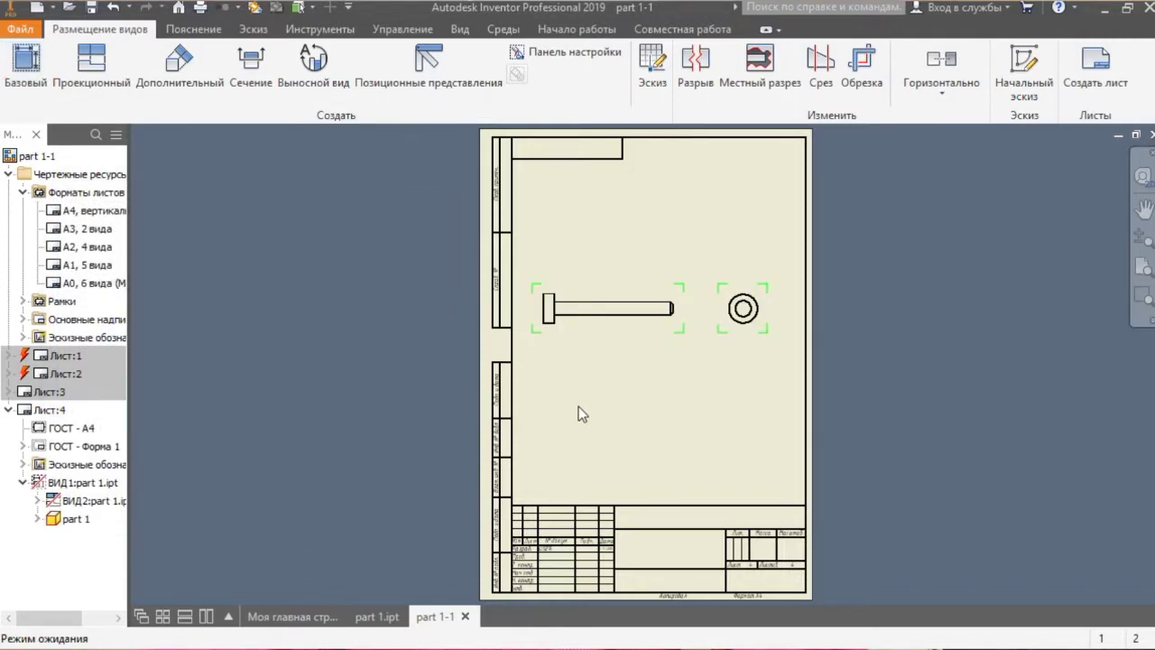
Start a line sketch attached to the stem's main view
{"action": "scroll", "coordinate": [646, 366], "scroll_direction": "down", "scroll_amount": 2}
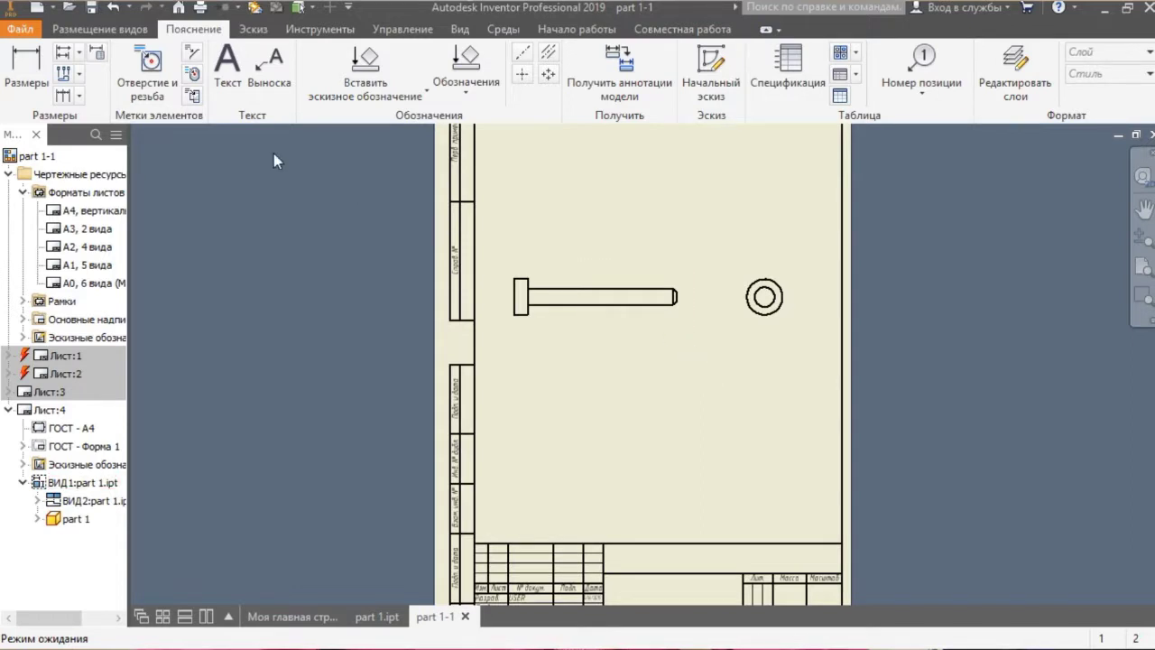
{"action": "left_click", "coordinate": [108, 32]}
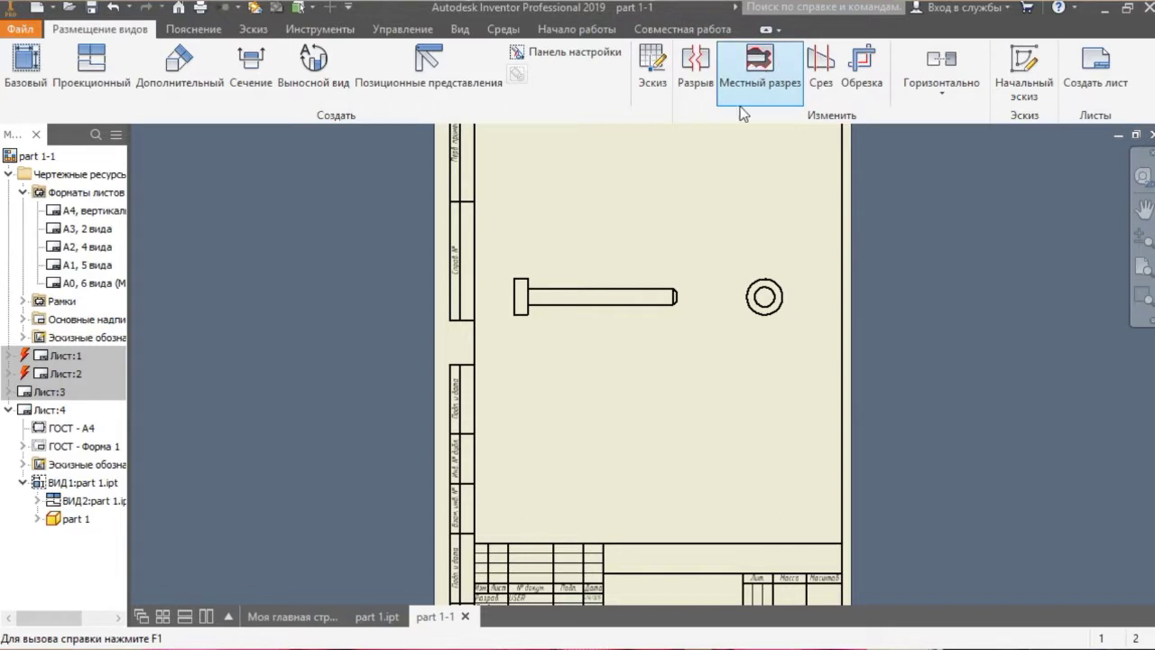
{"action": "left_click", "coordinate": [612, 286]}
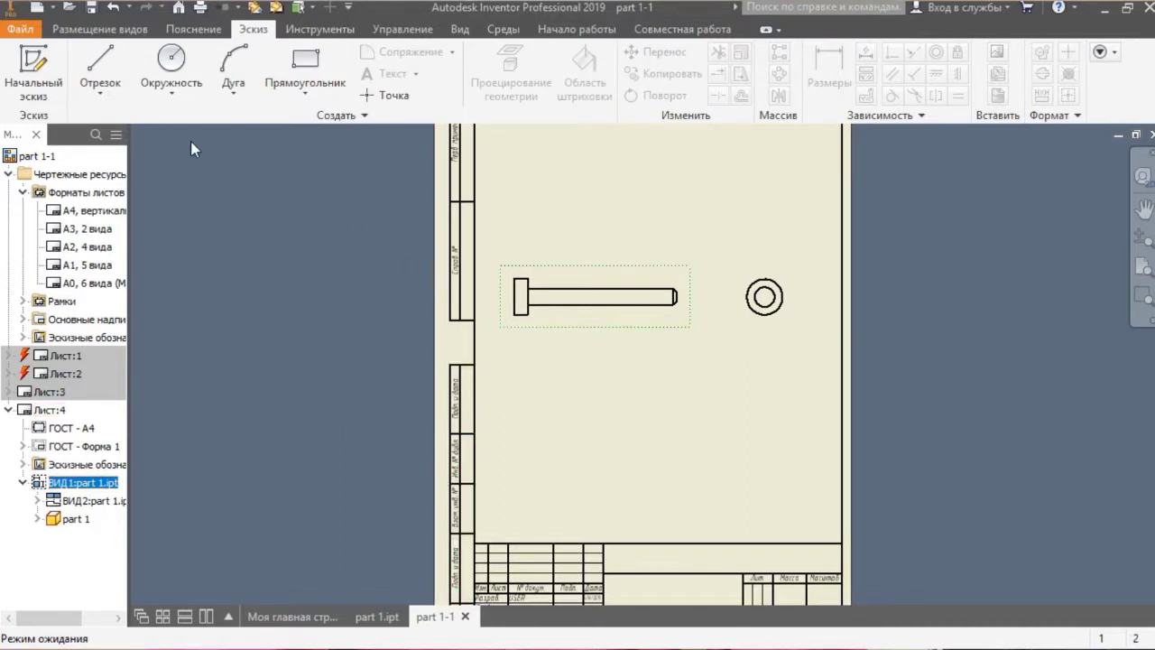
{"action": "left_click", "coordinate": [101, 63]}
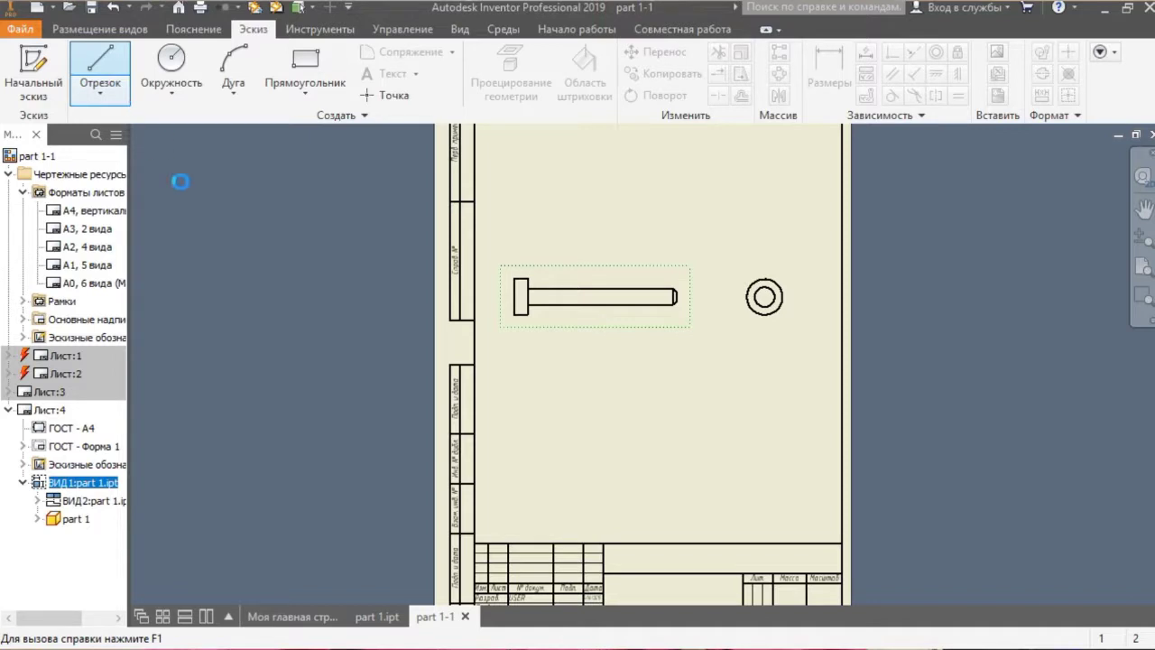
{"action": "left_click", "coordinate": [584, 320]}
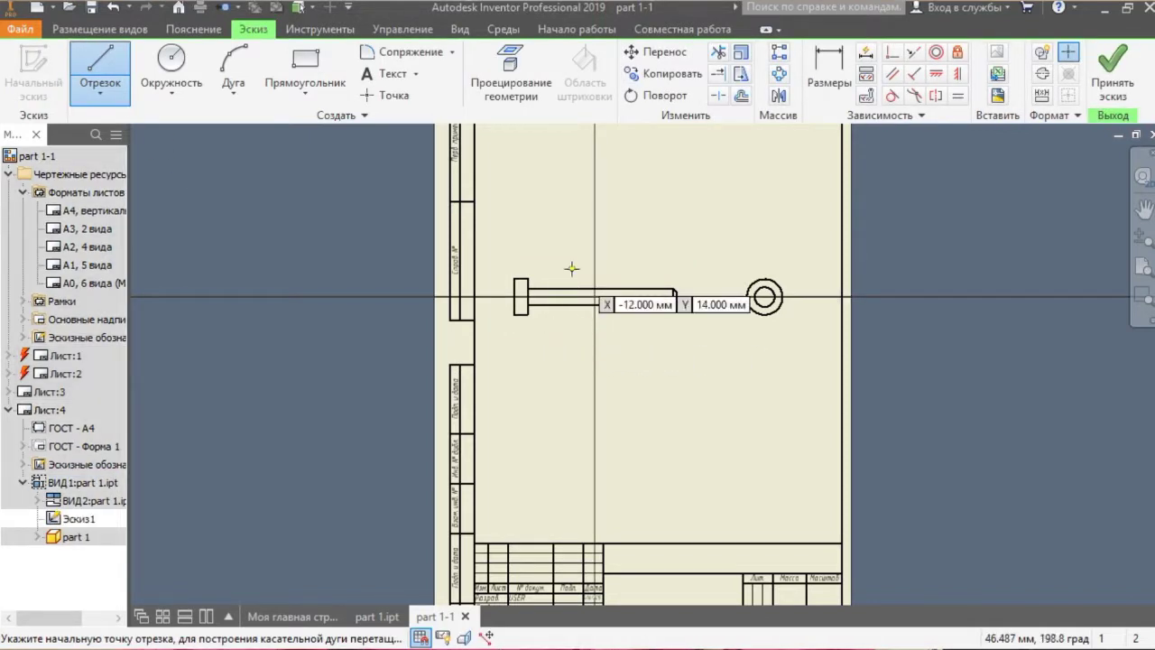
{"action": "left_click", "coordinate": [503, 256]}
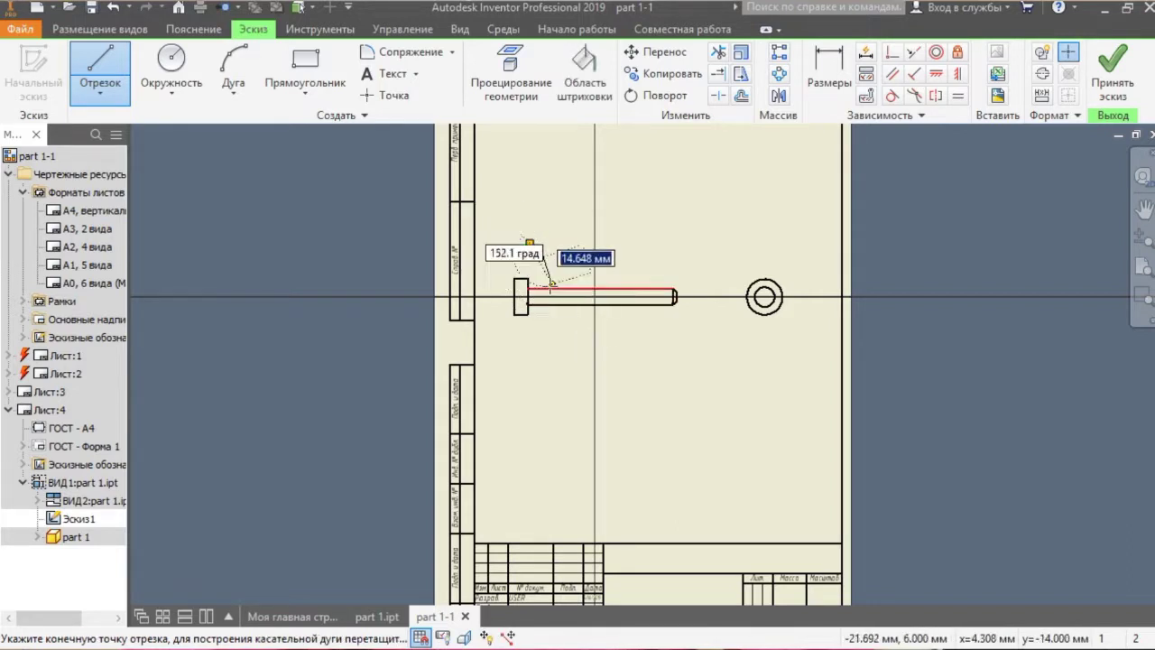
{"action": "left_click", "coordinate": [551, 285]}
{"action": "double_click", "coordinate": [545, 307]}
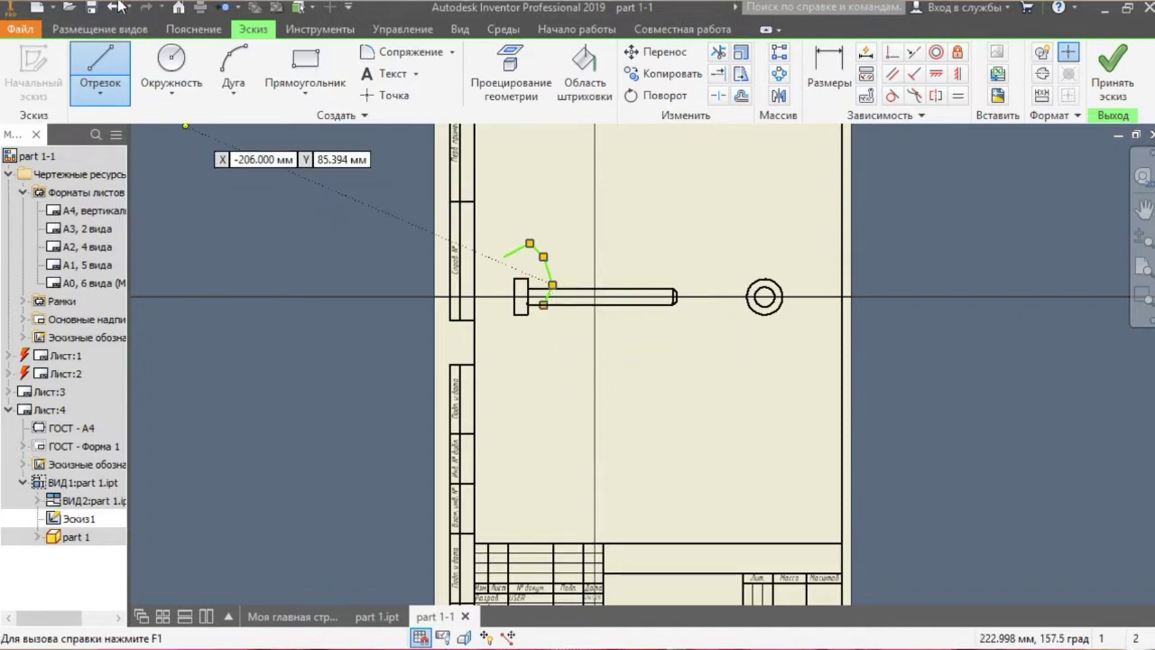
{"action": "left_click", "coordinate": [118, 8]}
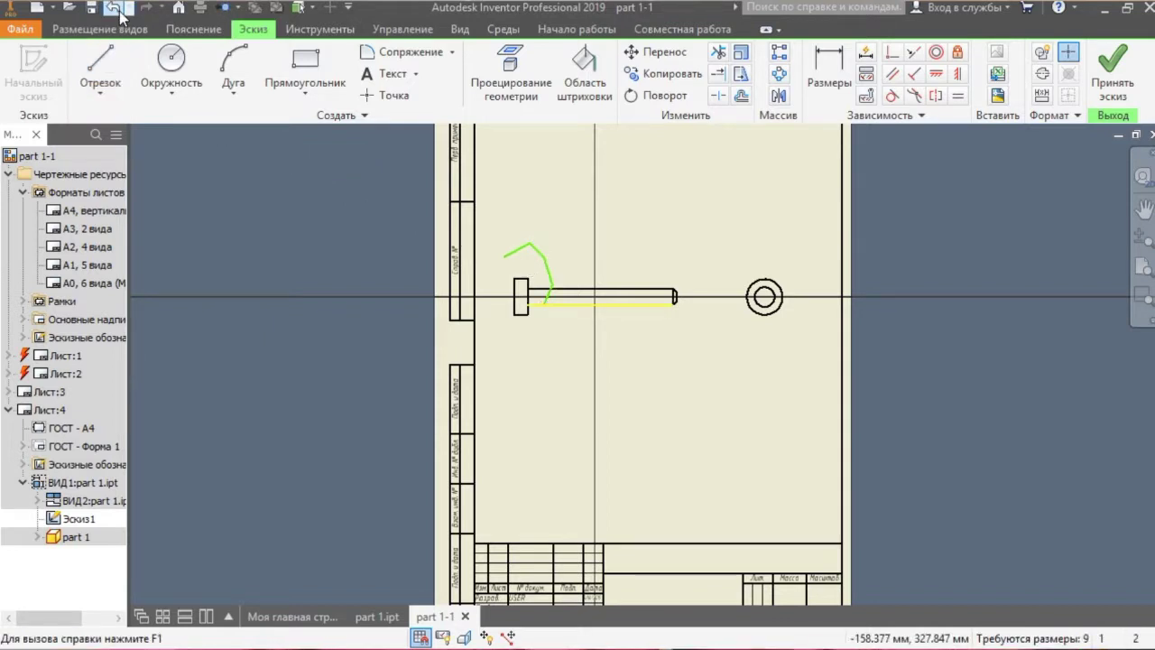
{"action": "left_click", "coordinate": [119, 8]}
{"action": "left_click", "coordinate": [118, 9]}
{"action": "left_click", "coordinate": [119, 8]}
{"action": "left_click", "coordinate": [118, 8]}
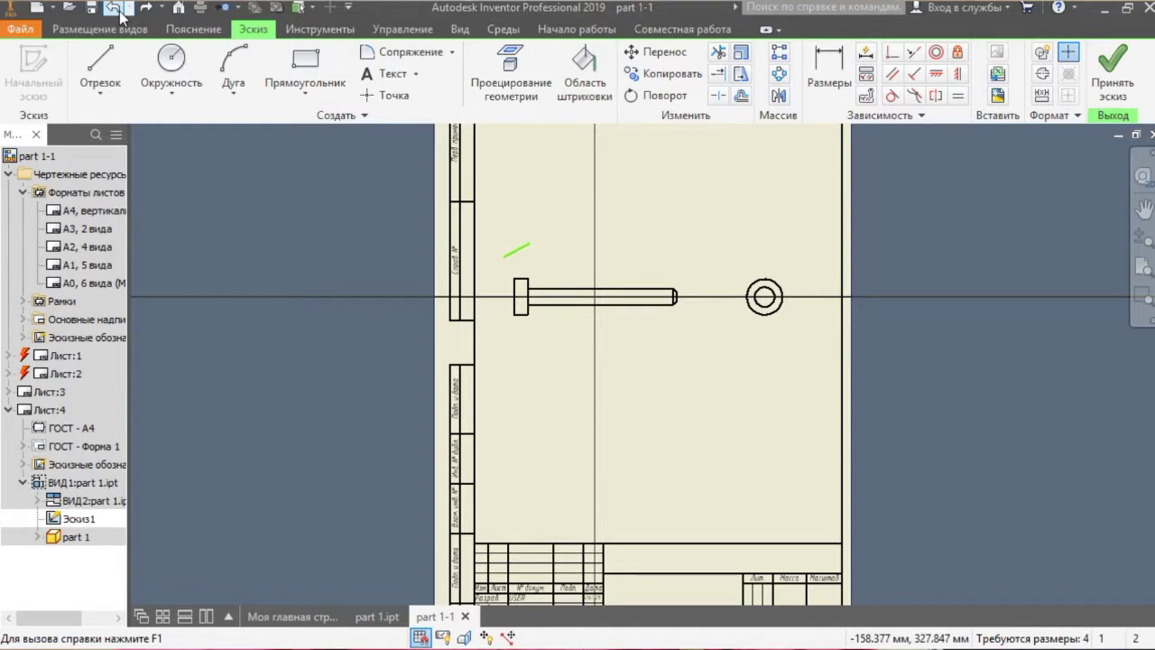
{"action": "left_click", "coordinate": [118, 8]}
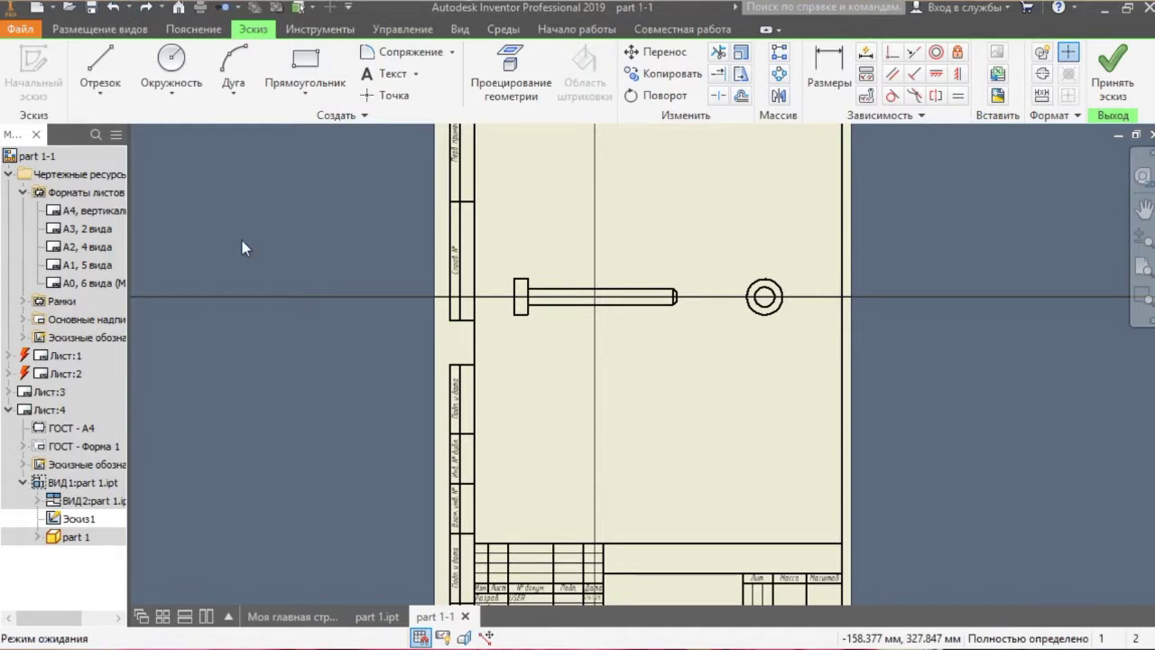
Sketch a closed six-segment outline around the stem's head and the start of its rod, and accept the sketch
{"action": "left_click", "coordinate": [121, 71]}
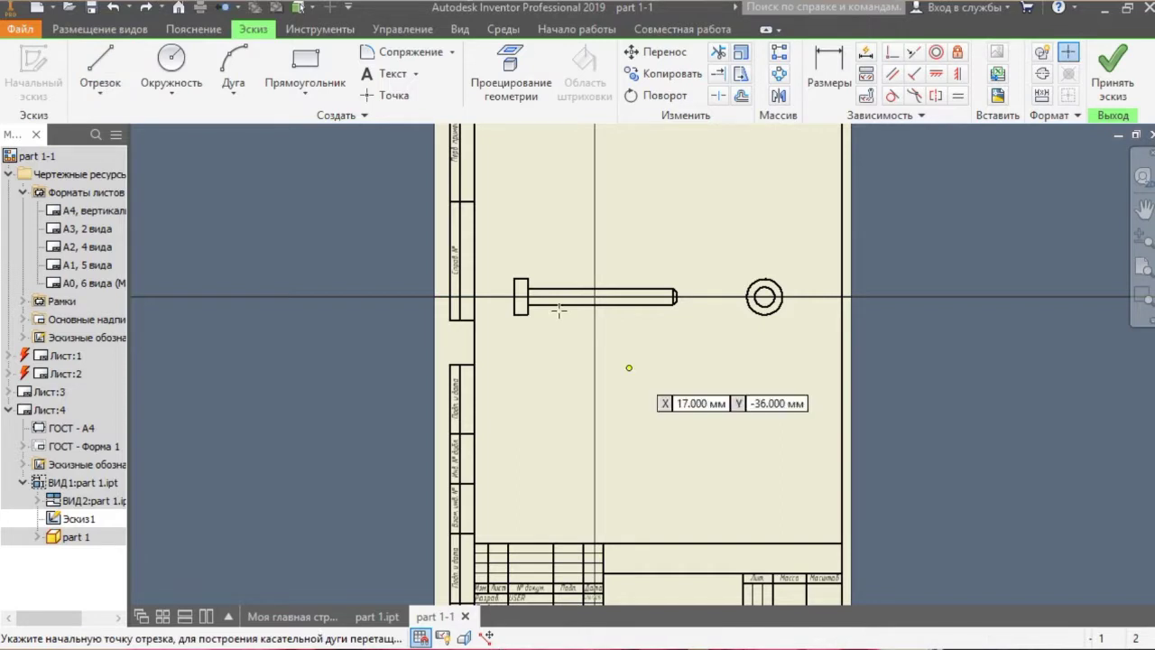
{"action": "left_click", "coordinate": [512, 245]}
{"action": "left_click", "coordinate": [549, 245]}
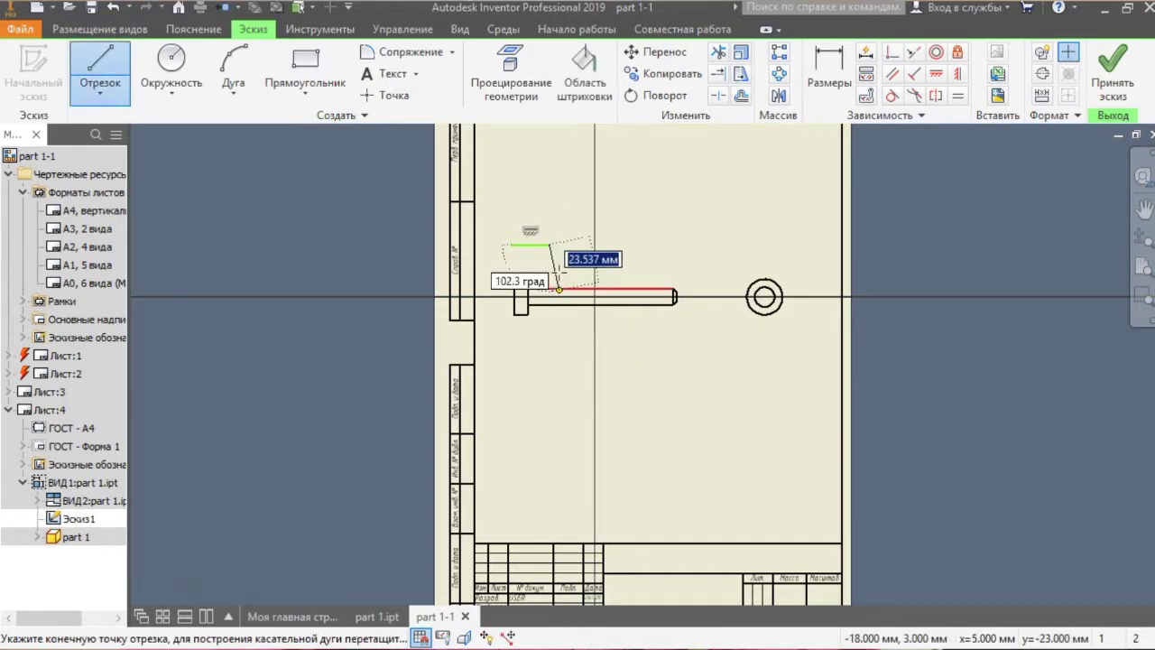
{"action": "left_click", "coordinate": [560, 273]}
{"action": "left_click", "coordinate": [536, 332]}
{"action": "left_click", "coordinate": [504, 344]}
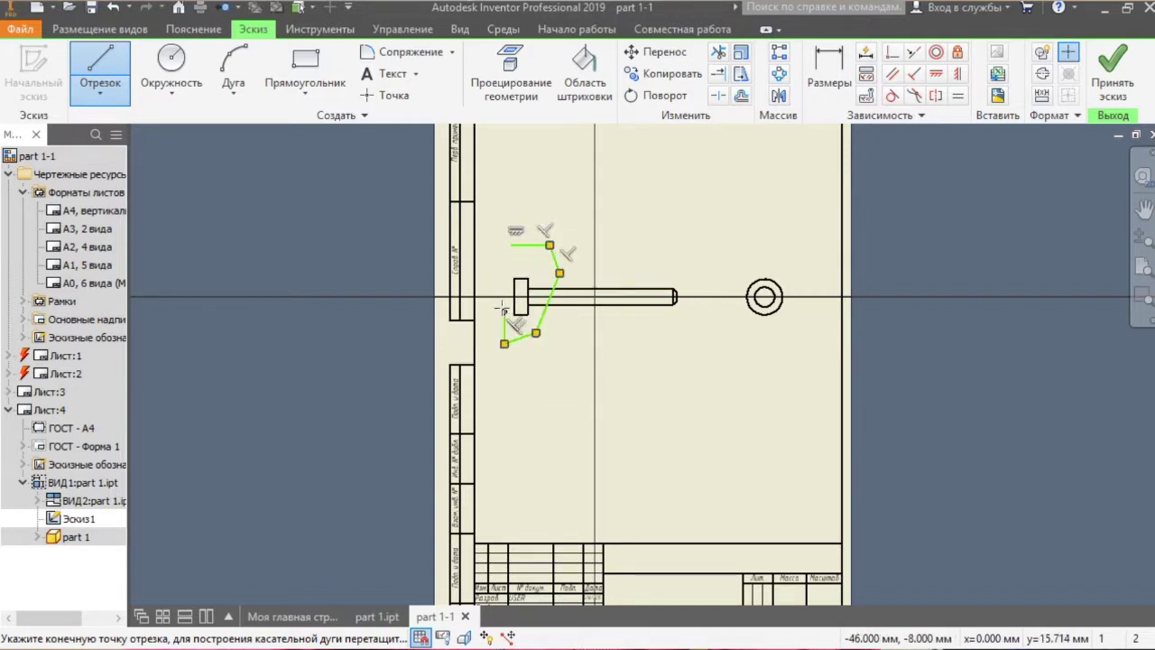
{"action": "left_click", "coordinate": [512, 245]}
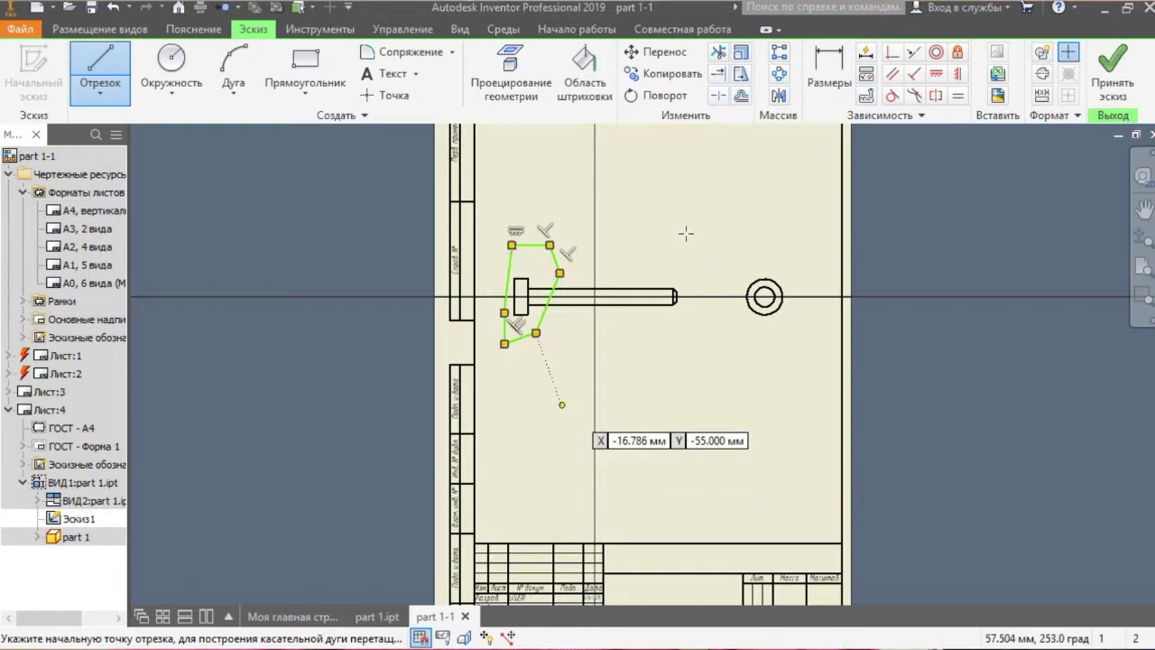
{"action": "left_click", "coordinate": [1111, 81]}
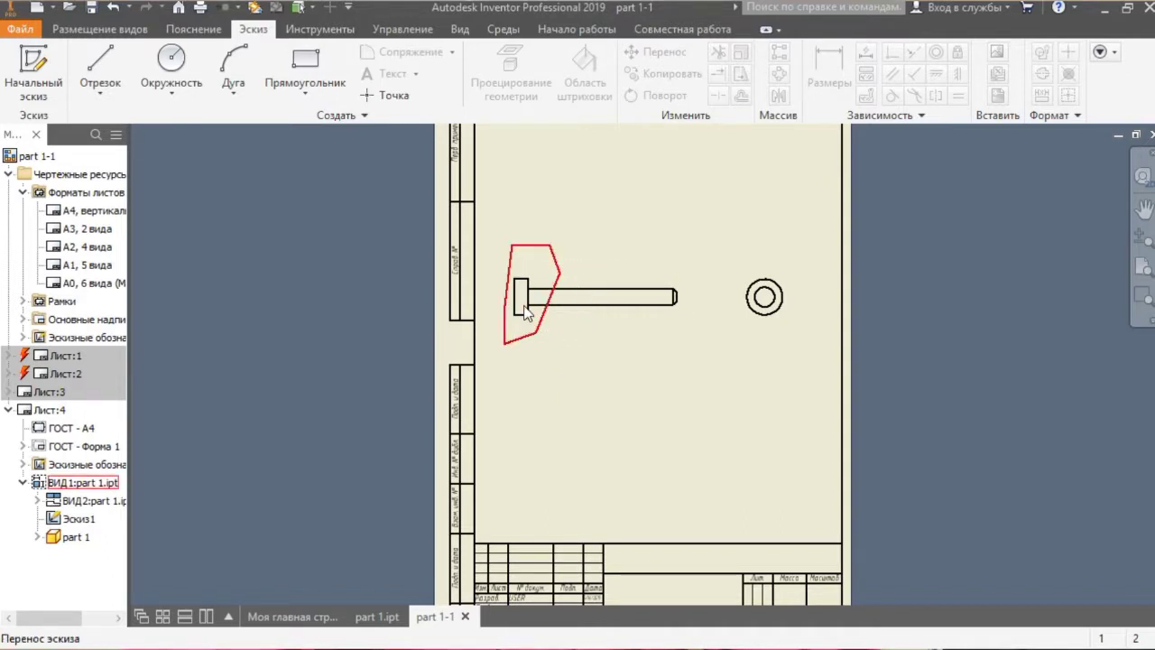
Create a break-out section in the main view within the sketched outline, taking depth from a point on the end view's outer circle
{"action": "left_click", "coordinate": [101, 28]}
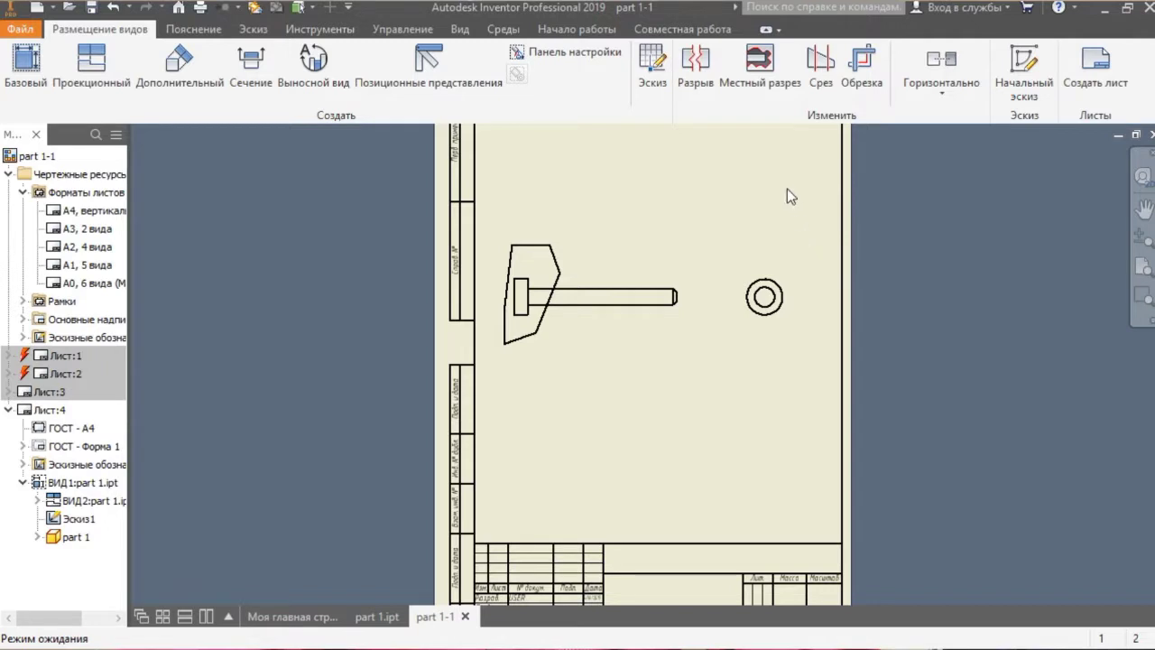
{"action": "left_click", "coordinate": [761, 62]}
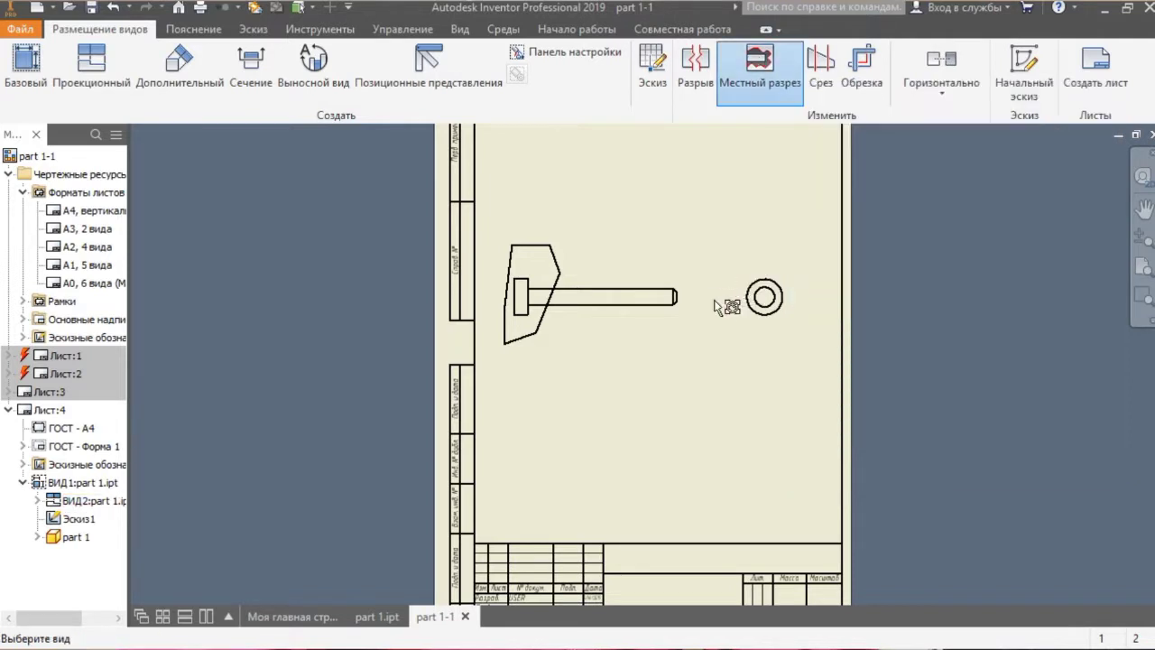
{"action": "left_click", "coordinate": [519, 286]}
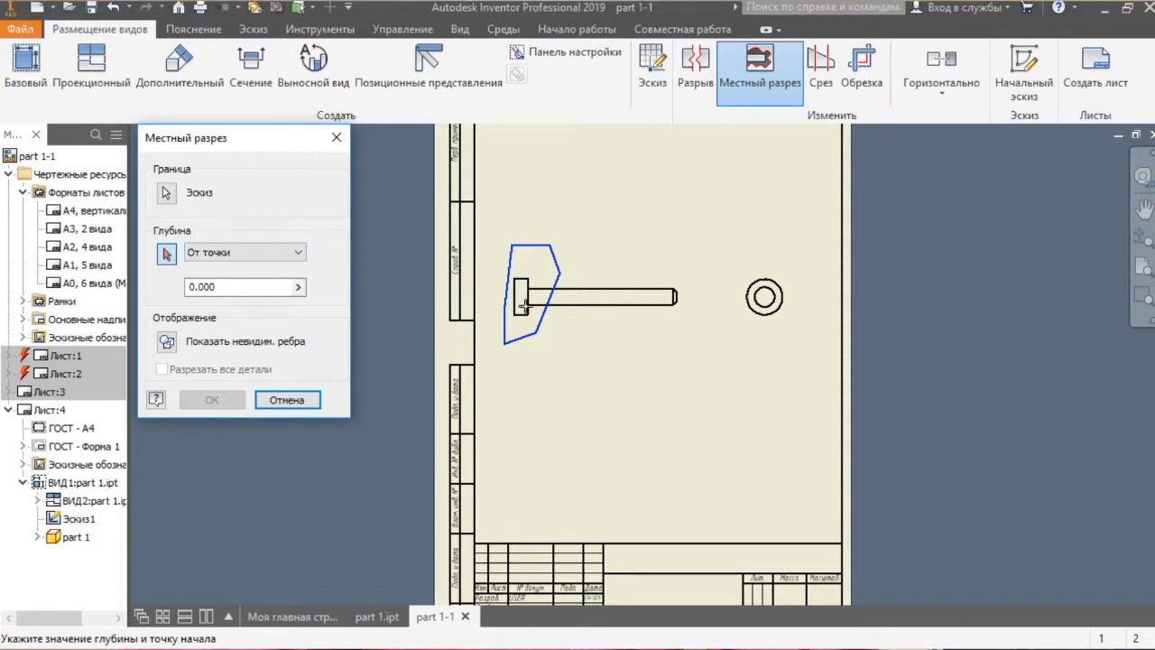
{"action": "scroll", "coordinate": [757, 319], "scroll_direction": "up", "scroll_amount": 3}
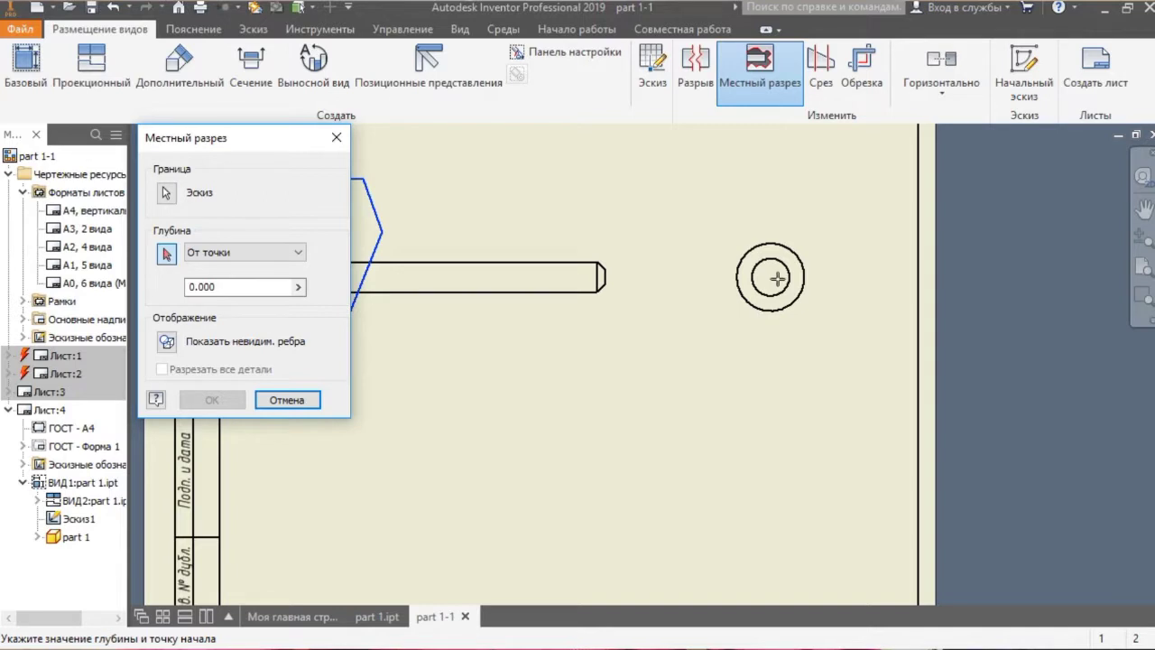
{"action": "left_click", "coordinate": [771, 242]}
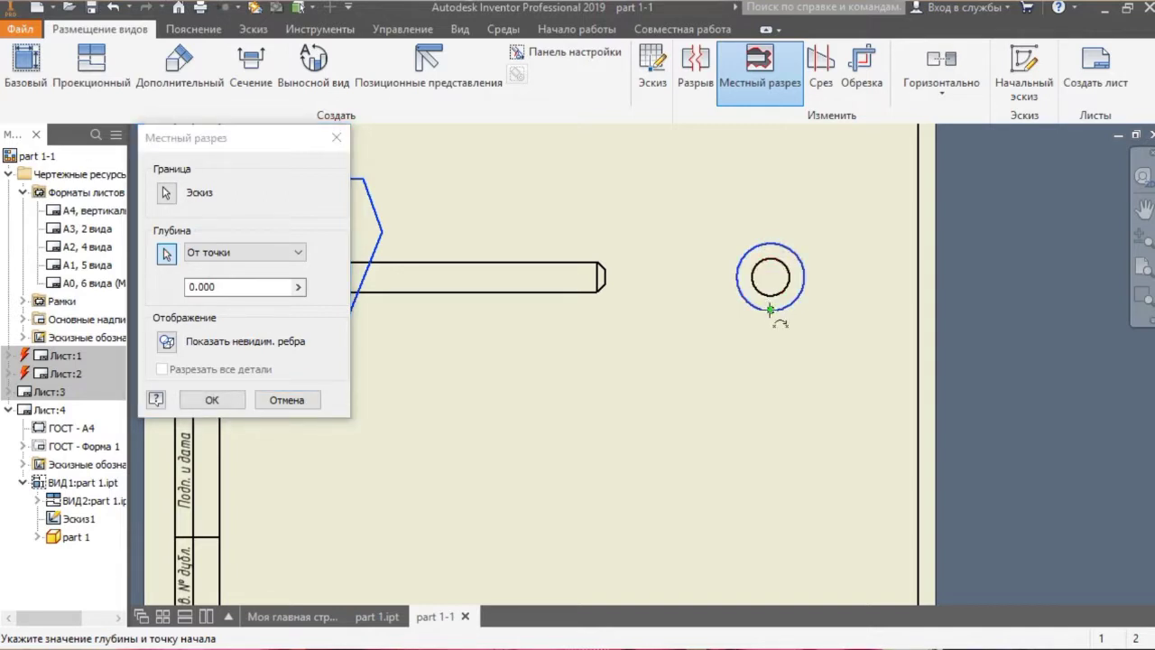
{"action": "scroll", "coordinate": [670, 400], "scroll_direction": "down", "scroll_amount": 5}
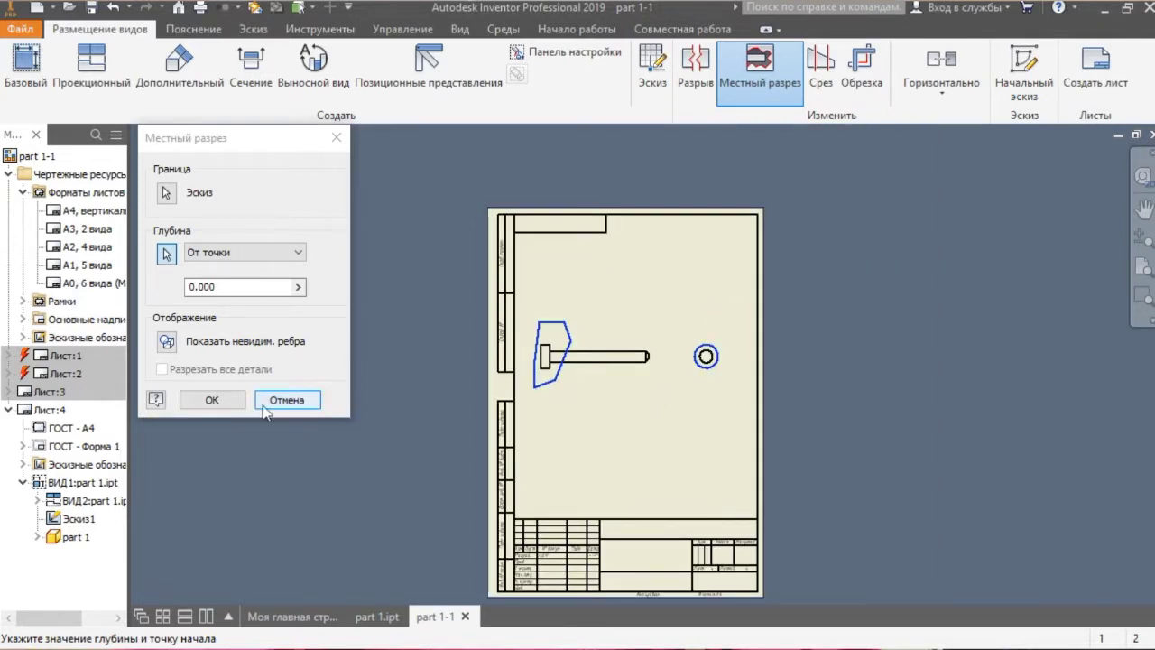
{"action": "left_click", "coordinate": [223, 405]}
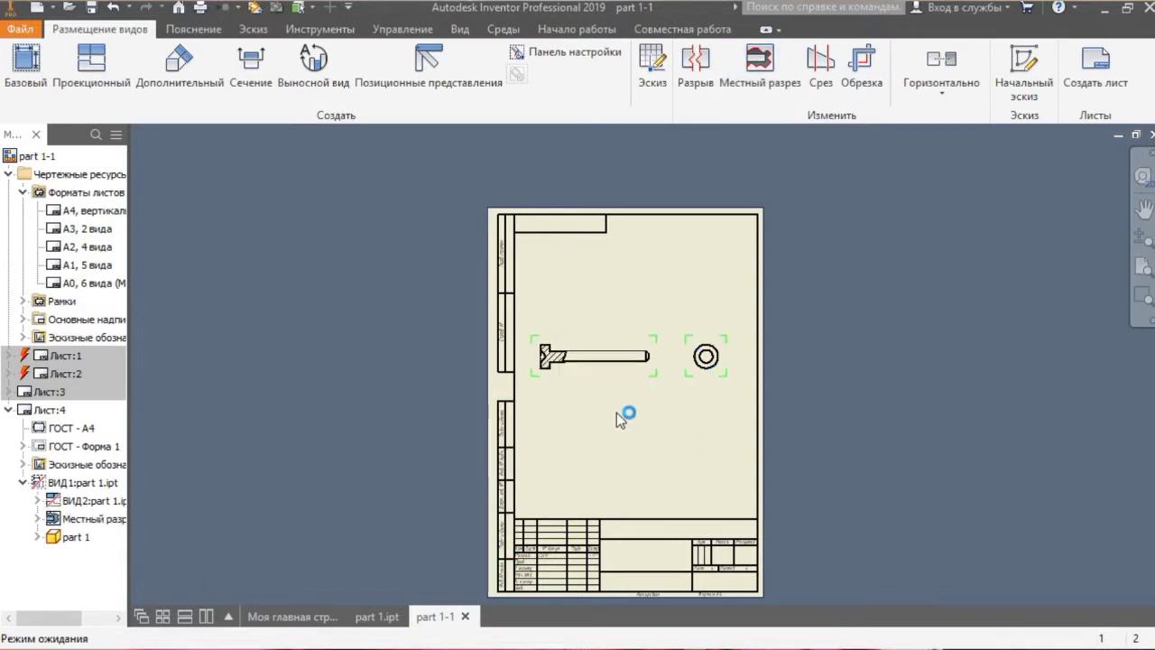
Set the line weight of the break-out section's slanted boundary edge on the rod to 0.01 mm
{"action": "scroll", "coordinate": [617, 413], "scroll_direction": "up", "scroll_amount": 3}
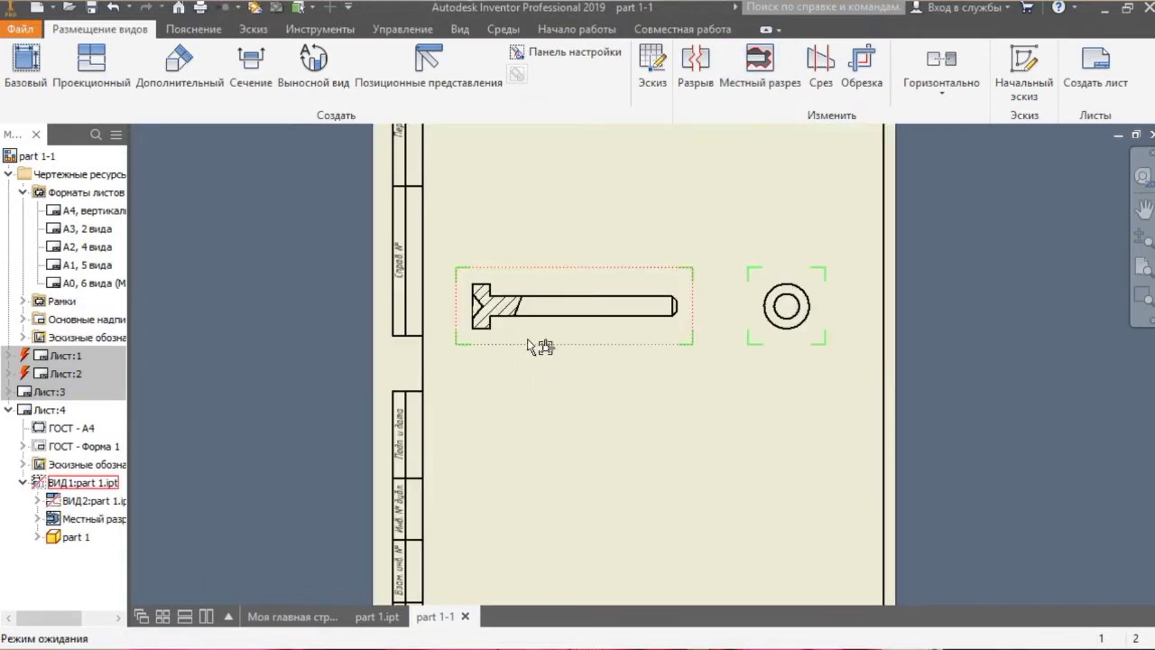
{"action": "scroll", "coordinate": [523, 325], "scroll_direction": "up", "scroll_amount": 3}
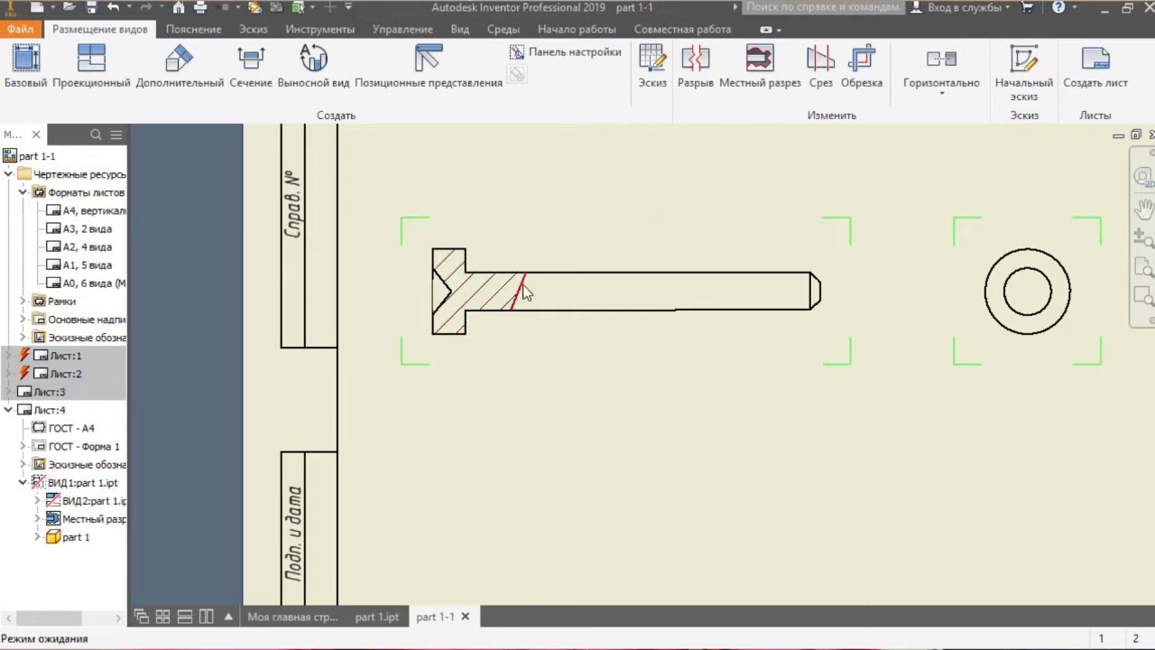
{"action": "scroll", "coordinate": [588, 301], "scroll_direction": "up", "scroll_amount": 1}
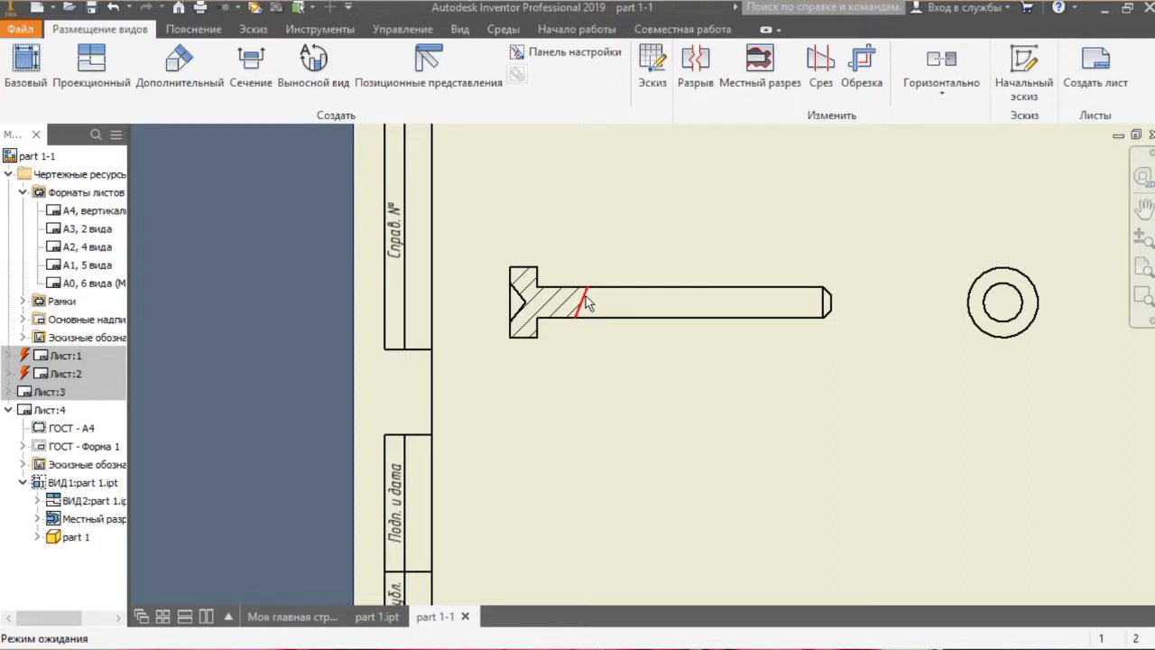
{"action": "right_click", "coordinate": [587, 302]}
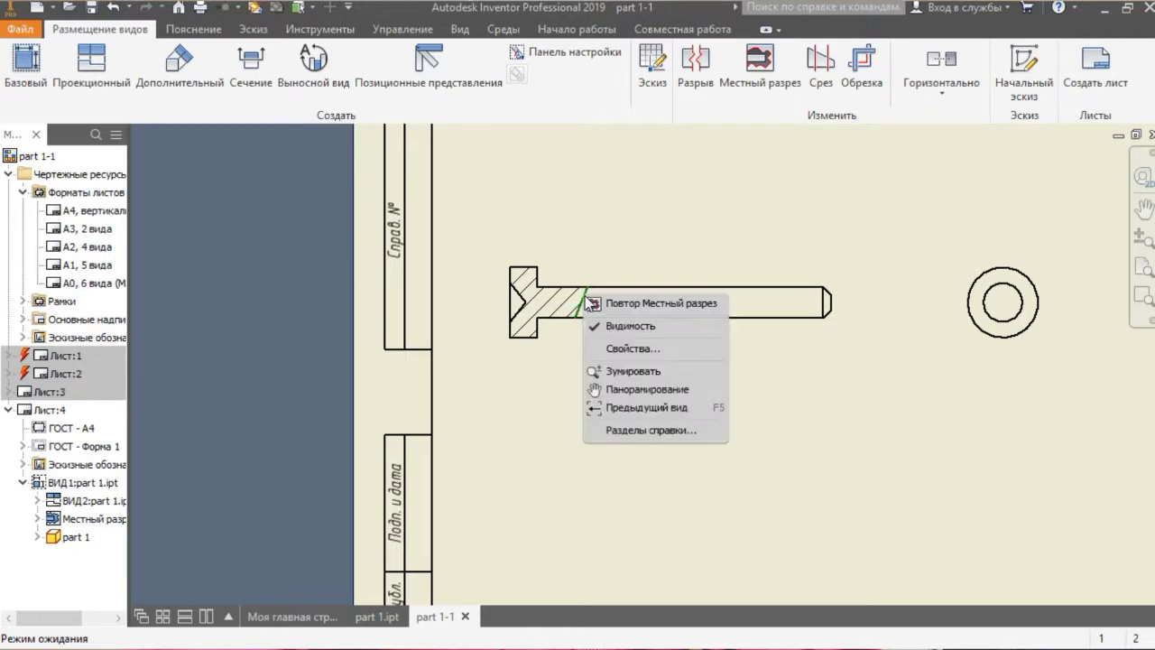
{"action": "left_click", "coordinate": [635, 348]}
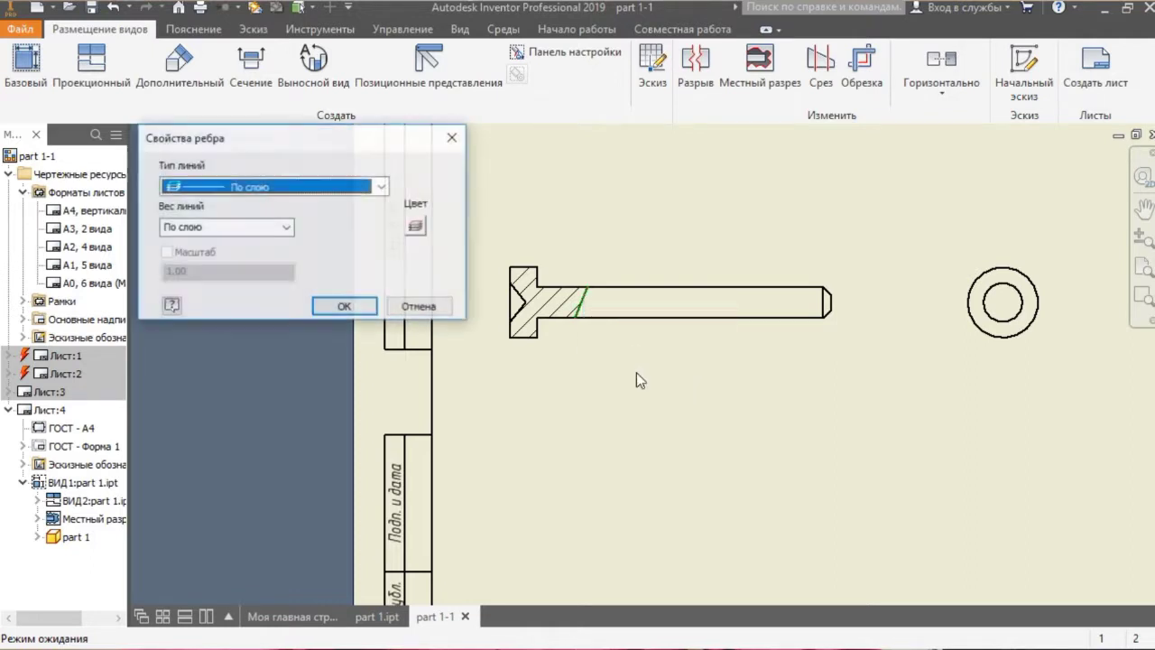
{"action": "left_click", "coordinate": [287, 228]}
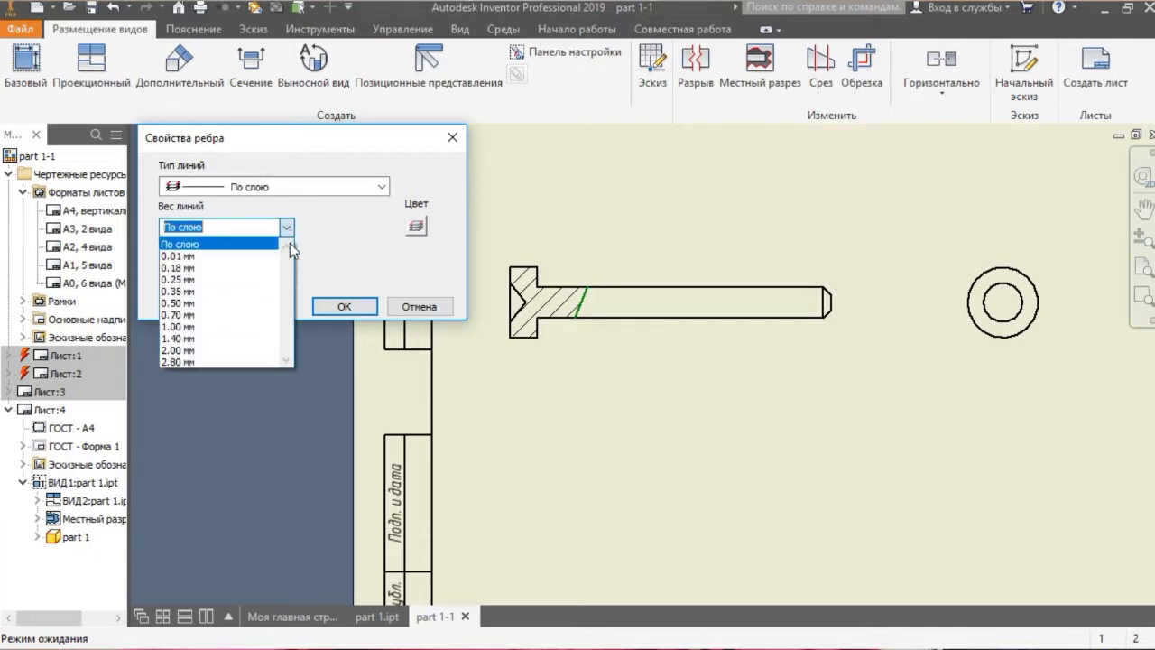
{"action": "left_click", "coordinate": [220, 258]}
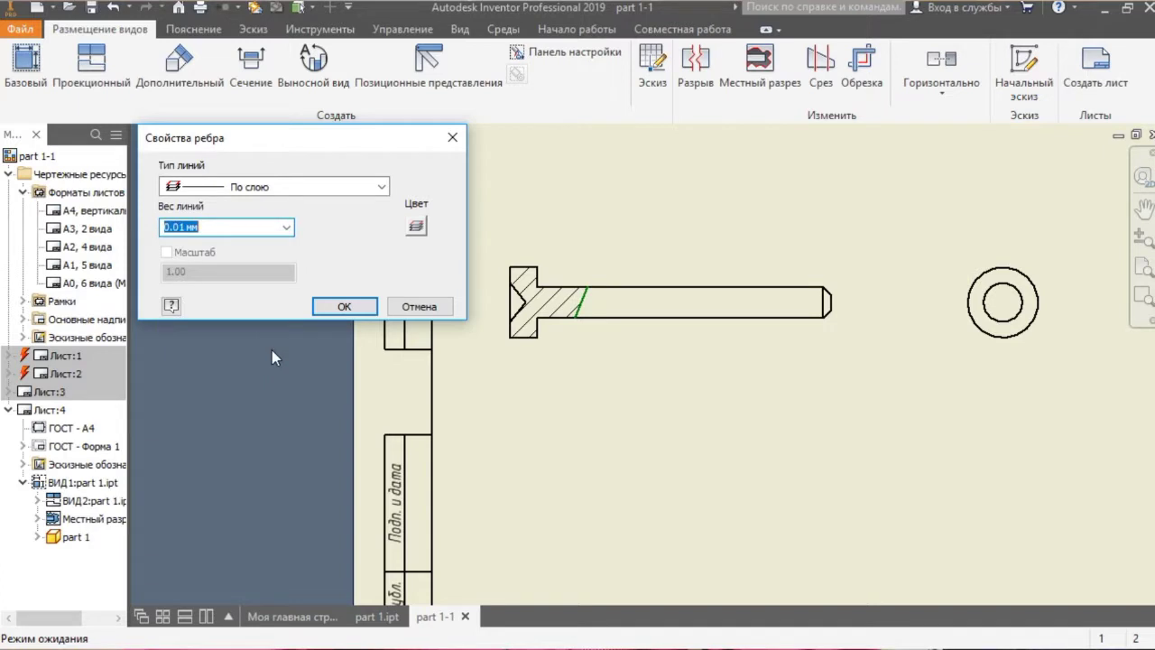
{"action": "left_click", "coordinate": [344, 308]}
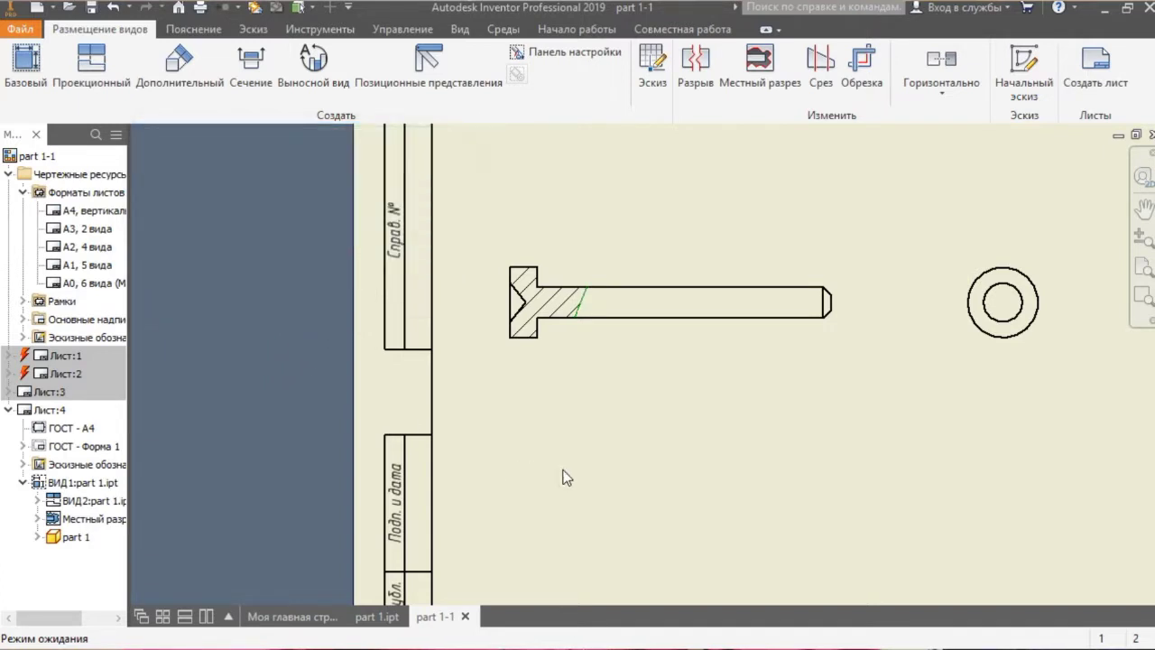
{"action": "left_click", "coordinate": [613, 249]}
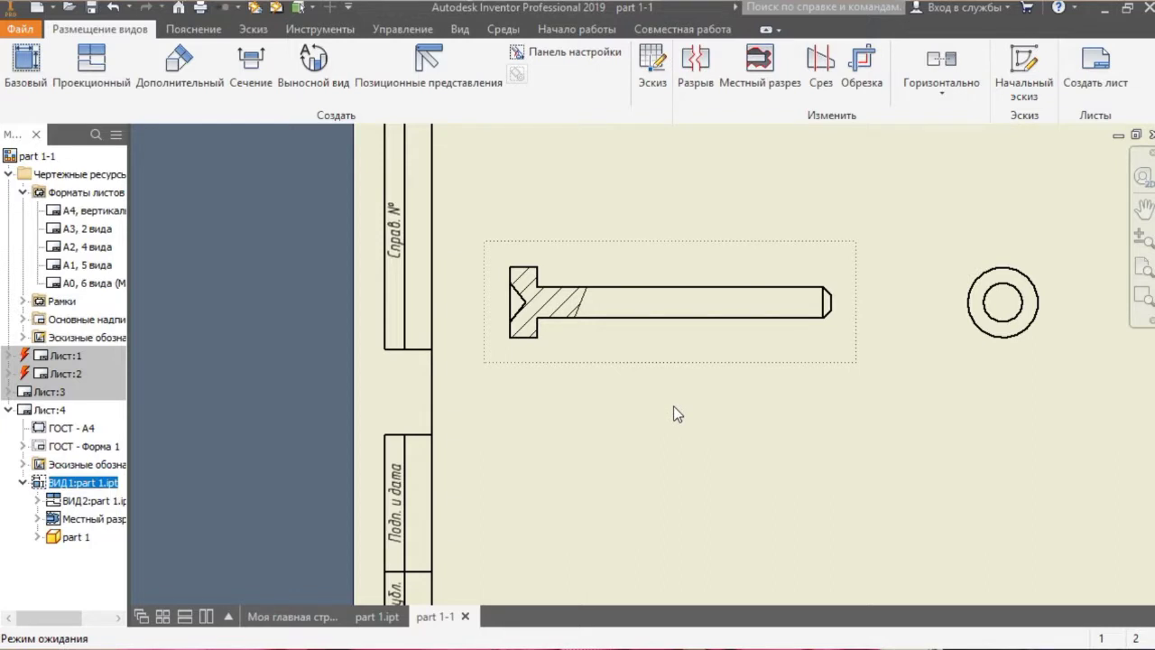
{"action": "scroll", "coordinate": [675, 407], "scroll_direction": "down", "scroll_amount": 2}
{"action": "scroll", "coordinate": [673, 406], "scroll_direction": "up", "scroll_amount": 2}
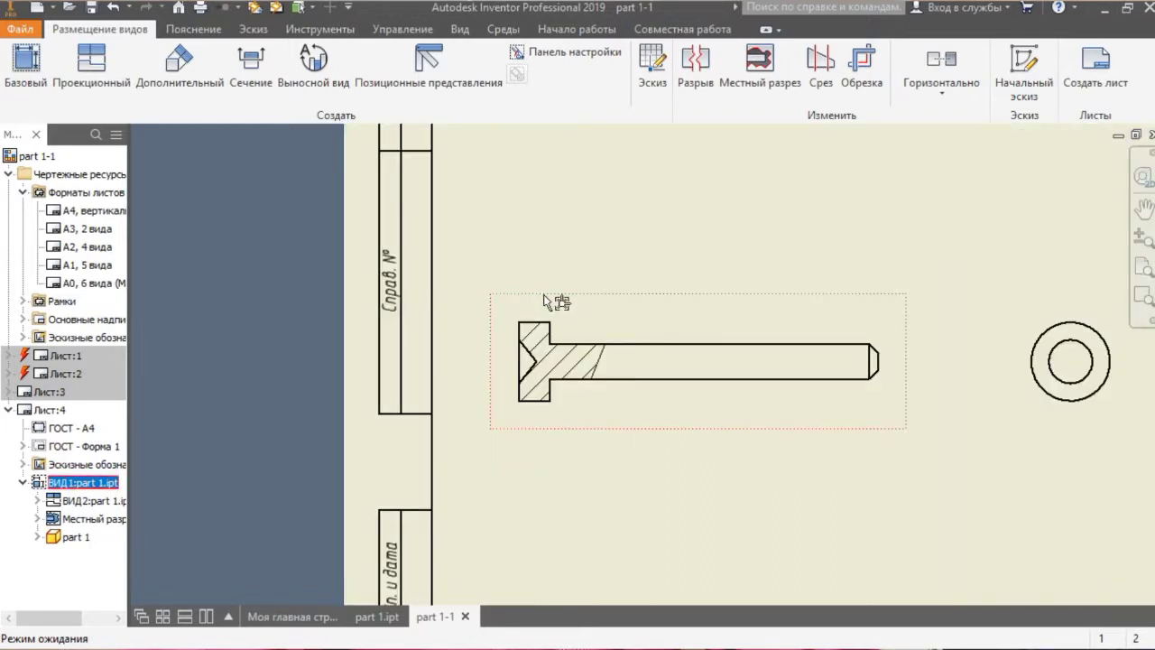
Dimension the stem's overall length below the main view, from the head's end face to the rod's tip, keeping the default dimension text
{"action": "scroll", "coordinate": [710, 388], "scroll_direction": "down", "scroll_amount": 2}
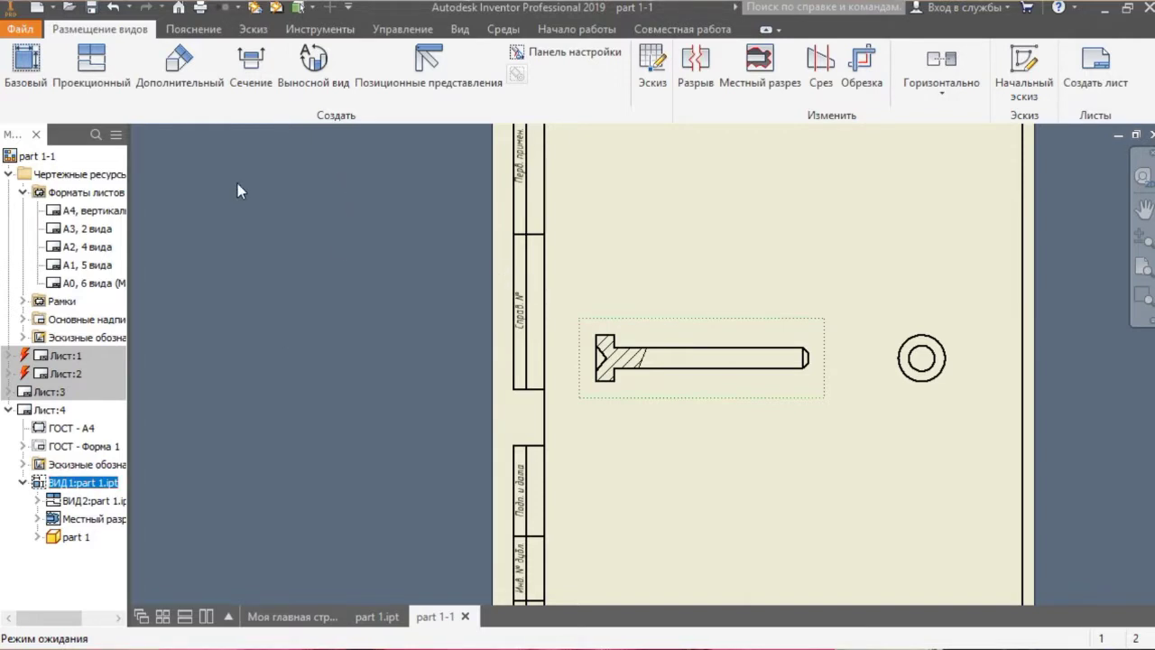
{"action": "left_click", "coordinate": [193, 29]}
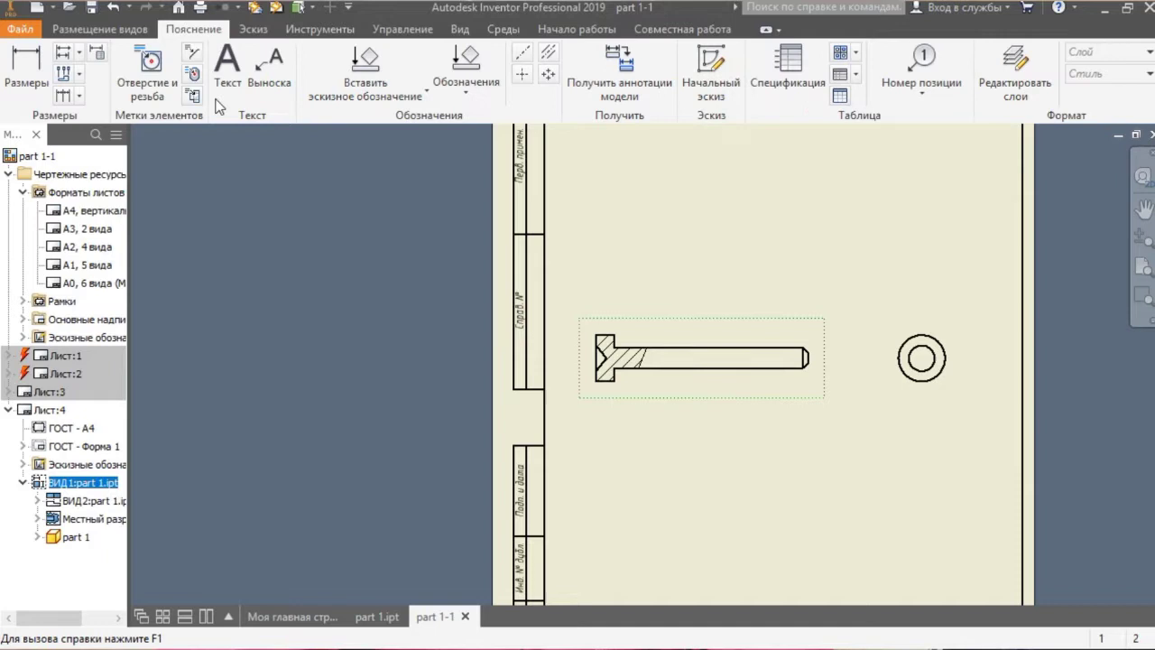
{"action": "left_click", "coordinate": [31, 67]}
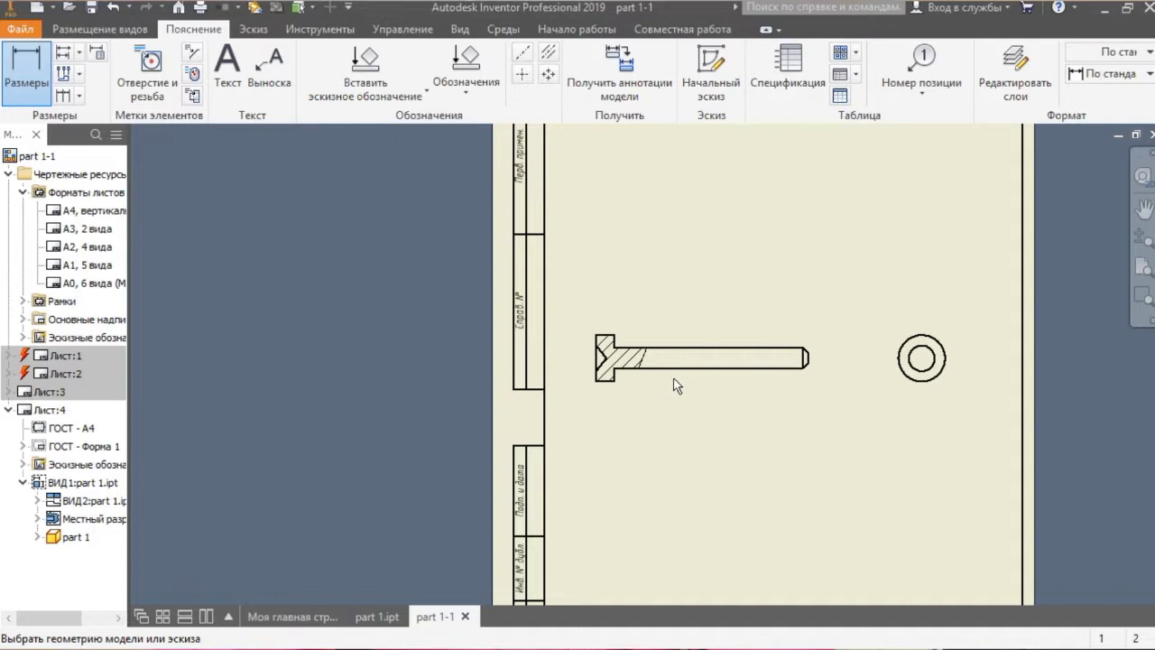
{"action": "left_click", "coordinate": [599, 375]}
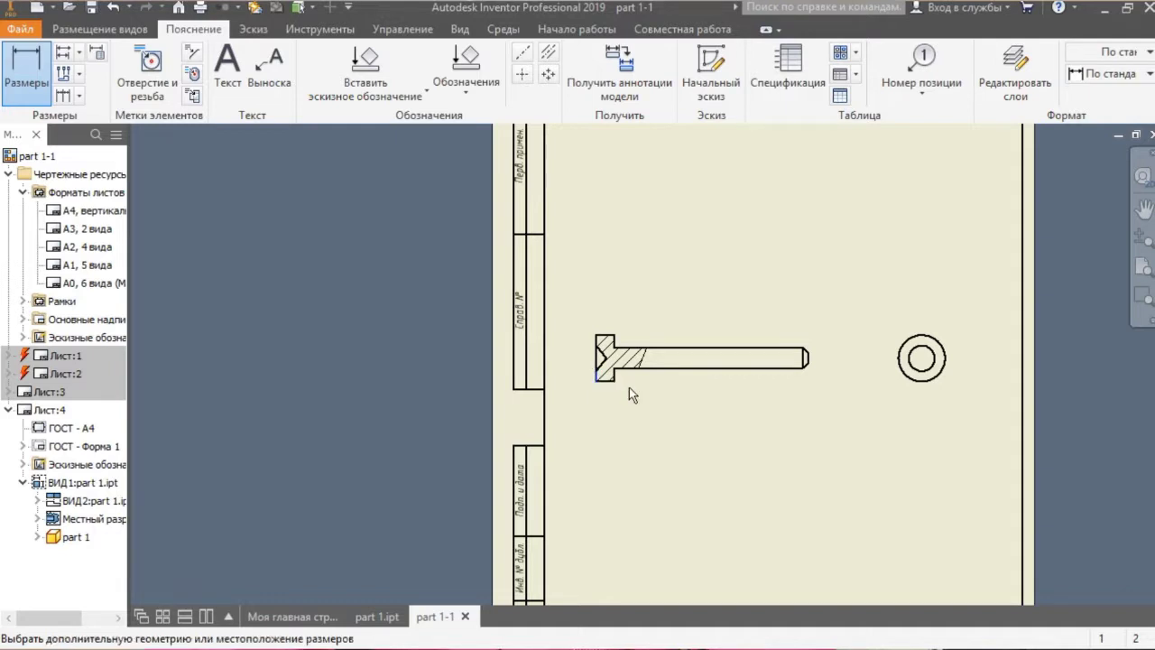
{"action": "left_click", "coordinate": [806, 360]}
{"action": "left_click", "coordinate": [788, 455]}
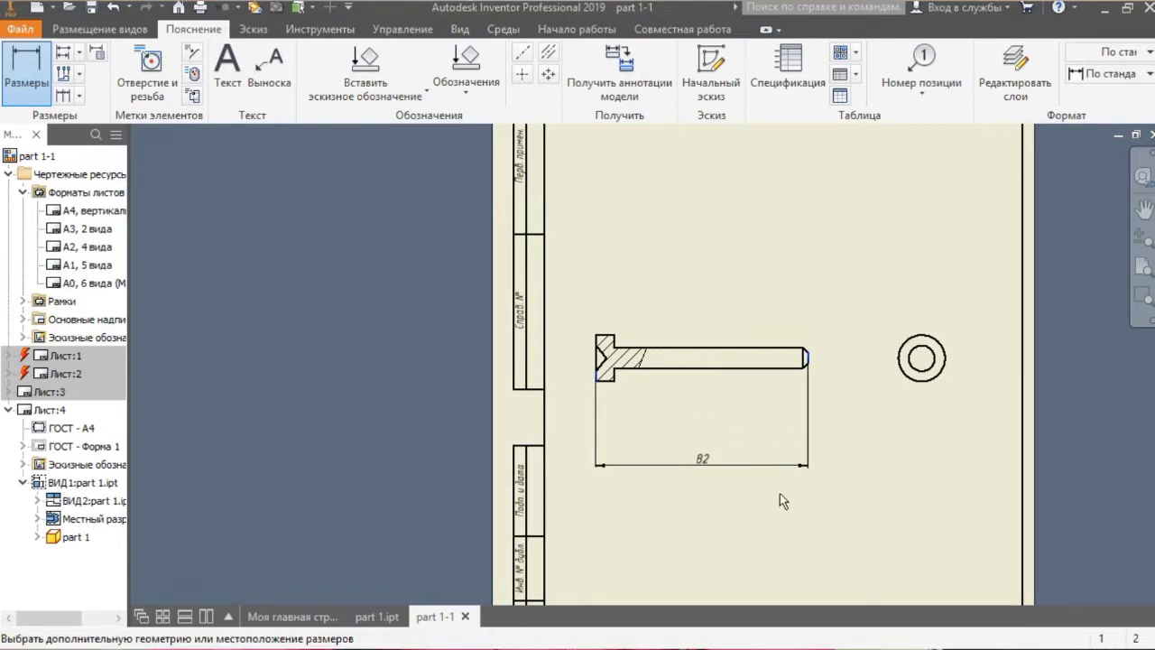
{"action": "left_click", "coordinate": [606, 384]}
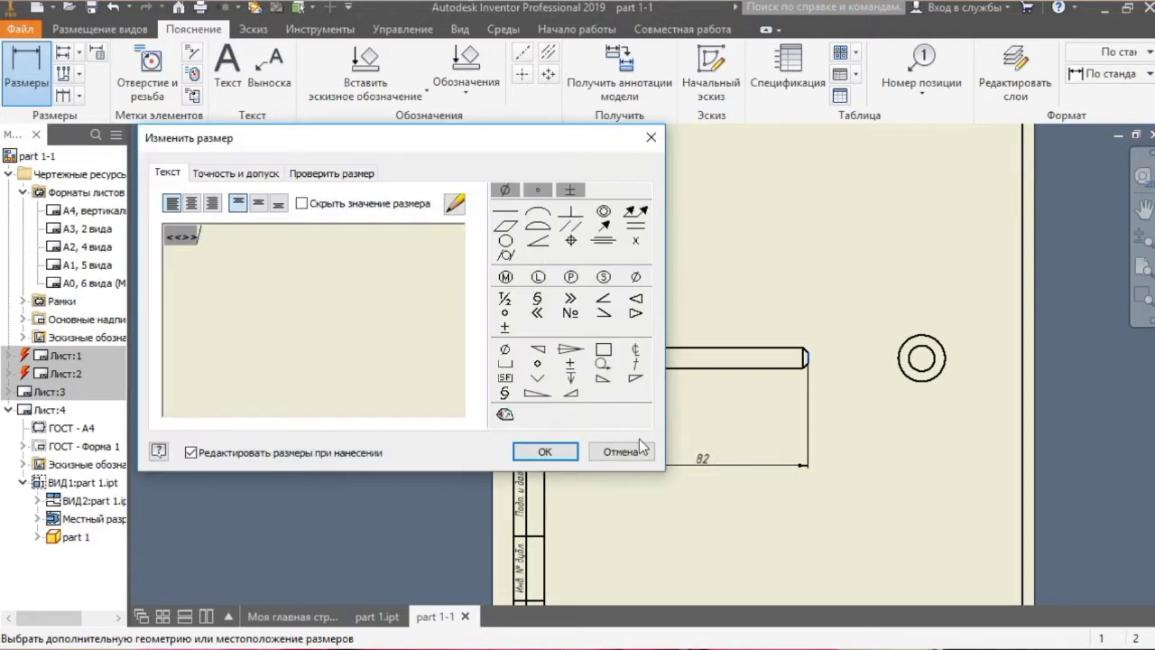
{"action": "left_click", "coordinate": [549, 453]}
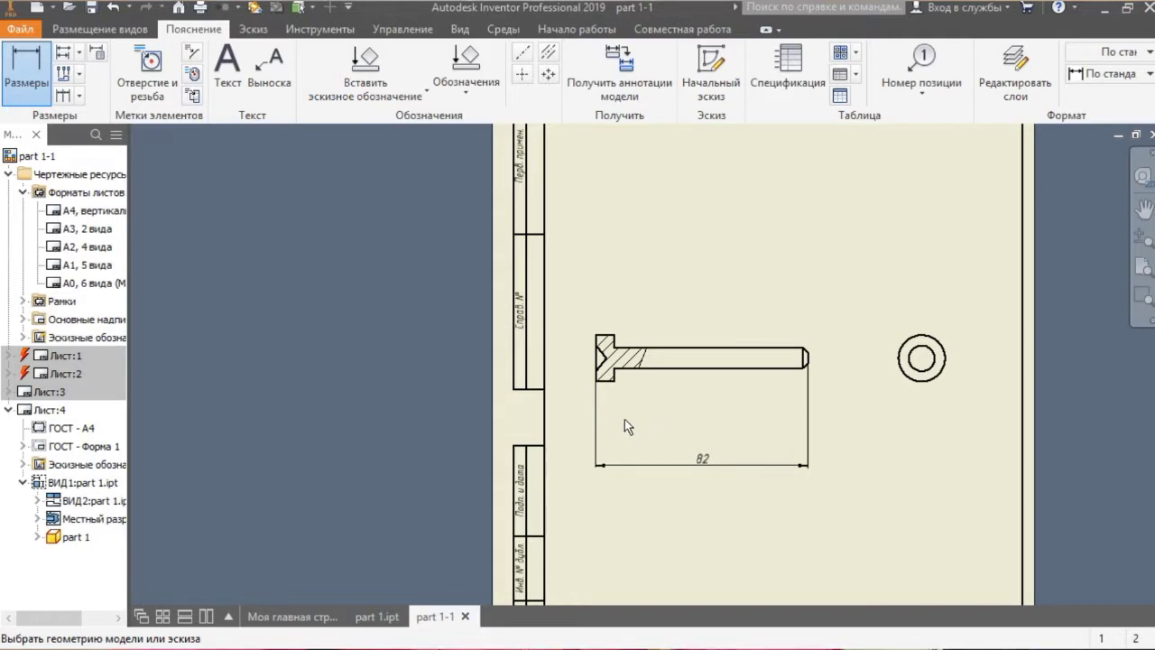
Dimension the thickness of the stem's head above the main view, keeping the default dimension text
{"action": "left_click", "coordinate": [613, 340]}
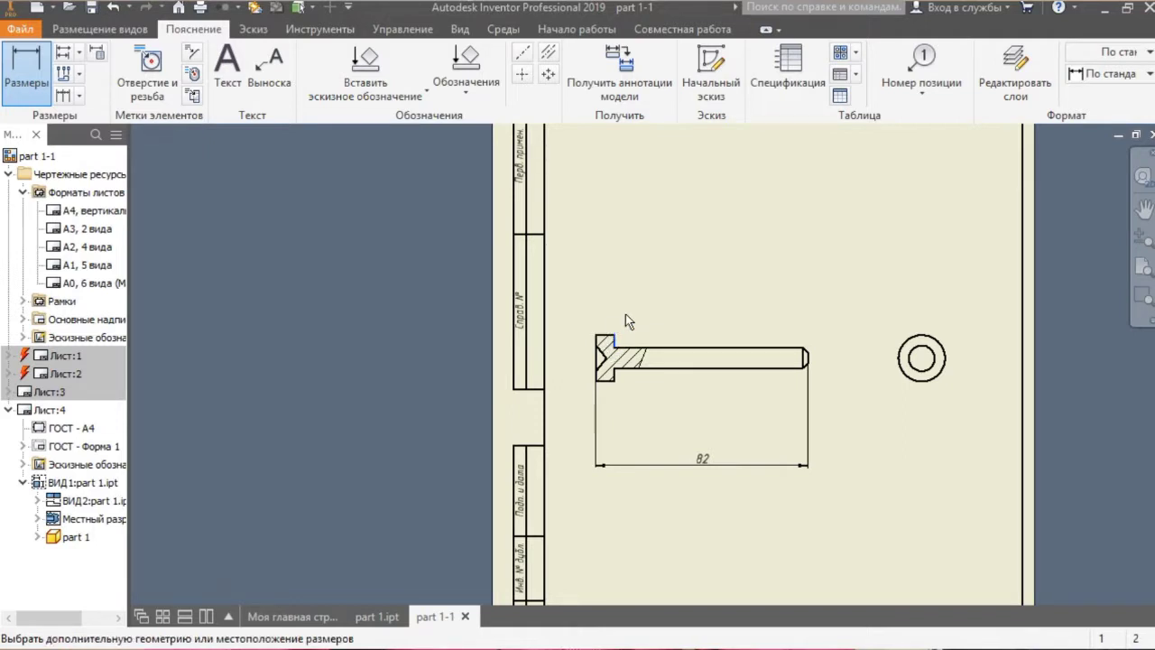
{"action": "left_click", "coordinate": [597, 336]}
{"action": "left_click", "coordinate": [606, 262]}
{"action": "left_click", "coordinate": [554, 445]}
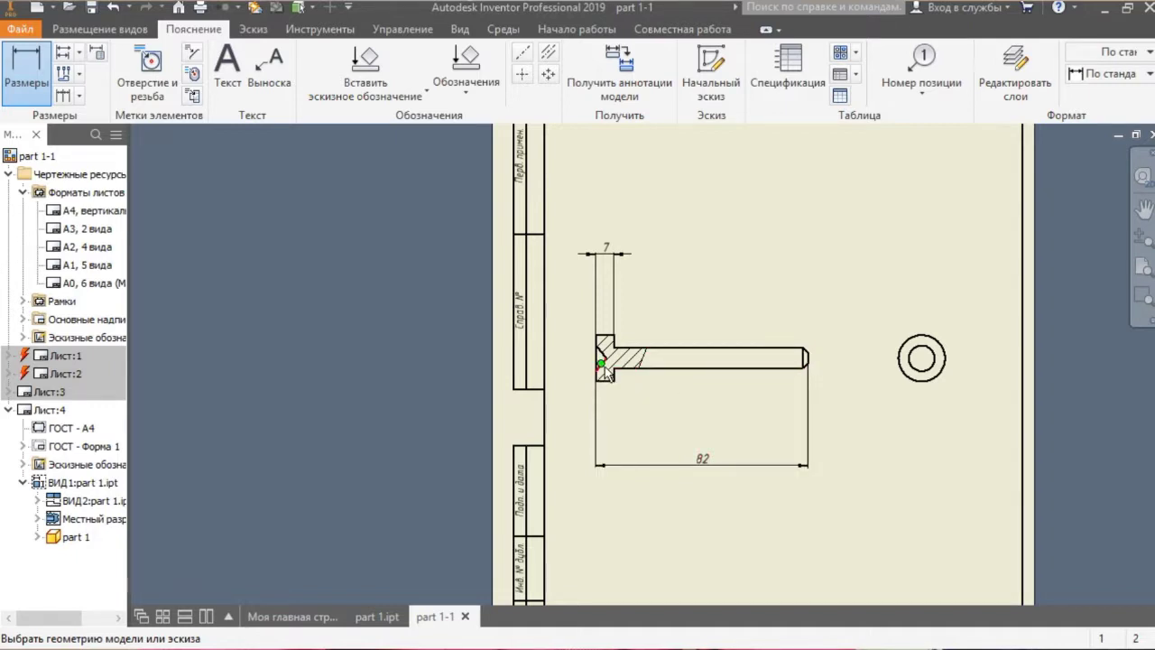
Add diameter dimensions to the outer and inner circles of the end view, keeping their default text
{"action": "scroll", "coordinate": [629, 361], "scroll_direction": "up", "scroll_amount": 3}
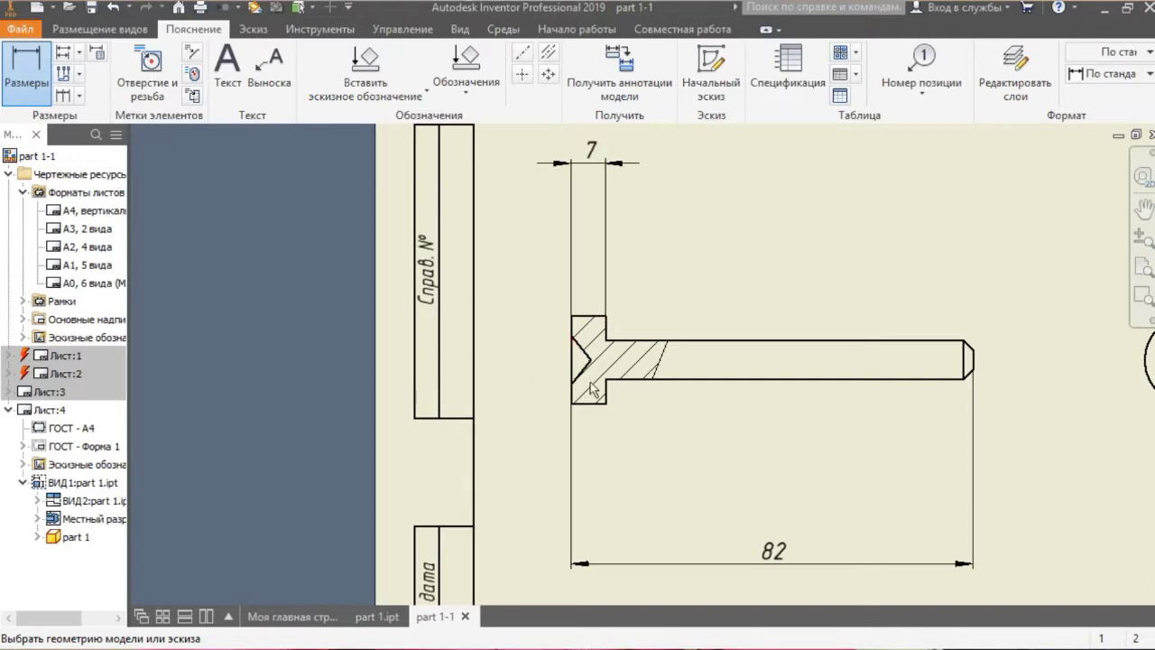
{"action": "scroll", "coordinate": [614, 388], "scroll_direction": "down", "scroll_amount": 2}
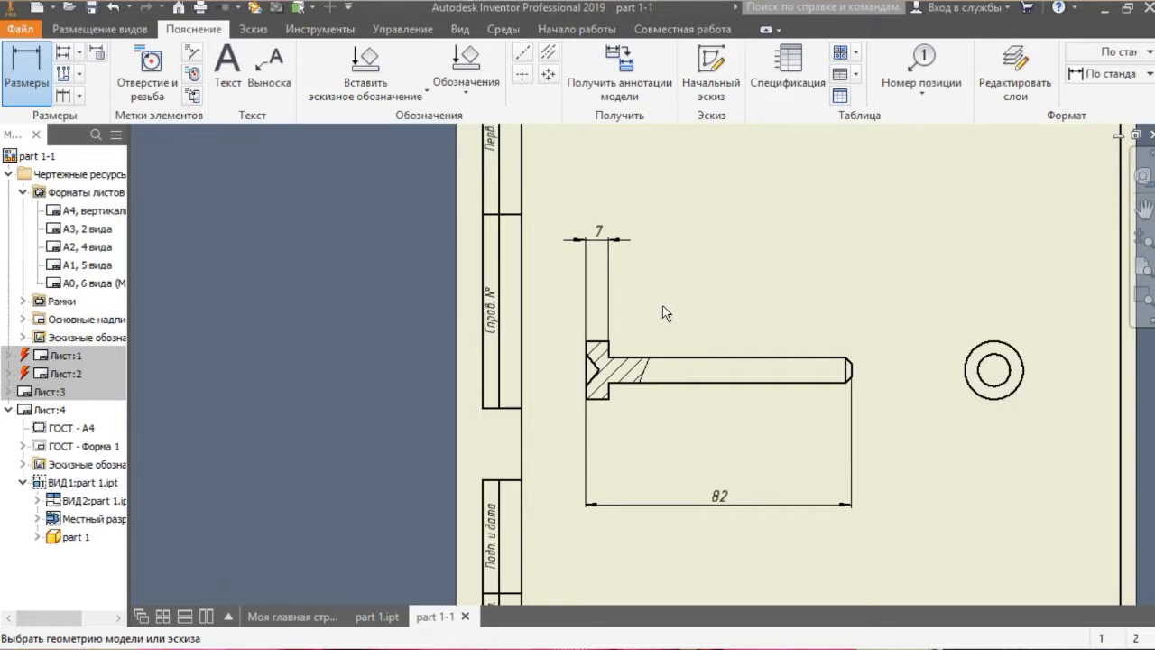
{"action": "left_click", "coordinate": [1023, 355]}
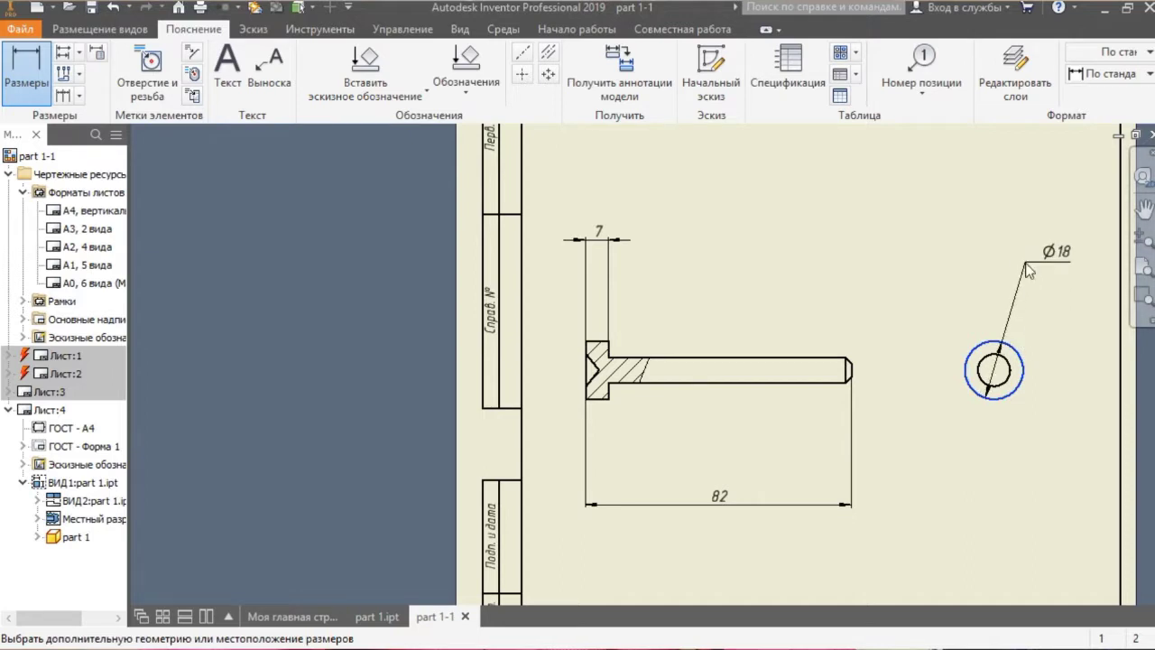
{"action": "left_click", "coordinate": [1018, 397]}
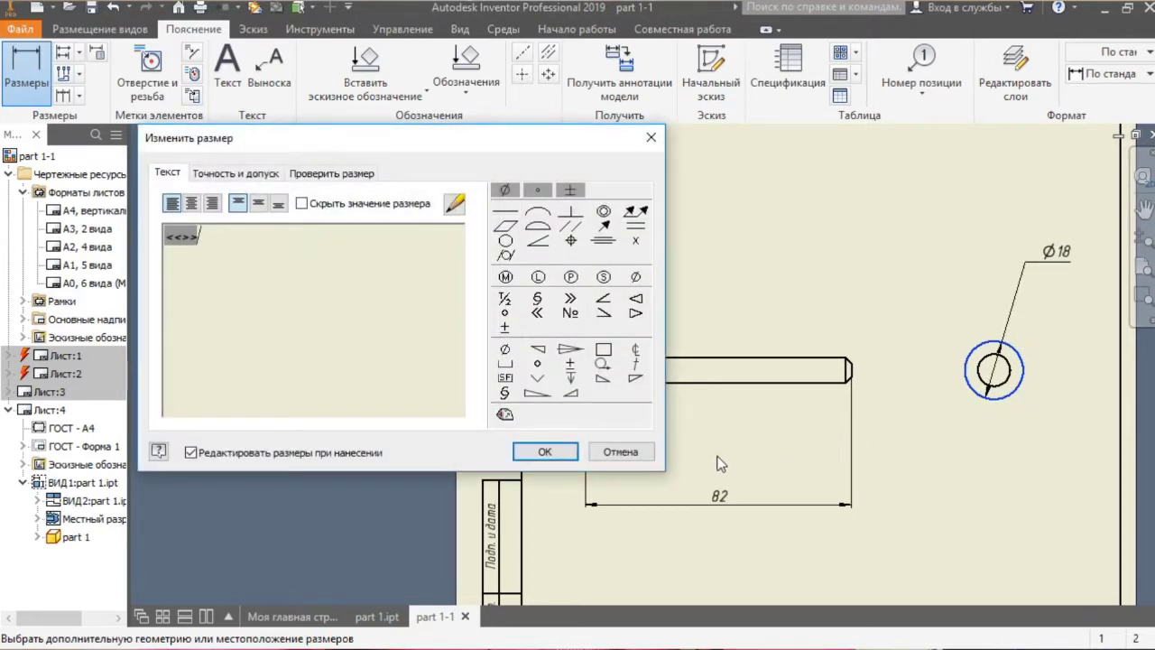
{"action": "left_click", "coordinate": [545, 451]}
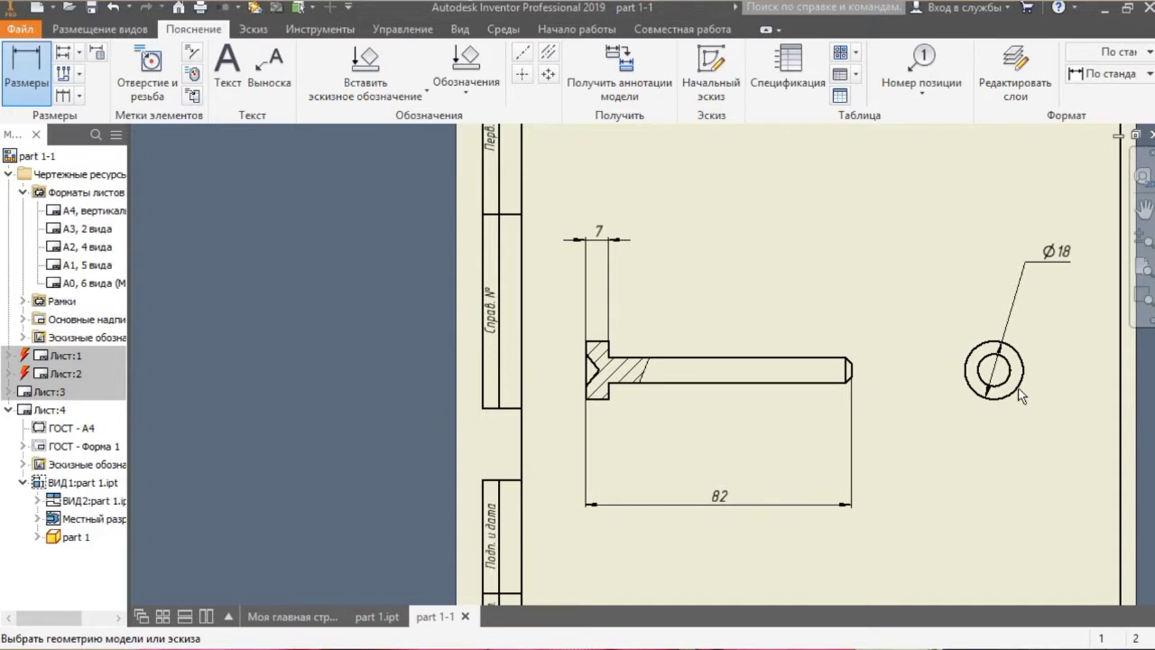
{"action": "left_click", "coordinate": [1011, 387]}
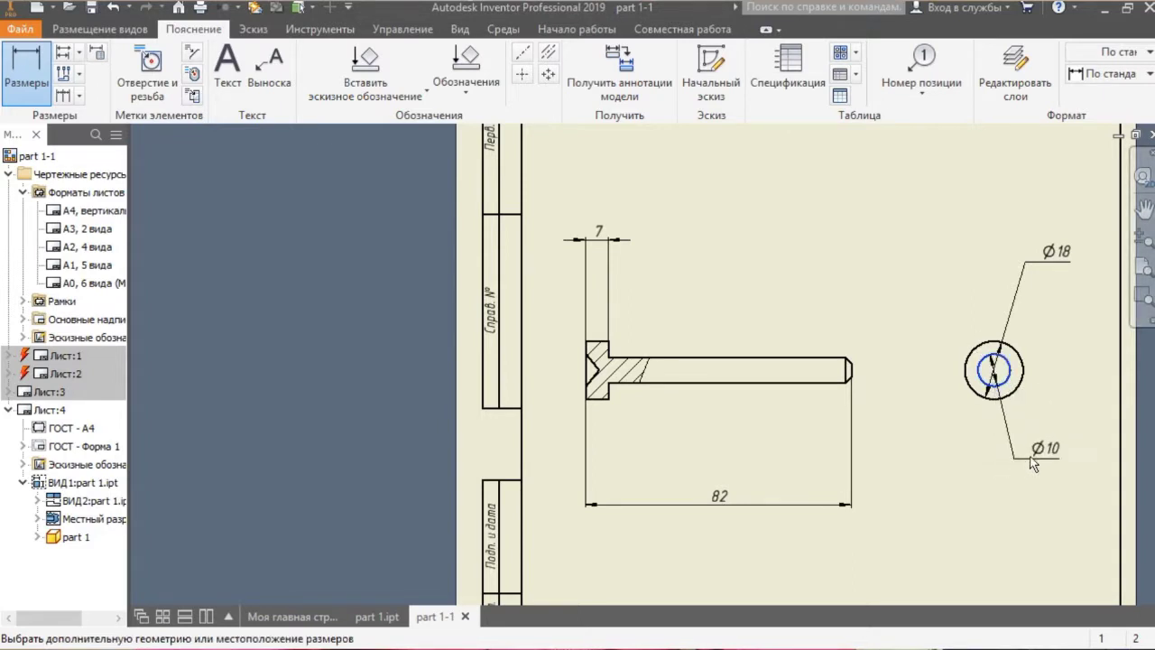
{"action": "left_click", "coordinate": [1039, 453]}
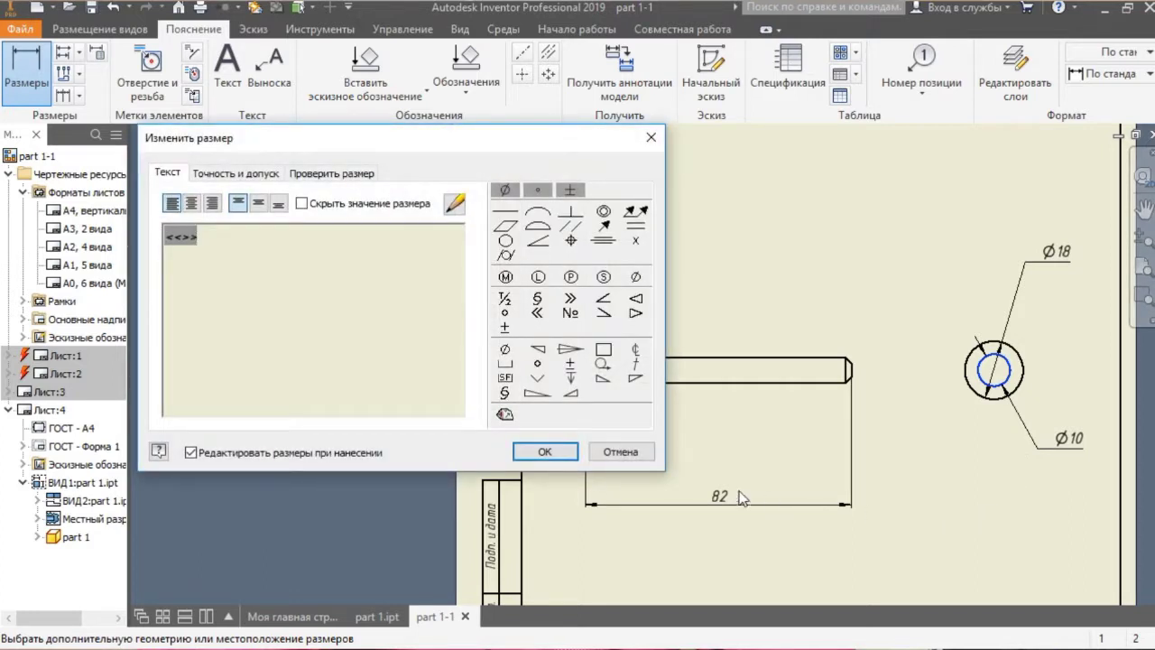
{"action": "left_click", "coordinate": [541, 446]}
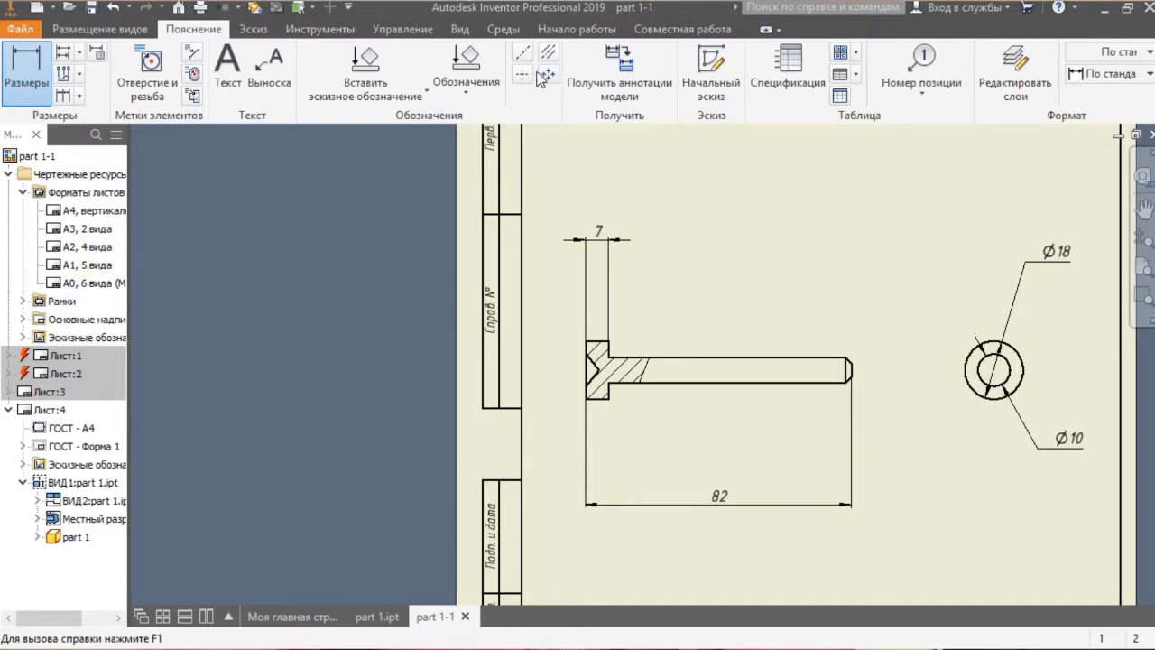
Place a centre mark at the common centre of the end view's circles
{"action": "scroll", "coordinate": [558, 169], "scroll_direction": "down", "scroll_amount": 4}
{"action": "scroll", "coordinate": [558, 169], "scroll_direction": "up", "scroll_amount": 3}
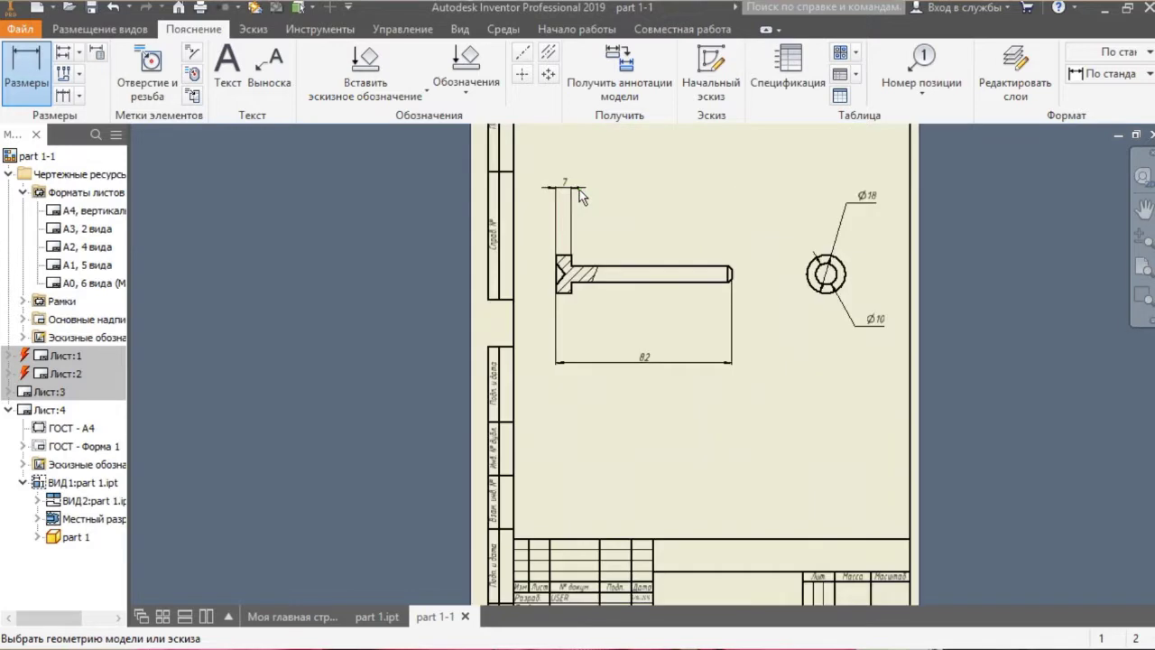
{"action": "left_click", "coordinate": [526, 56]}
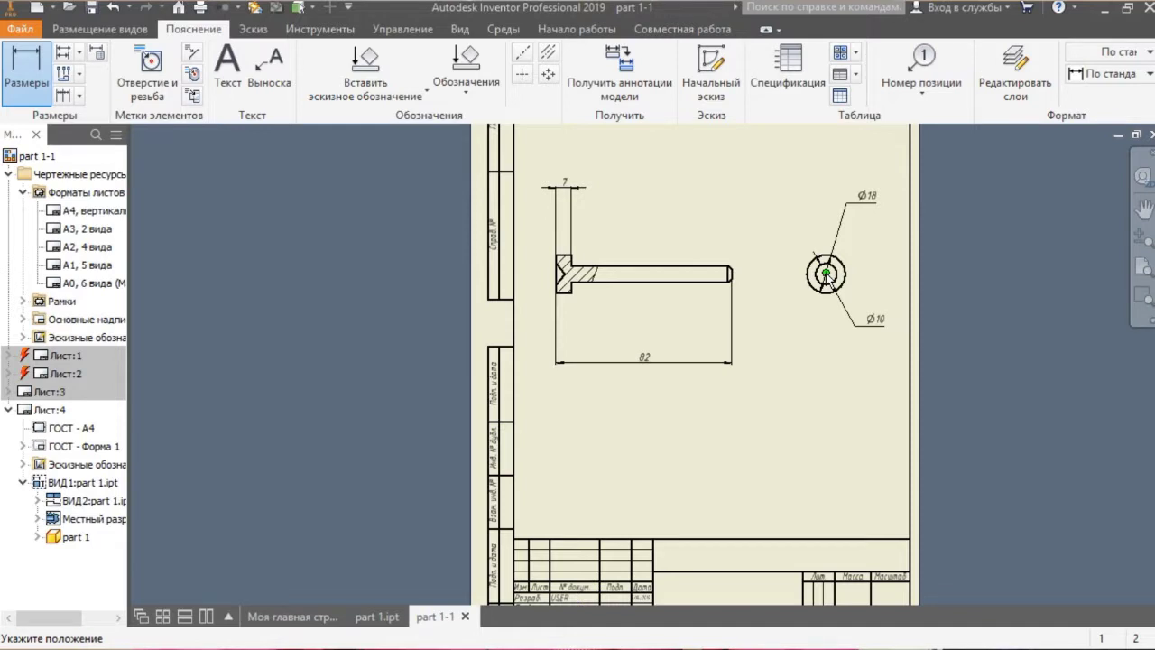
{"action": "scroll", "coordinate": [825, 273], "scroll_direction": "up", "scroll_amount": 4}
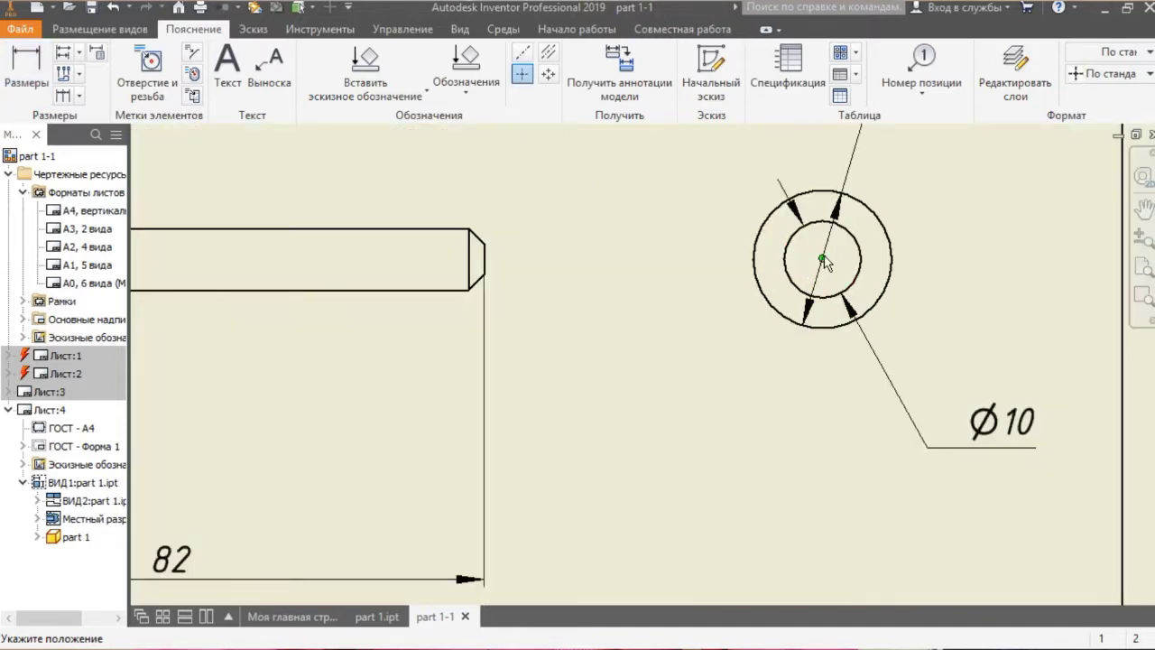
{"action": "left_click", "coordinate": [823, 260]}
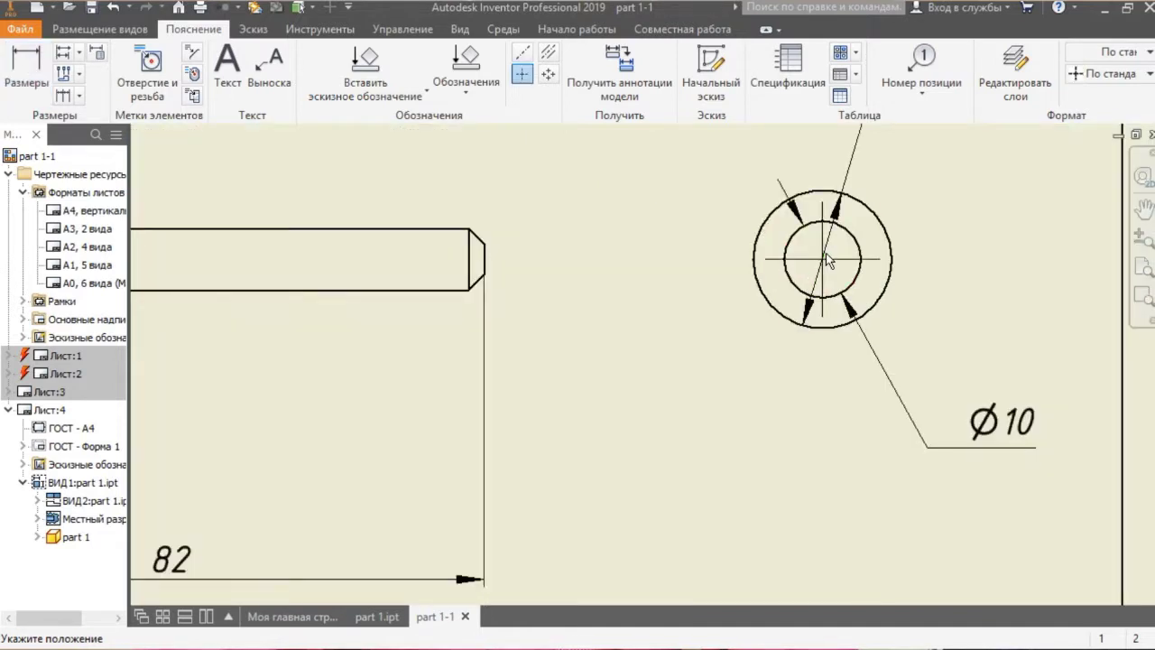
Extend all four ends of the end view's centre mark beyond the outer circle
{"action": "right_click", "coordinate": [875, 261]}
{"action": "left_click", "coordinate": [941, 254]}
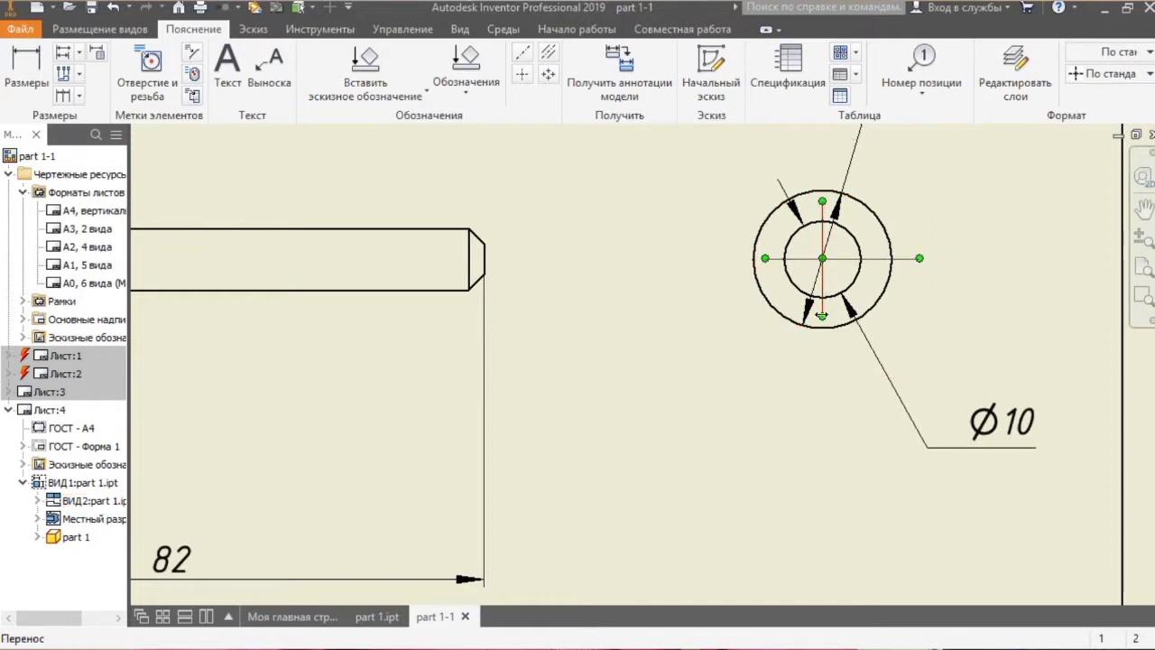
{"action": "left_click_drag", "start_coordinate": [822, 315], "coordinate": [821, 340]}
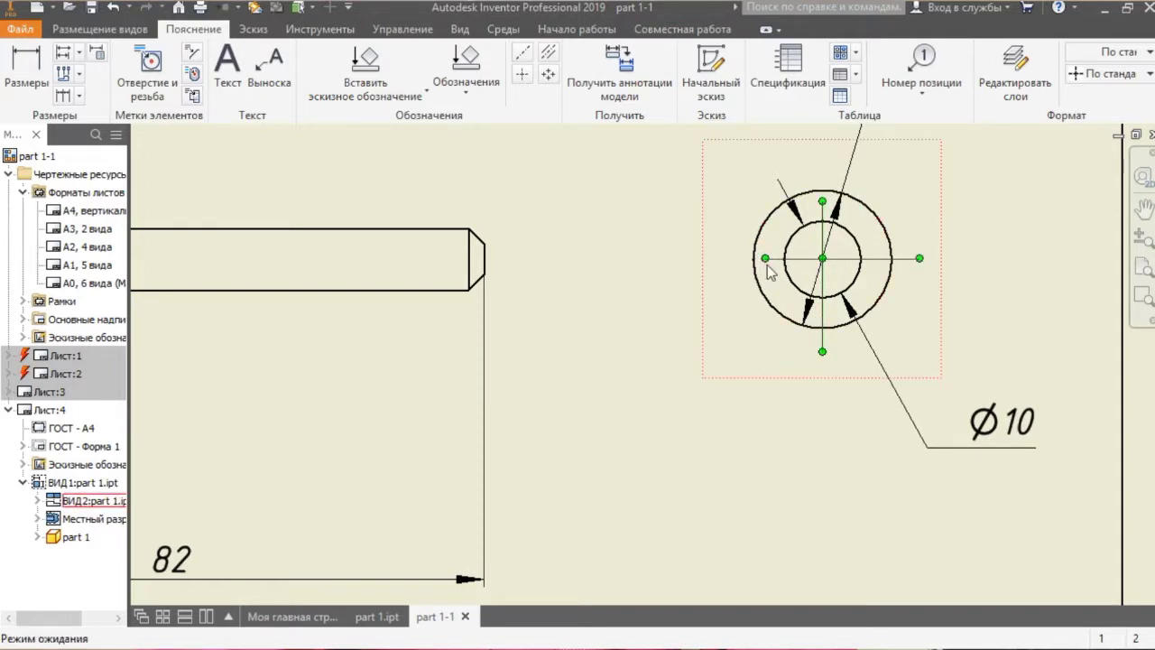
{"action": "left_click_drag", "start_coordinate": [763, 258], "coordinate": [739, 256]}
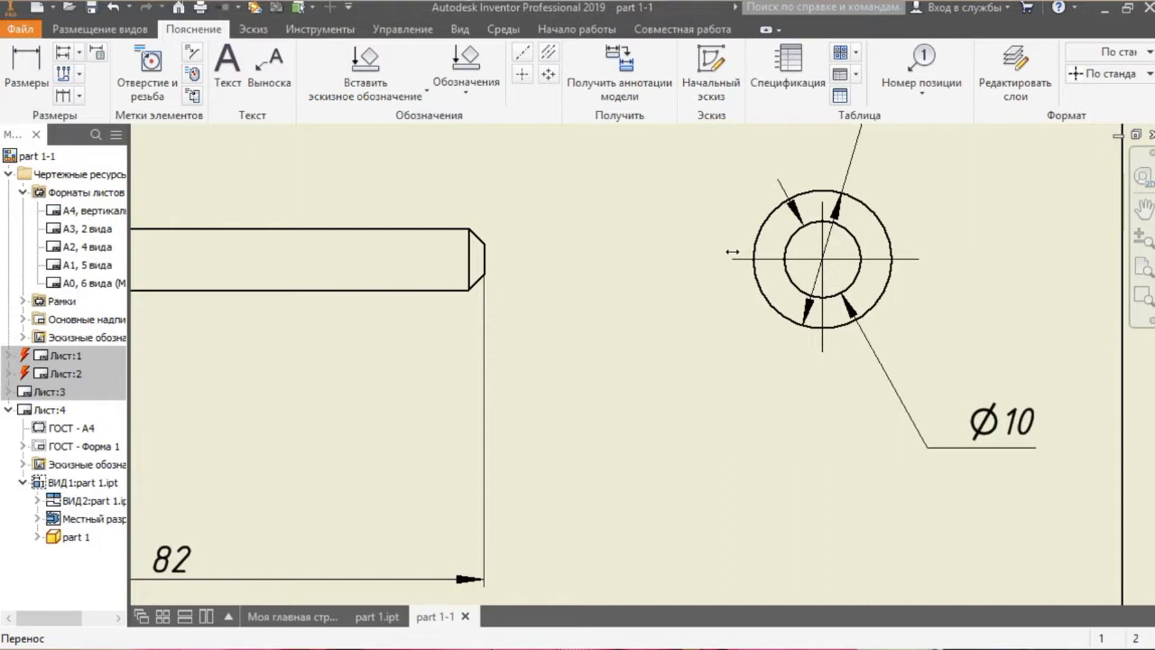
{"action": "left_click_drag", "start_coordinate": [823, 202], "coordinate": [820, 190]}
{"action": "left_click_drag", "start_coordinate": [820, 176], "coordinate": [820, 178]}
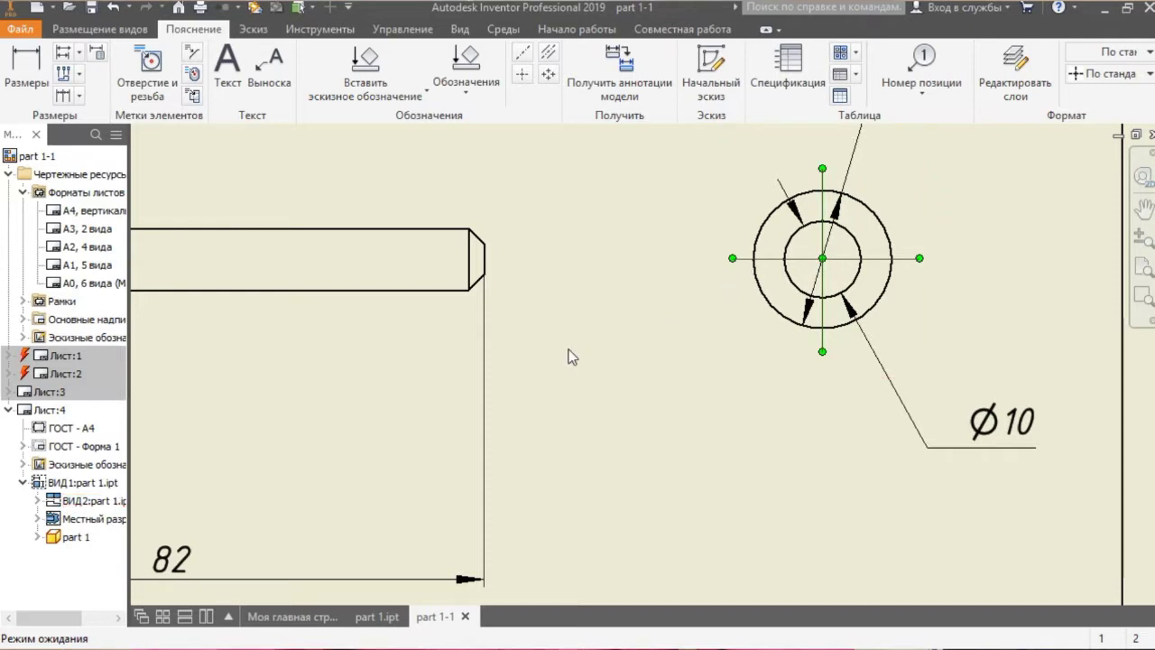
Draw a centreline along the stem's axis in the main view, from the head's end face to the rod's tip
{"action": "scroll", "coordinate": [567, 355], "scroll_direction": "down", "scroll_amount": 2}
{"action": "scroll", "coordinate": [567, 354], "scroll_direction": "down", "scroll_amount": 2}
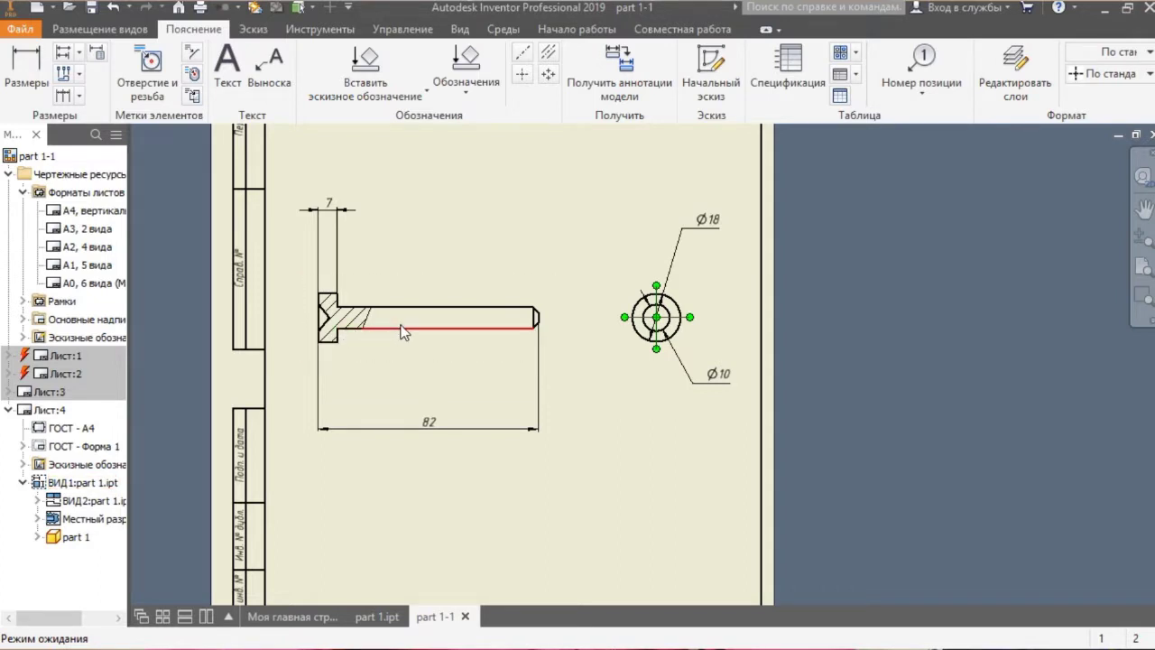
{"action": "left_click", "coordinate": [523, 55]}
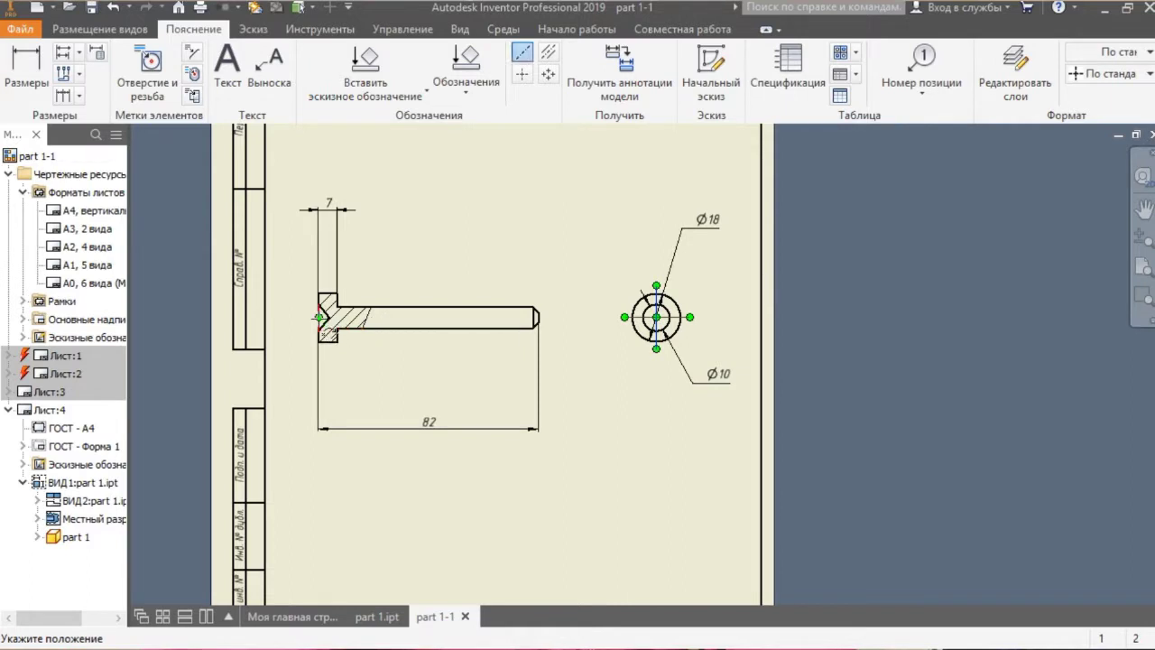
{"action": "left_click", "coordinate": [327, 317]}
{"action": "left_click", "coordinate": [537, 317]}
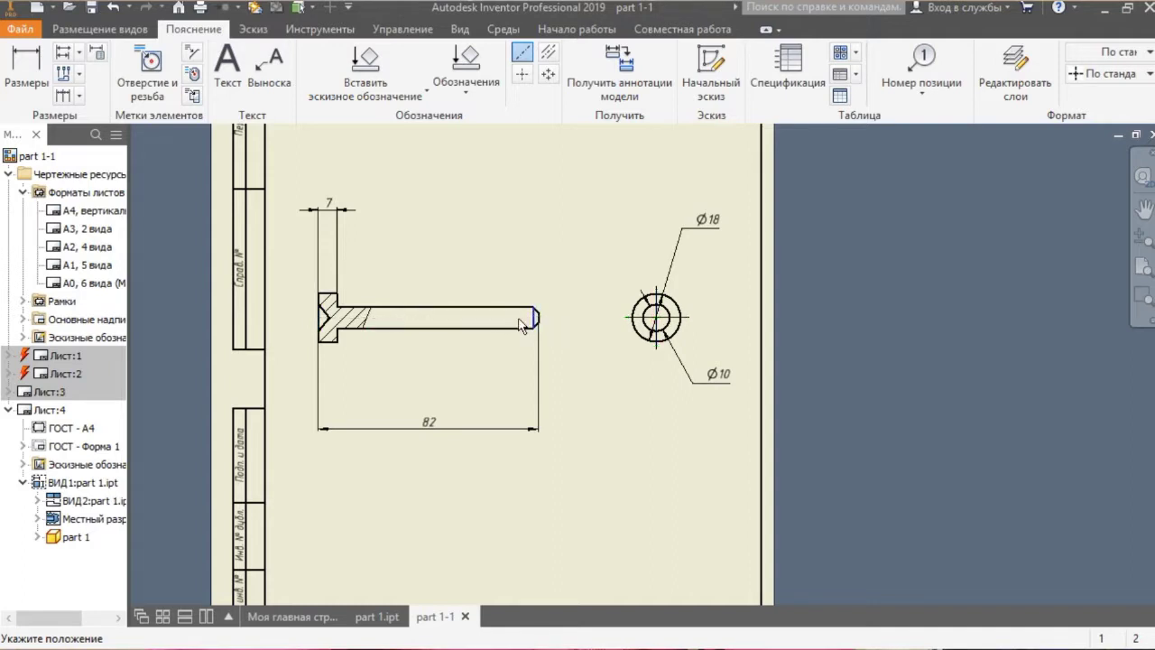
{"action": "left_click", "coordinate": [328, 317]}
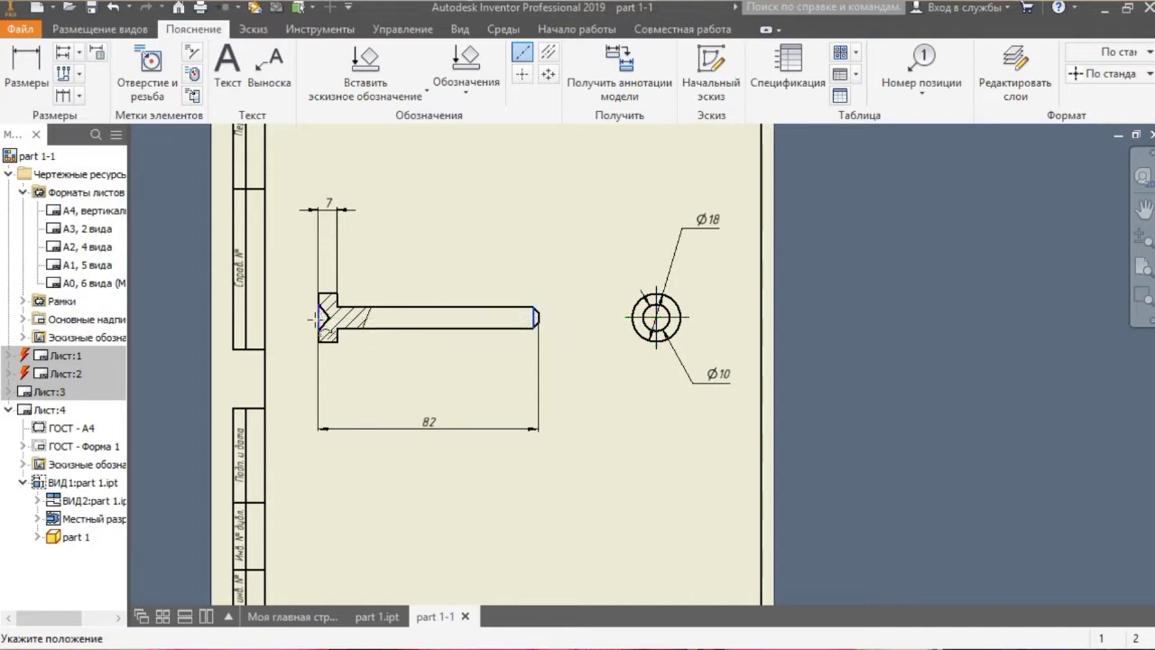
{"action": "left_click", "coordinate": [536, 317]}
{"action": "left_click", "coordinate": [535, 317]}
{"action": "scroll", "coordinate": [377, 341], "scroll_direction": "down", "scroll_amount": 3}
{"action": "scroll", "coordinate": [400, 361], "scroll_direction": "up", "scroll_amount": 3}
{"action": "key", "text": "Escape"}
Dimension the rod's length above the main view, from the head's shoulder to the rod's tip, keeping the default dimension text
{"action": "scroll", "coordinate": [399, 355], "scroll_direction": "up", "scroll_amount": 2}
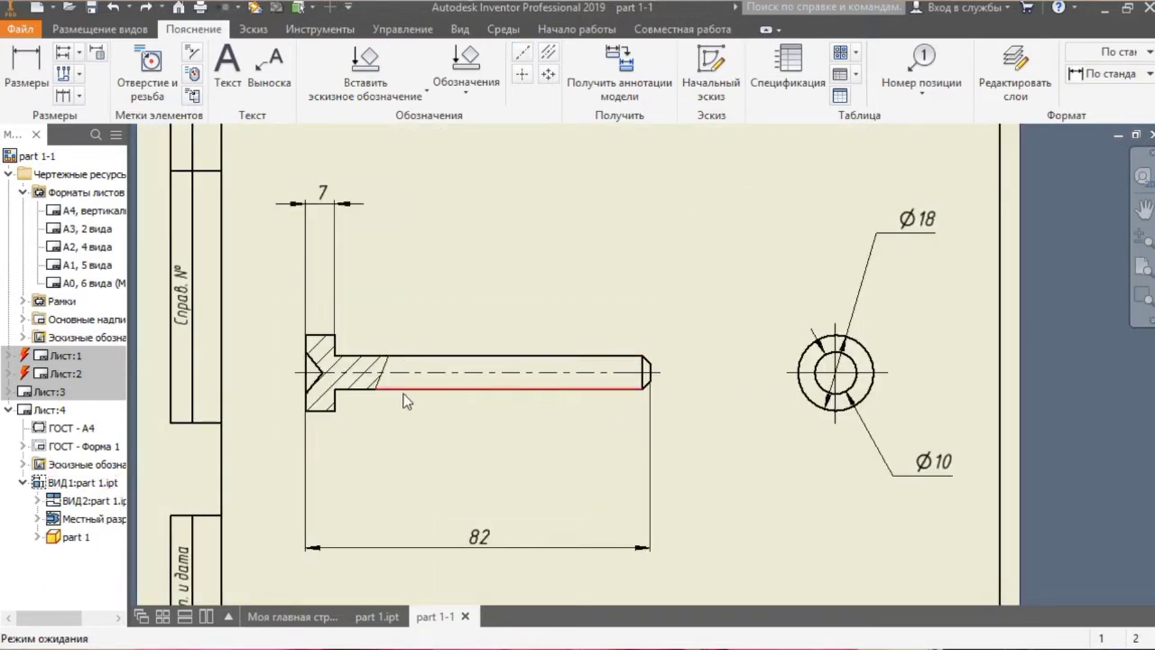
{"action": "left_click", "coordinate": [336, 404]}
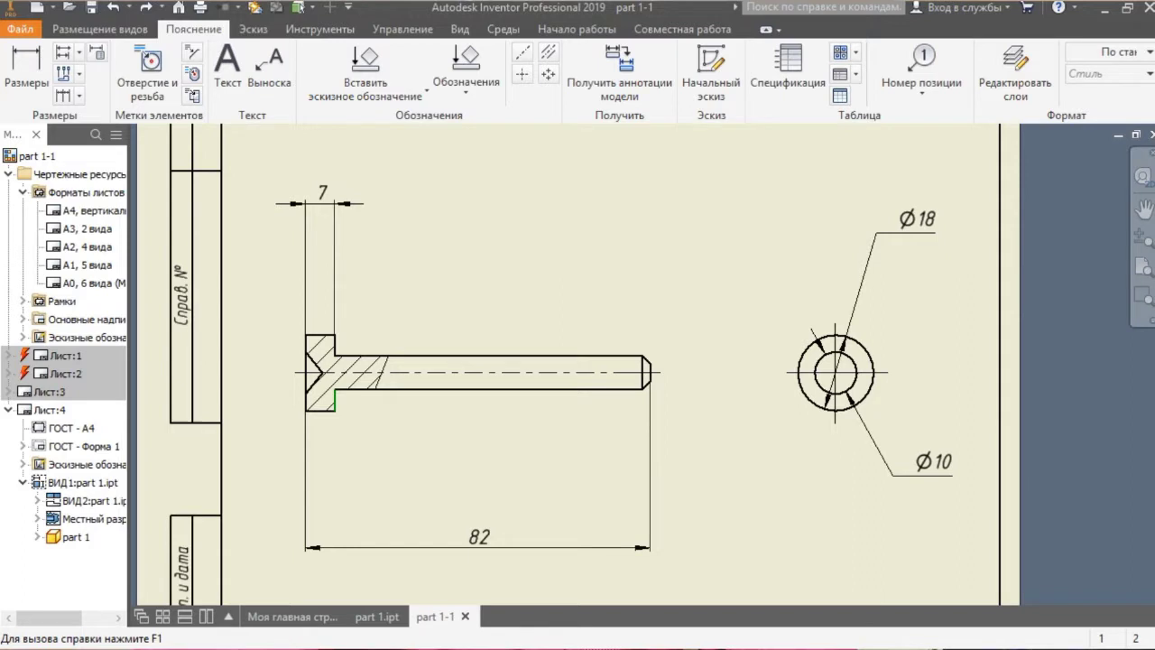
{"action": "left_click", "coordinate": [26, 74]}
{"action": "left_click", "coordinate": [336, 398]}
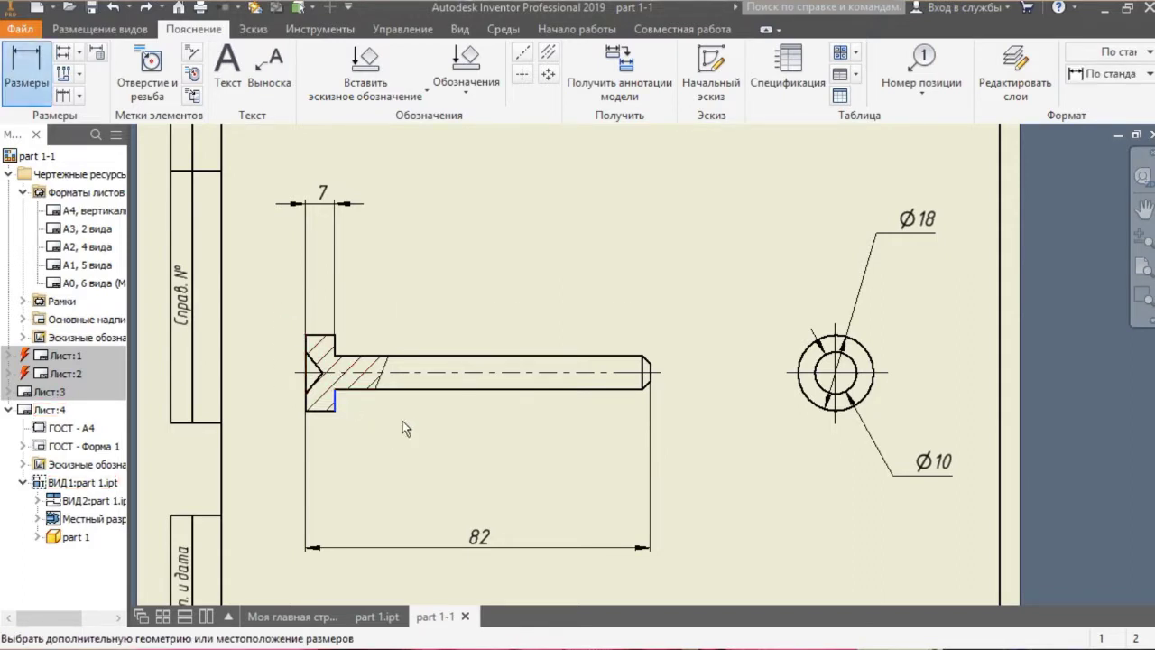
{"action": "left_click", "coordinate": [652, 372]}
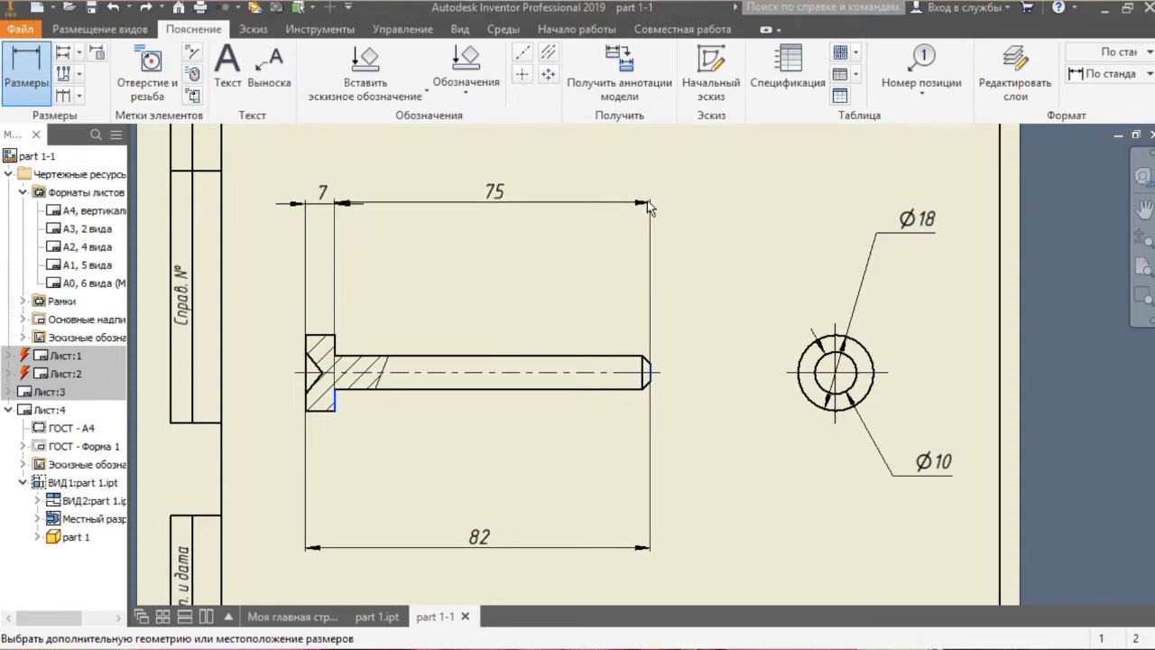
{"action": "left_click", "coordinate": [627, 250]}
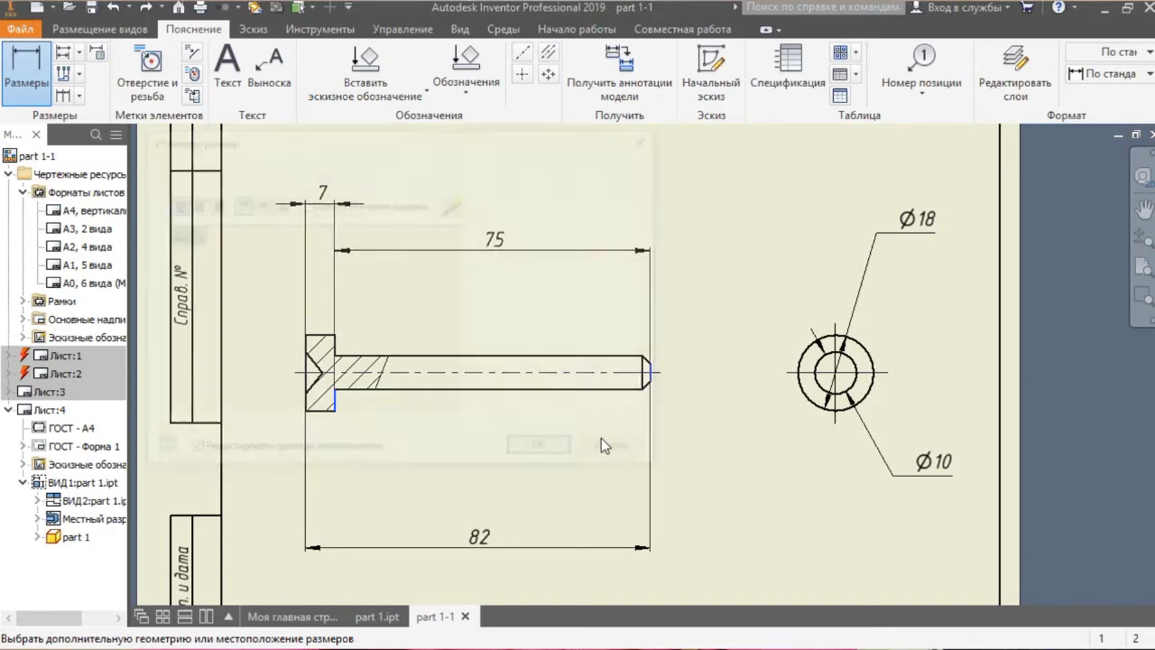
{"action": "left_click", "coordinate": [541, 445]}
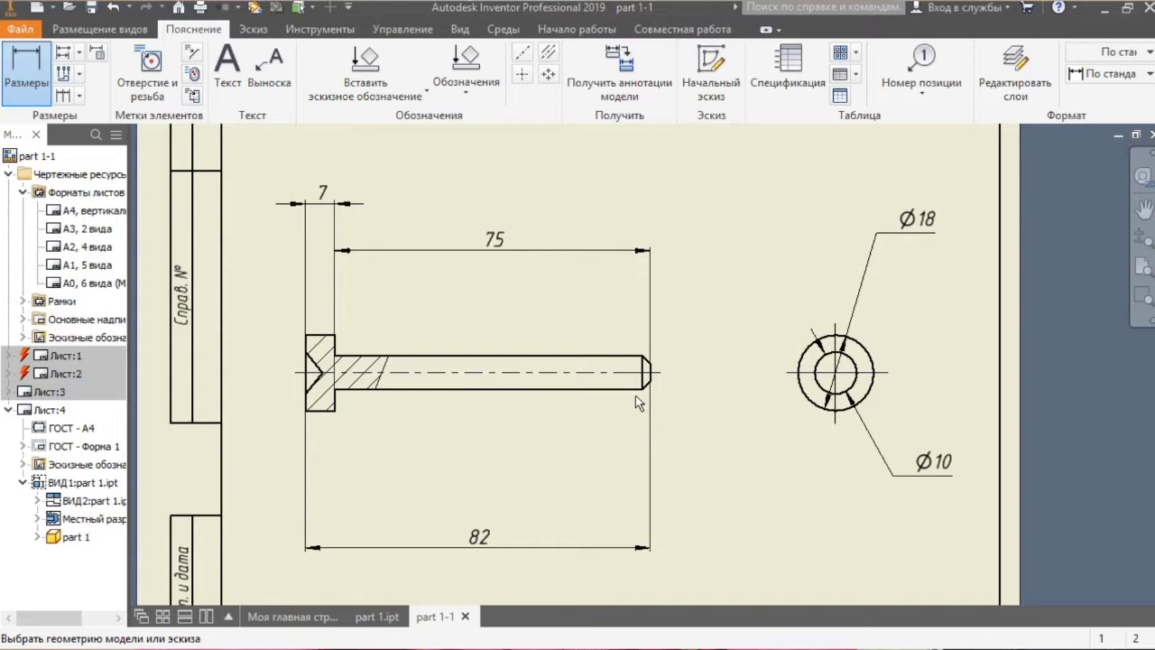
Dimension the rod's thickness between its two long edges, placing the dimension beyond the tip in the main view with the default text
{"action": "left_click", "coordinate": [632, 389]}
{"action": "left_click", "coordinate": [629, 354]}
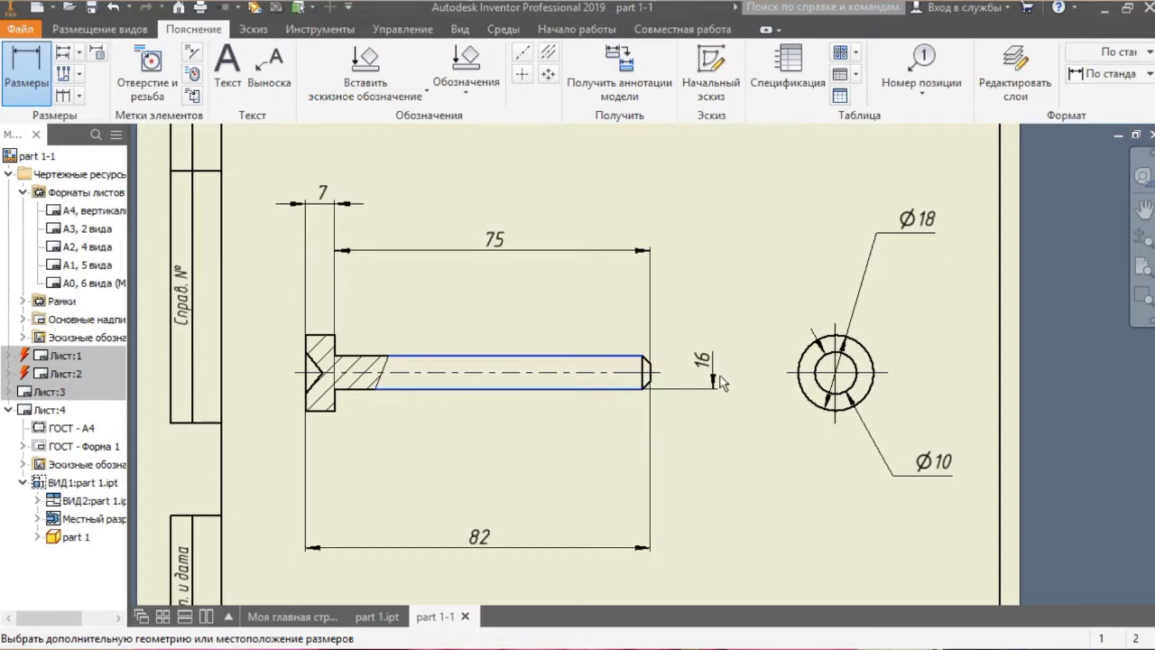
{"action": "left_click", "coordinate": [720, 383]}
{"action": "left_click", "coordinate": [545, 452]}
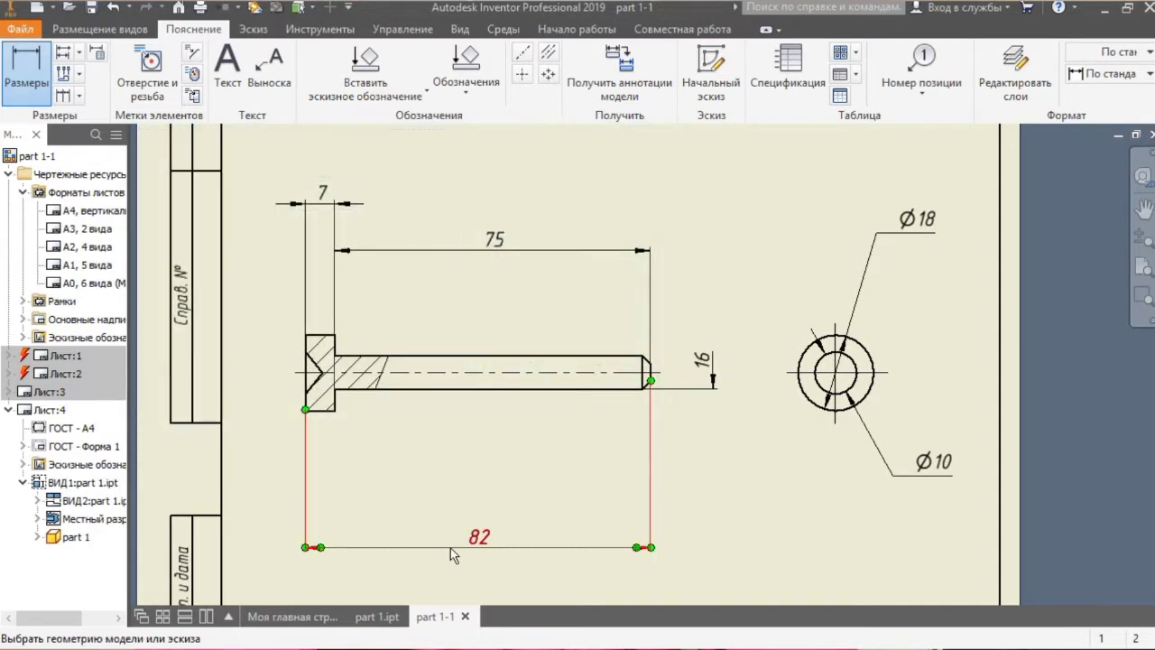
Place a linear dimension for the chamfer at the rod's tip, above the rod-length dimension in the main view
{"action": "scroll", "coordinate": [443, 553], "scroll_direction": "down", "scroll_amount": 2}
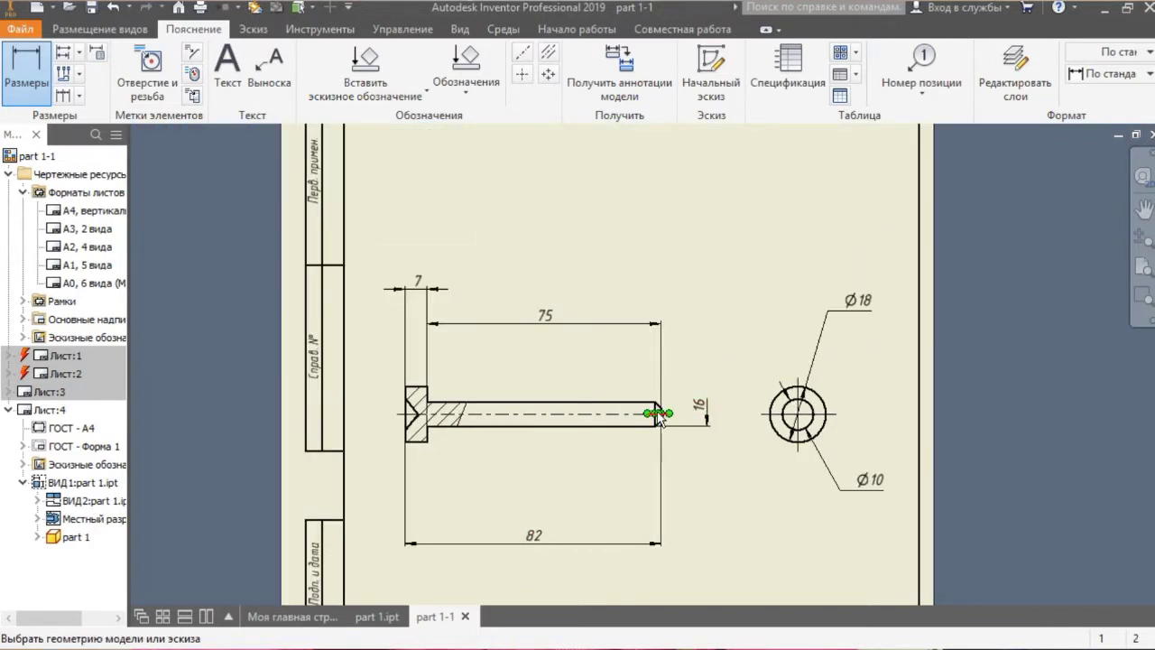
{"action": "left_click", "coordinate": [656, 406]}
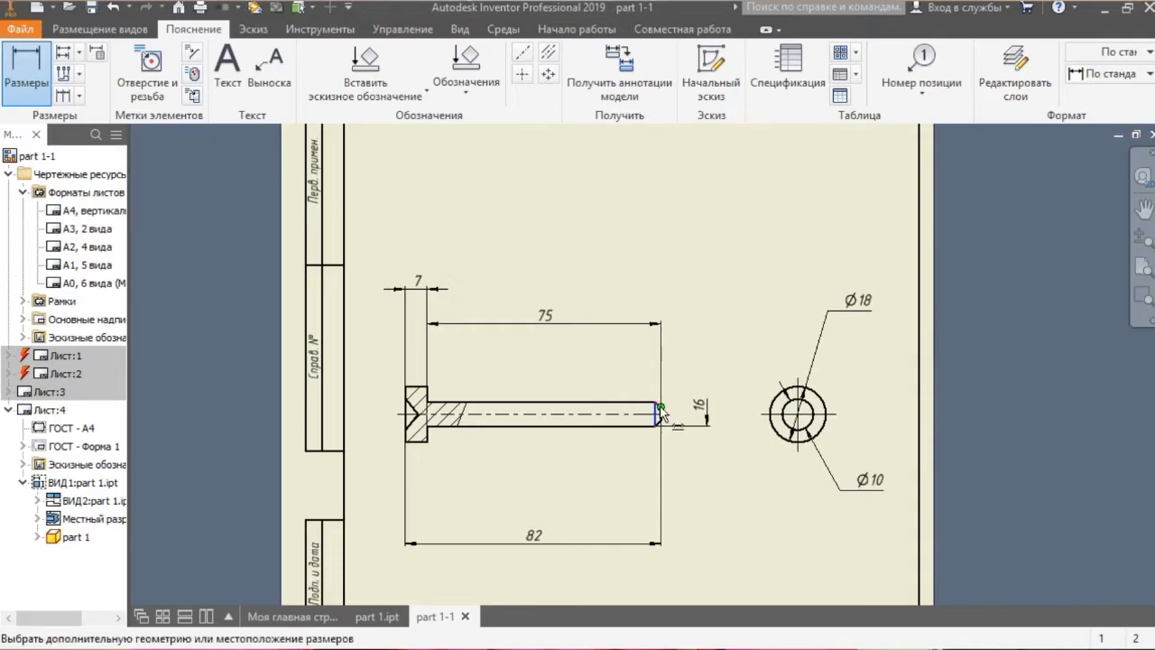
{"action": "scroll", "coordinate": [659, 408], "scroll_direction": "up", "scroll_amount": 2}
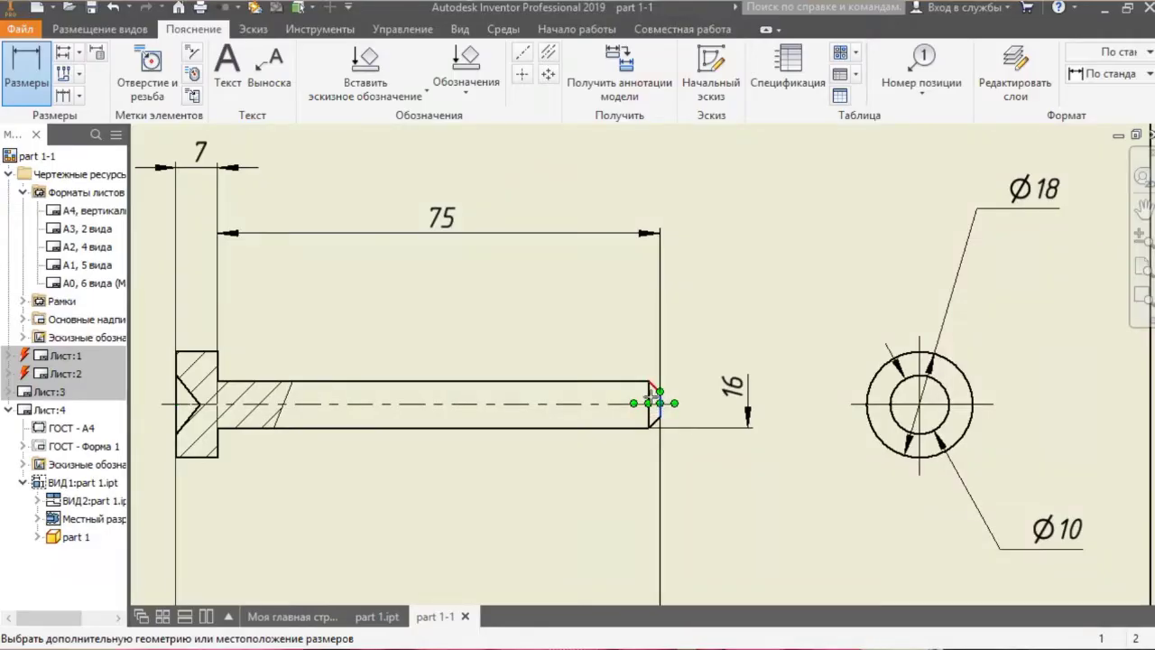
{"action": "left_click", "coordinate": [651, 393]}
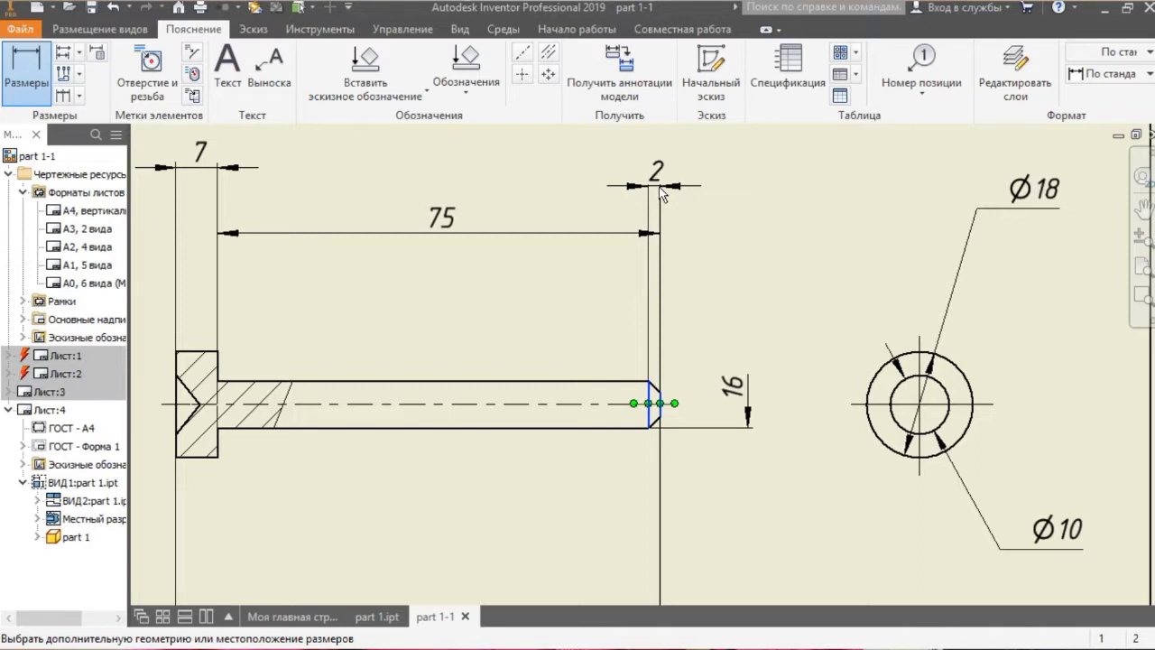
{"action": "left_click", "coordinate": [660, 190]}
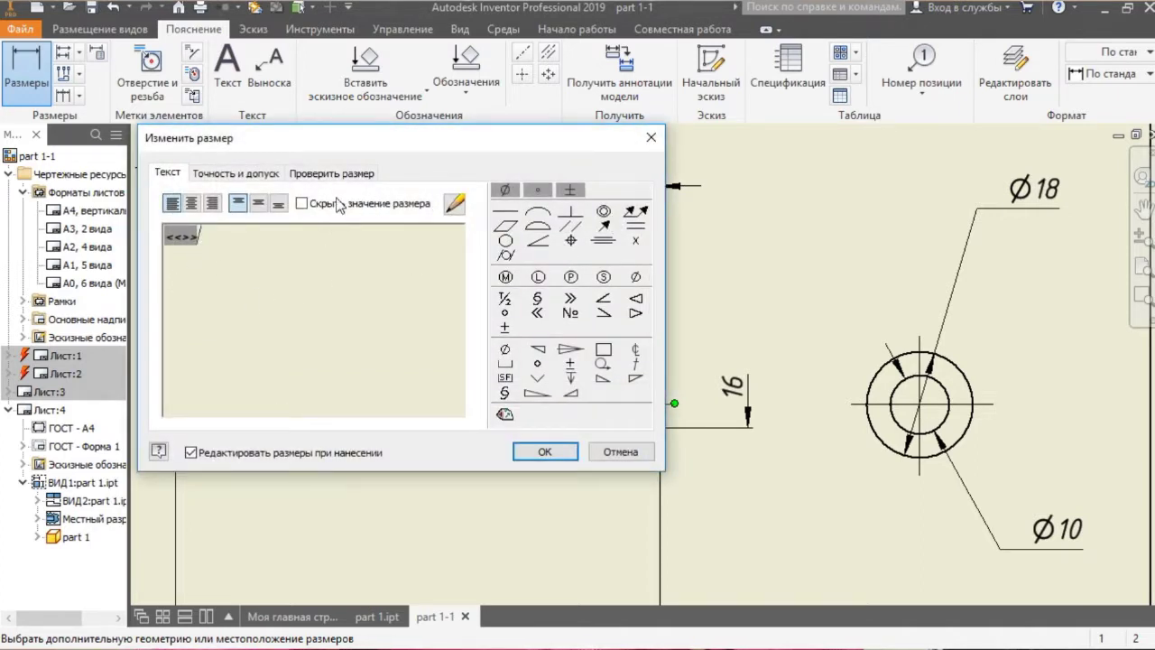
Hide the chamfer dimension's calculated value and replace its text with 2x45°
{"action": "key", "text": "Delete"}
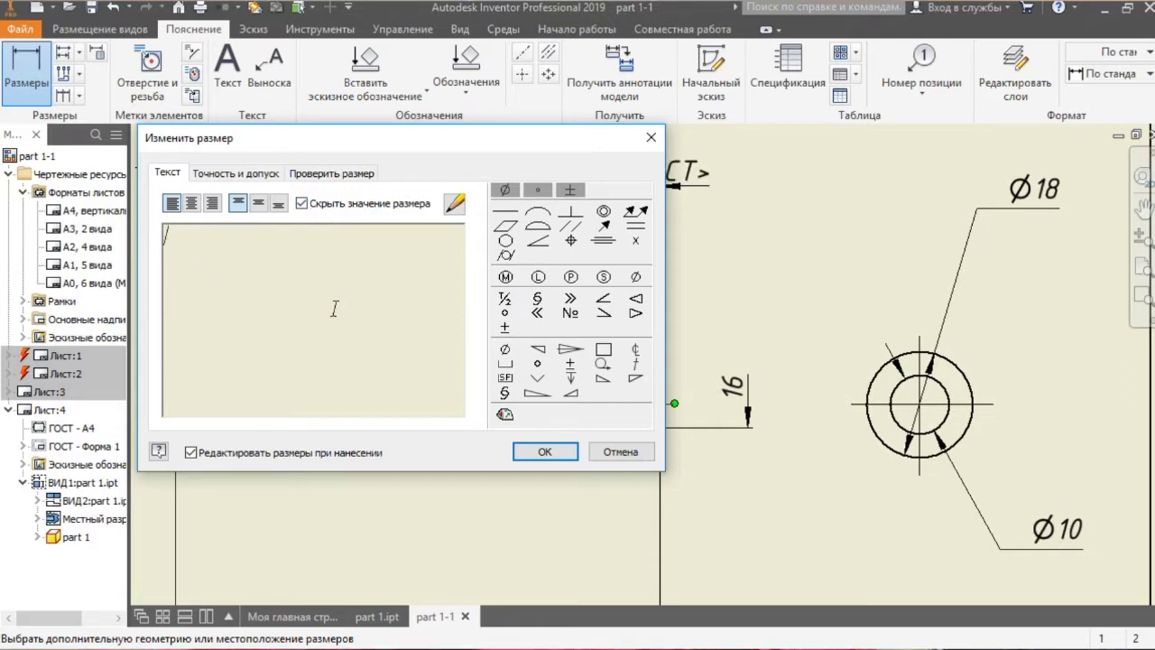
{"action": "type", "text": "2"}
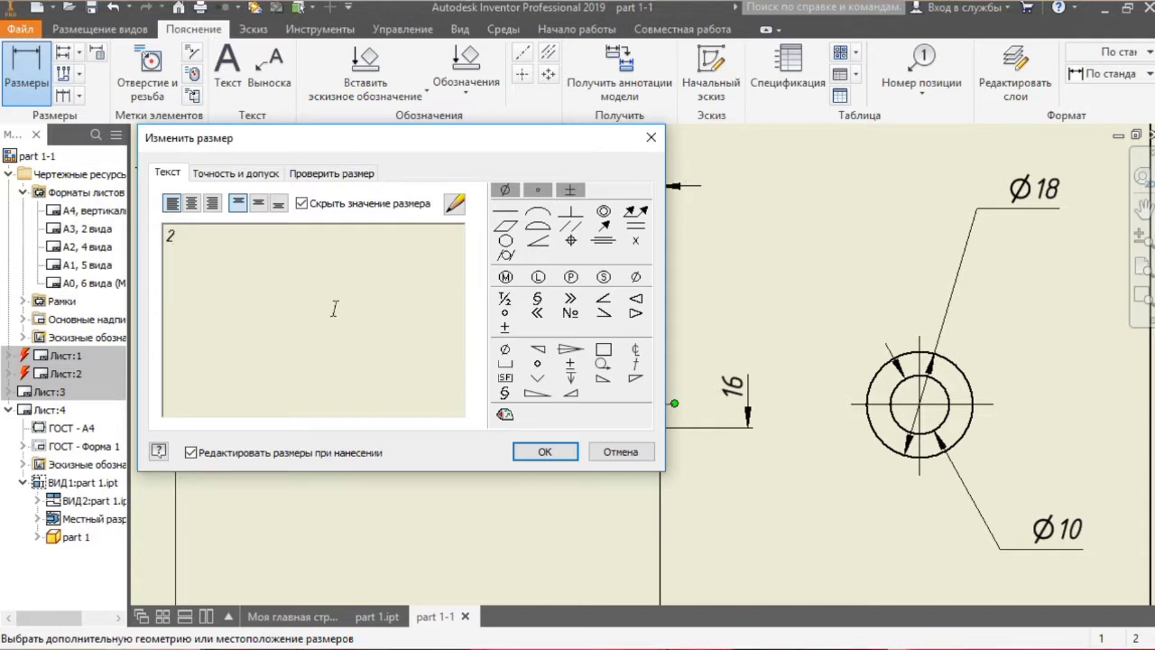
{"action": "type", "text": "x"}
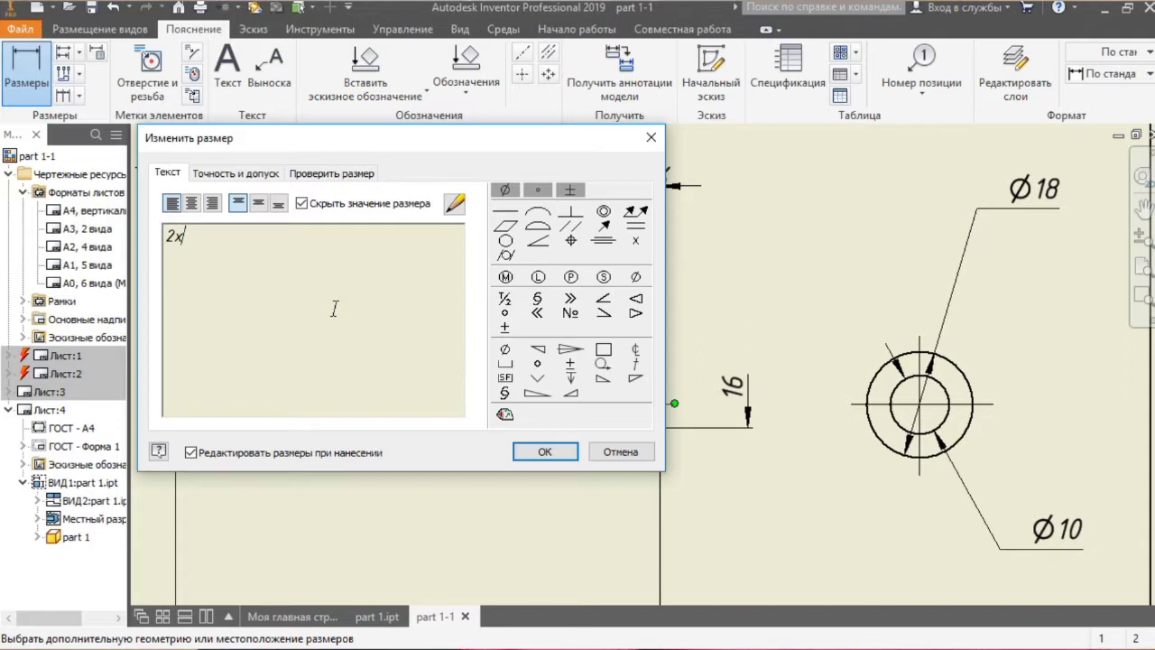
{"action": "type", "text": "45"}
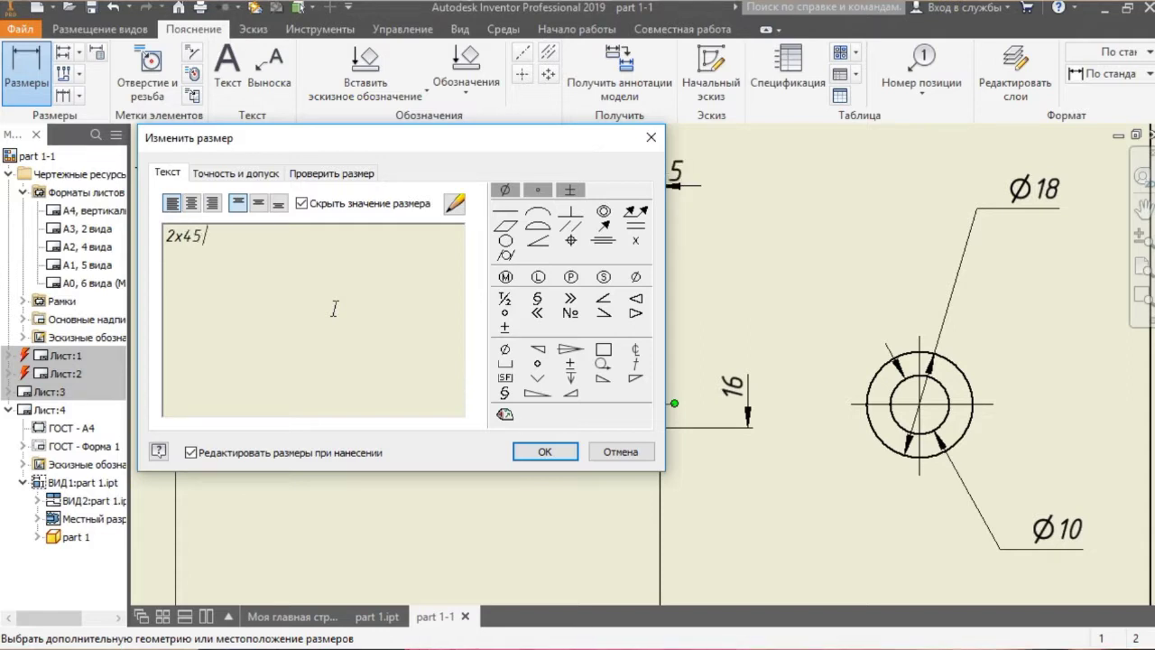
{"action": "left_click", "coordinate": [538, 363]}
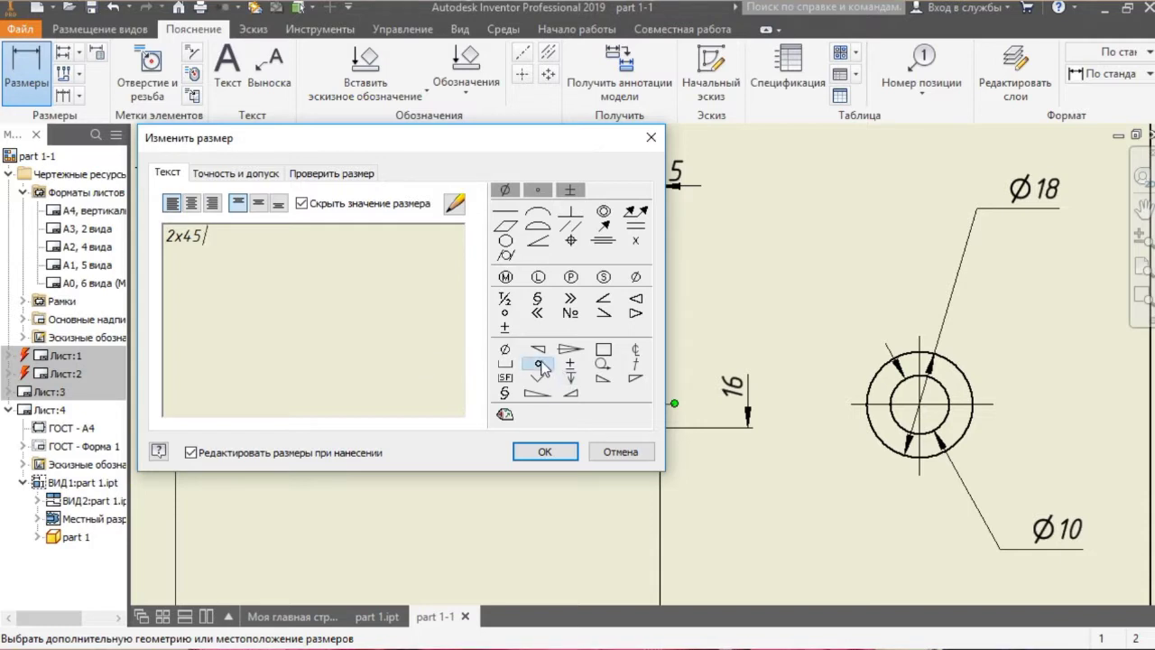
{"action": "left_click", "coordinate": [560, 452]}
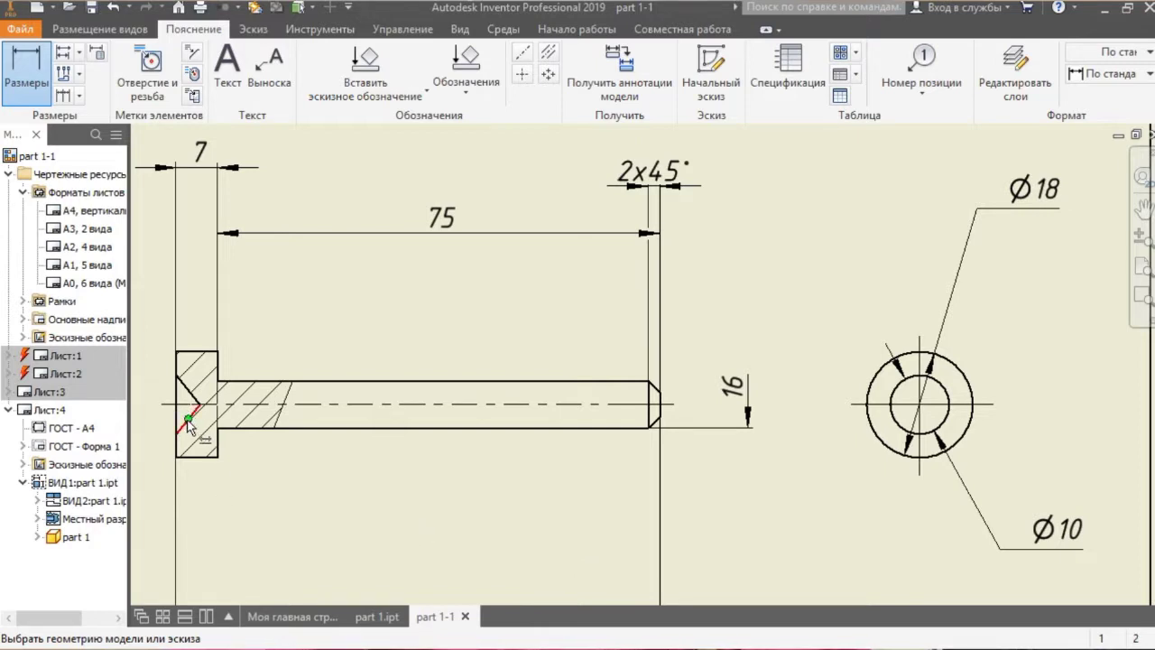
Sketch two lines from the head recess's lower corner, one about 7 mm up the end face and one to the recess's apex, and finish the sketch
{"action": "scroll", "coordinate": [187, 414], "scroll_direction": "up", "scroll_amount": 3}
{"action": "scroll", "coordinate": [188, 420], "scroll_direction": "down", "scroll_amount": 2}
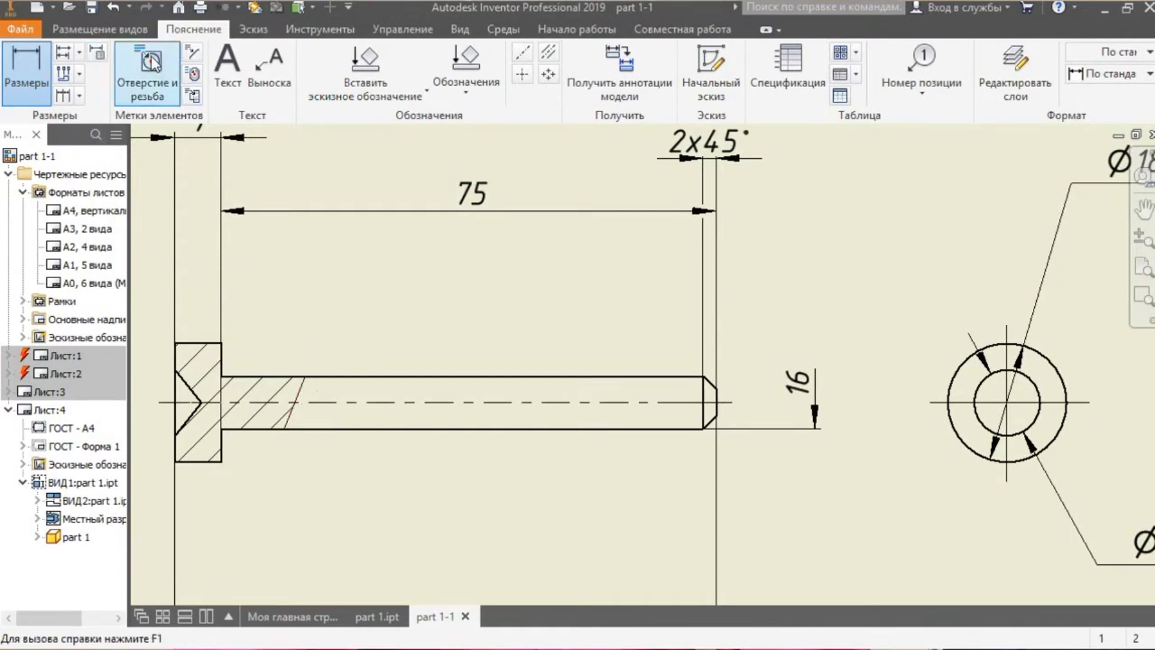
{"action": "left_click", "coordinate": [254, 29]}
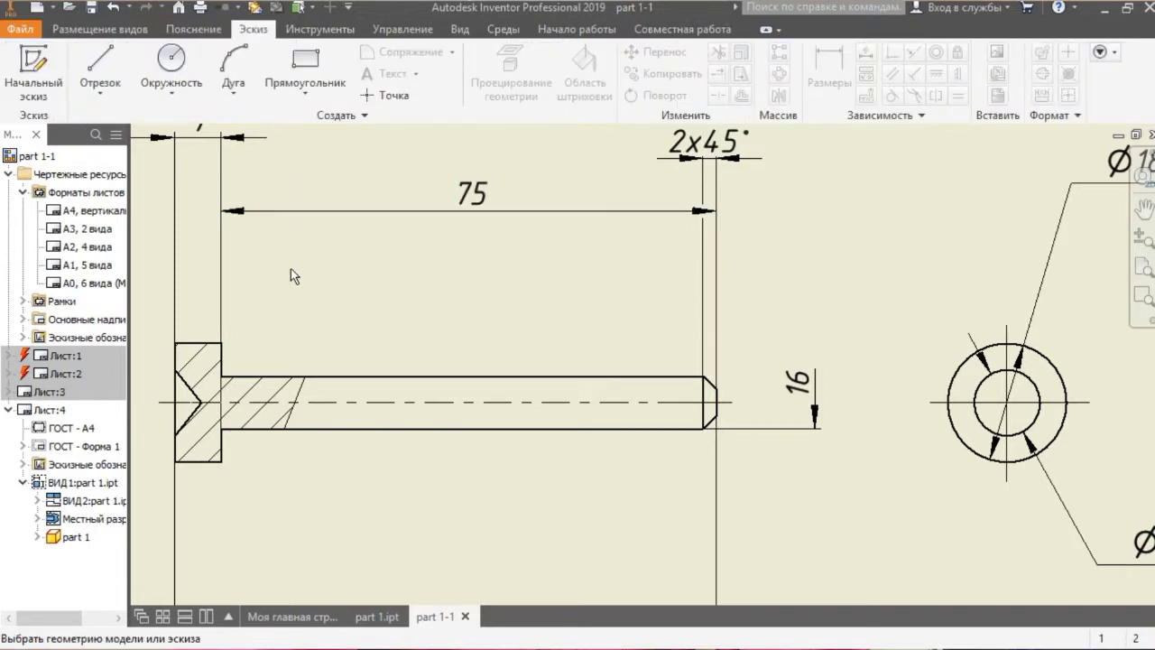
{"action": "left_click", "coordinate": [99, 65]}
{"action": "scroll", "coordinate": [290, 421], "scroll_direction": "down", "scroll_amount": 4}
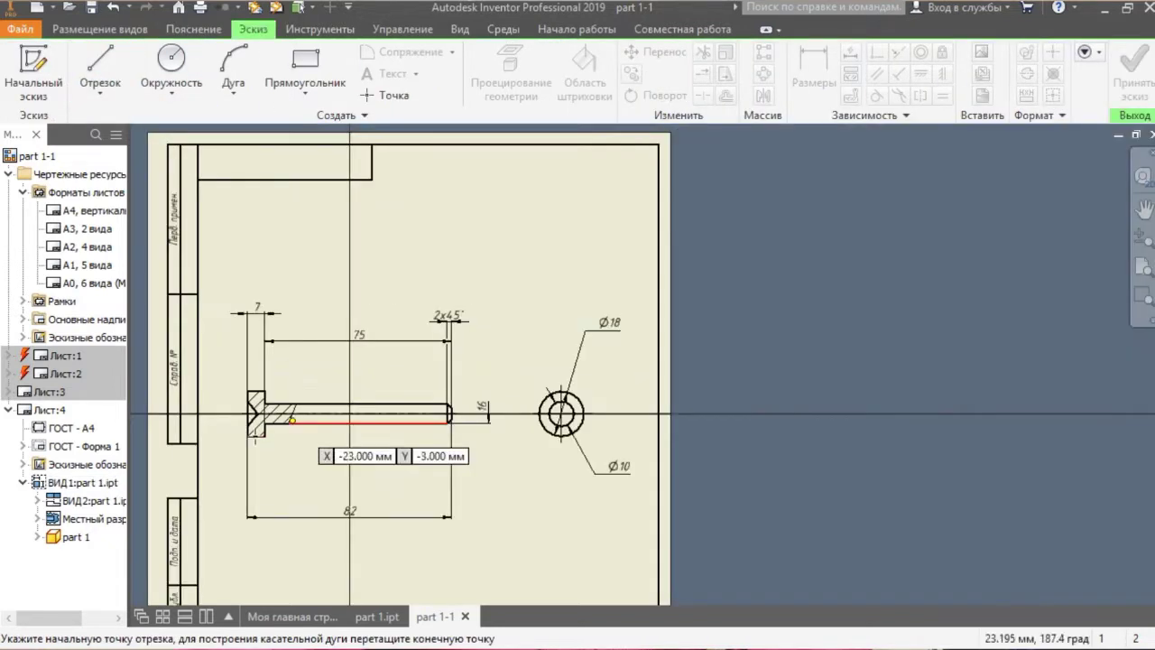
{"action": "scroll", "coordinate": [312, 433], "scroll_direction": "down", "scroll_amount": 2}
{"action": "scroll", "coordinate": [311, 433], "scroll_direction": "up", "scroll_amount": 6}
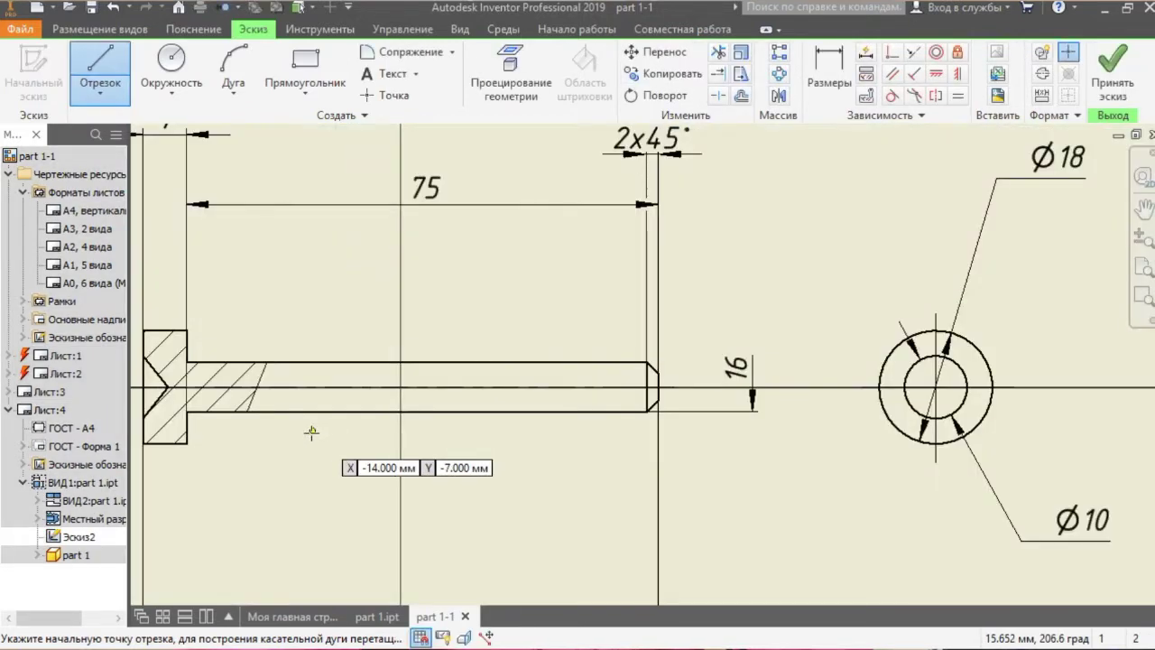
{"action": "scroll", "coordinate": [157, 424], "scroll_direction": "down", "scroll_amount": 5}
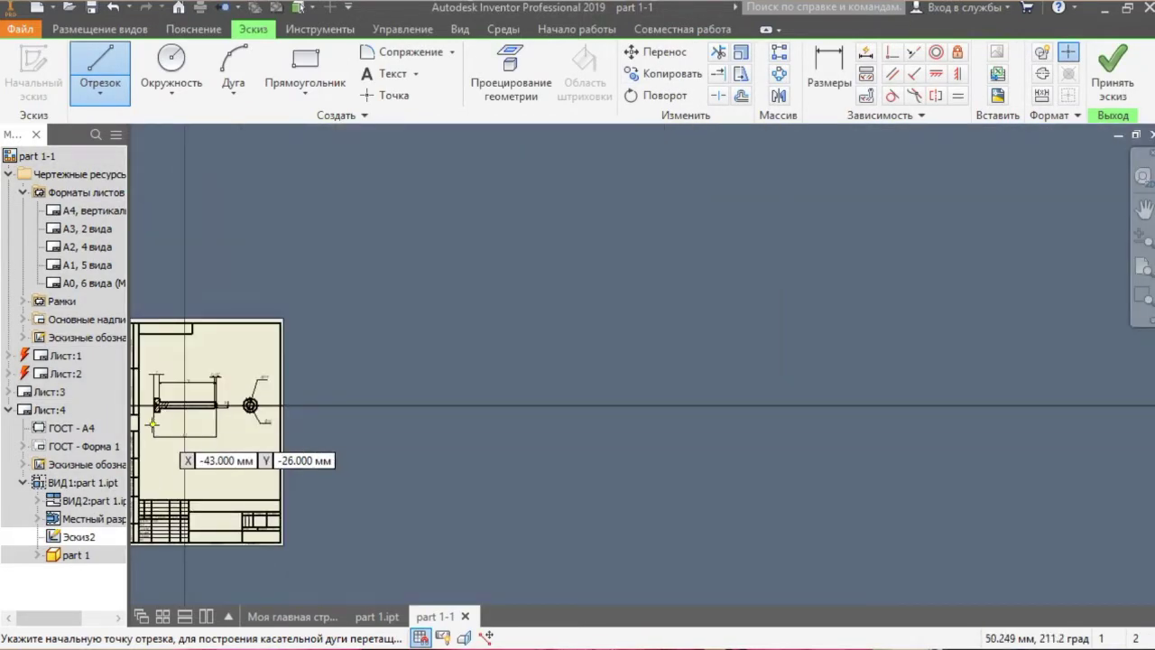
{"action": "scroll", "coordinate": [153, 422], "scroll_direction": "up", "scroll_amount": 3}
{"action": "scroll", "coordinate": [152, 420], "scroll_direction": "up", "scroll_amount": 10}
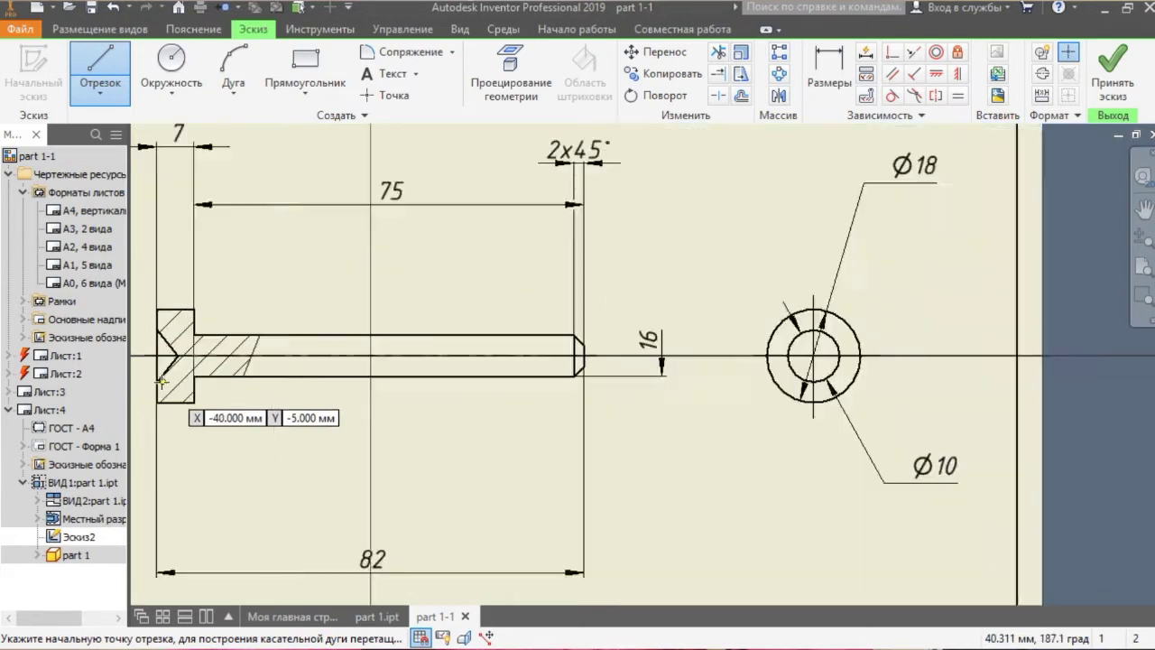
{"action": "left_click", "coordinate": [152, 362]}
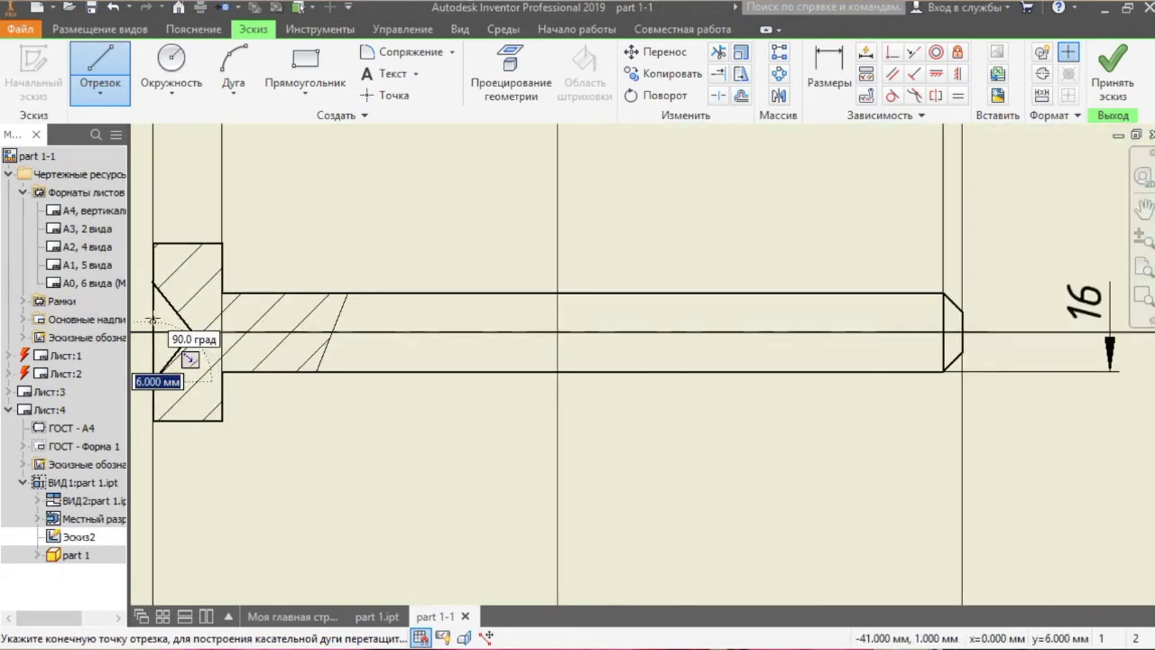
{"action": "double_click", "coordinate": [154, 380]}
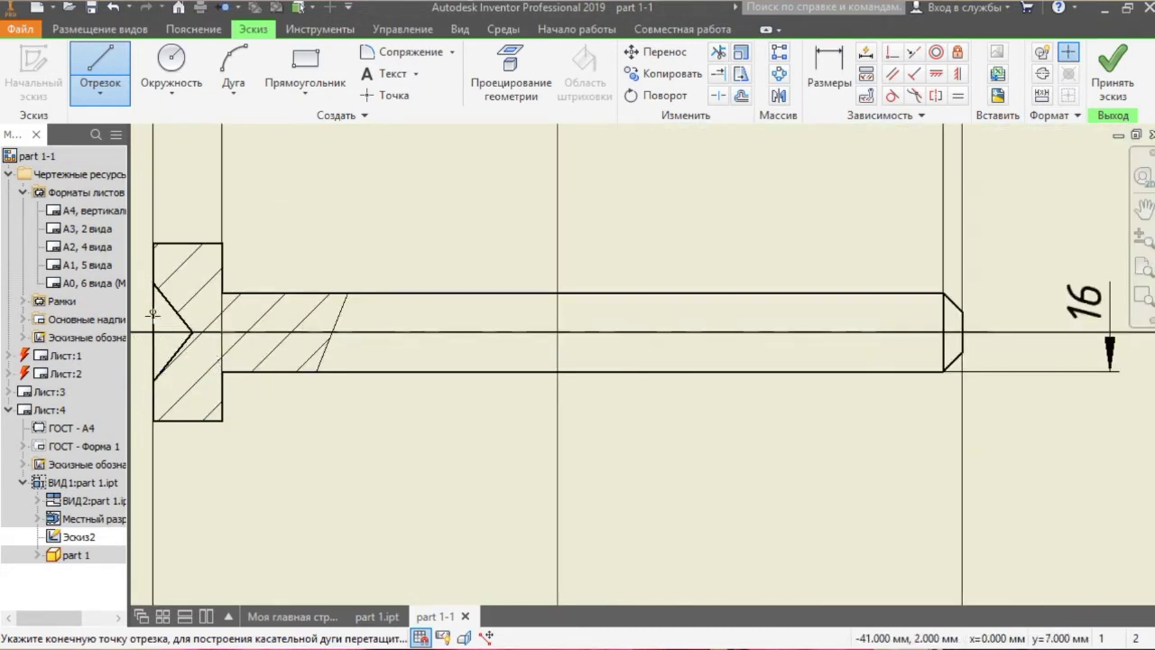
{"action": "left_click", "coordinate": [154, 380]}
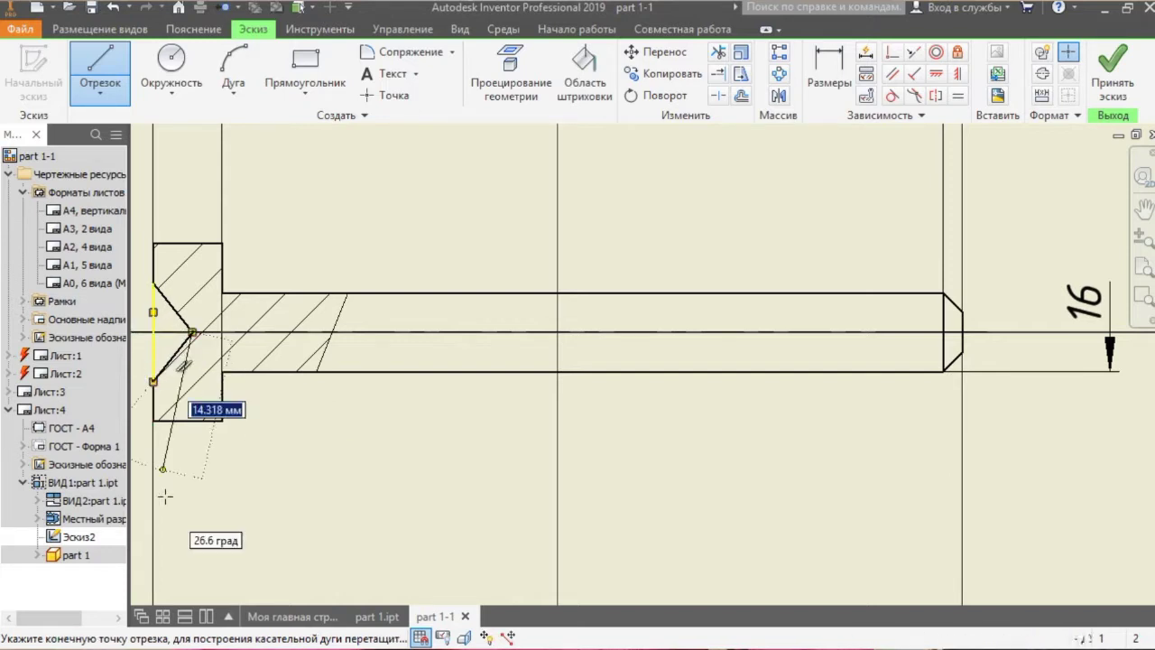
{"action": "left_click", "coordinate": [192, 332]}
{"action": "left_click", "coordinate": [1100, 74]}
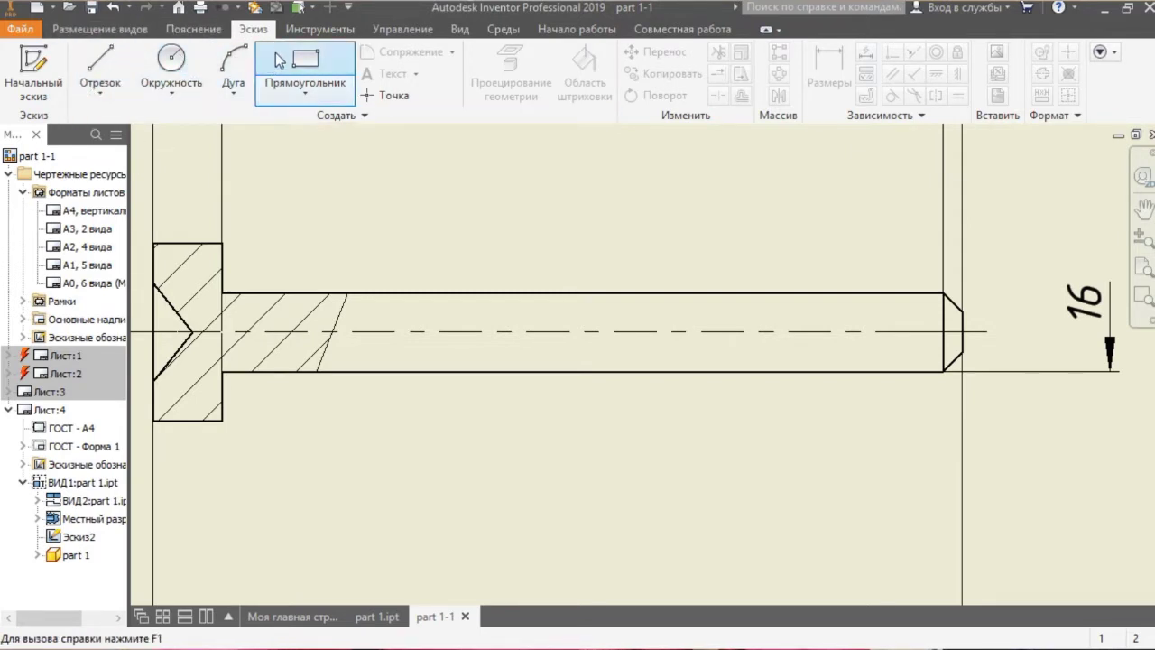
Dimension the angle between the two sketched recess lines, placing it above the stem's head with the default text
{"action": "left_click", "coordinate": [191, 30]}
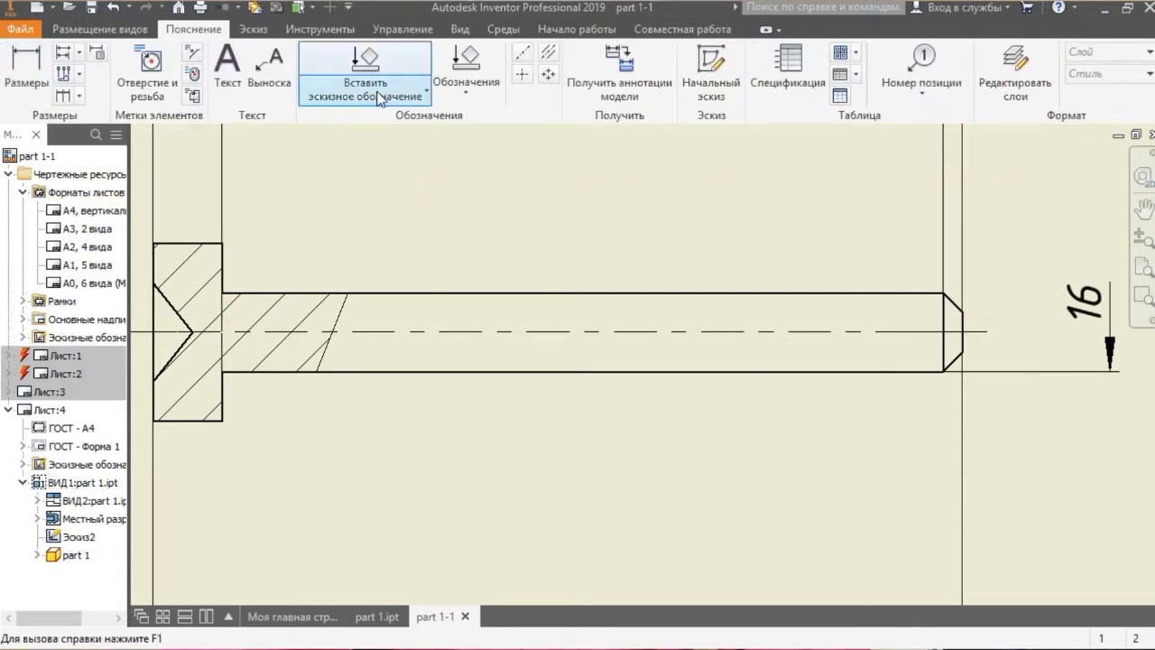
{"action": "key", "text": "d"}
{"action": "left_click", "coordinate": [171, 367]}
{"action": "scroll", "coordinate": [172, 367], "scroll_direction": "up", "scroll_amount": 2}
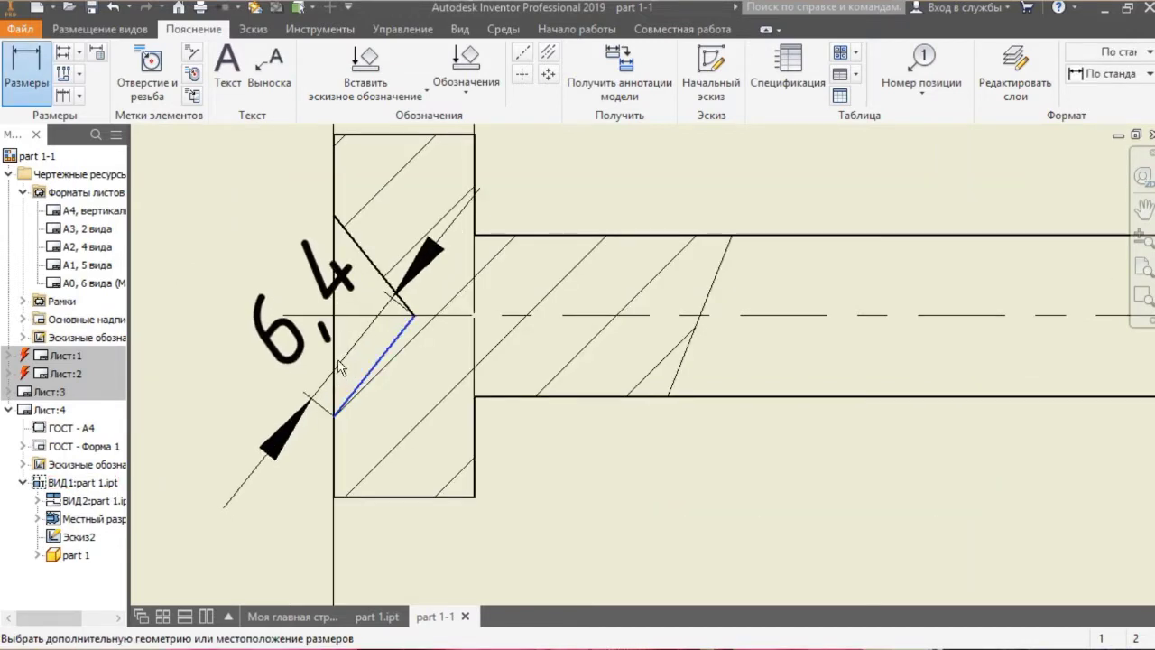
{"action": "left_click", "coordinate": [333, 356]}
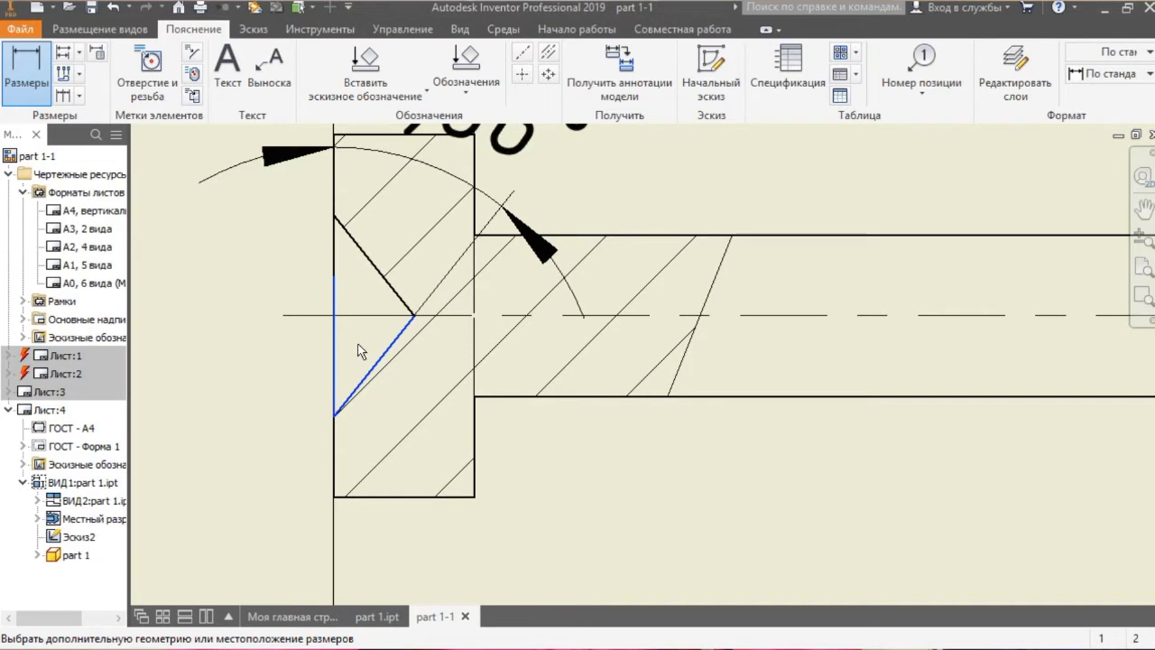
{"action": "scroll", "coordinate": [358, 351], "scroll_direction": "down", "scroll_amount": 3}
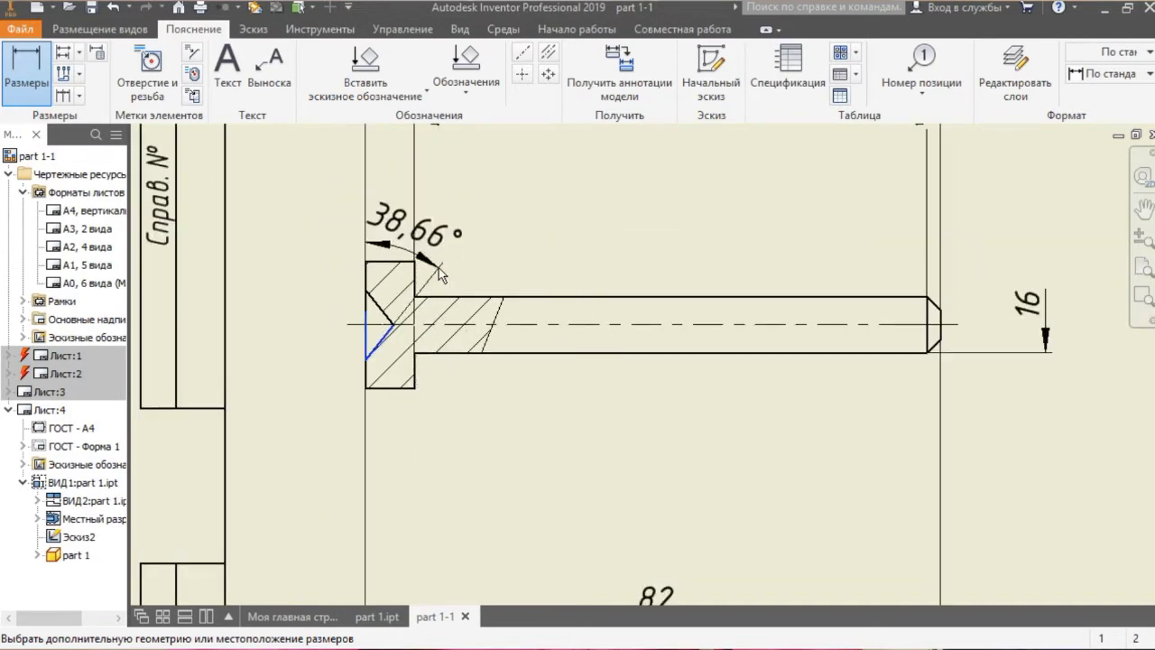
{"action": "scroll", "coordinate": [487, 202], "scroll_direction": "down", "scroll_amount": 2}
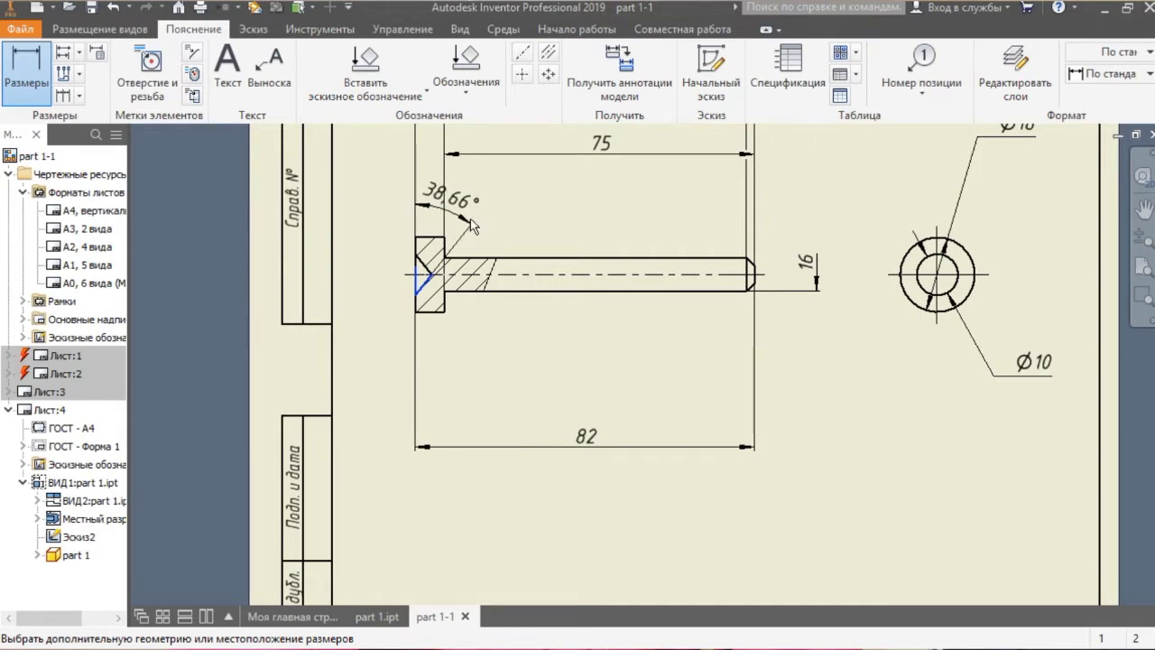
{"action": "left_click", "coordinate": [474, 228]}
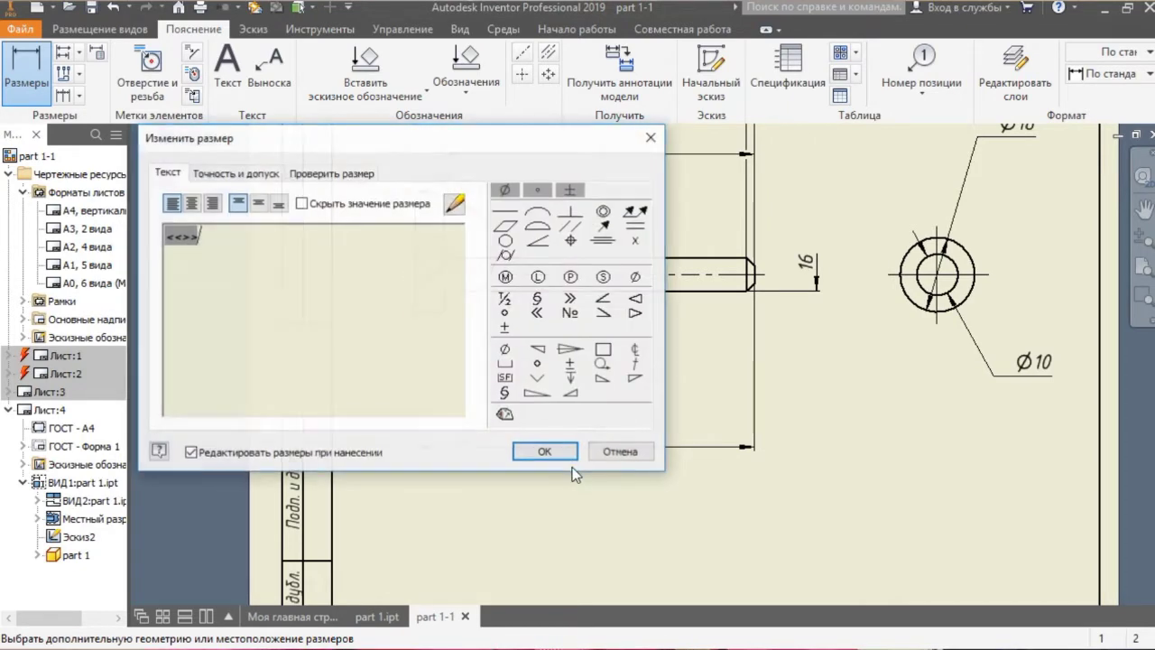
{"action": "left_click", "coordinate": [552, 452]}
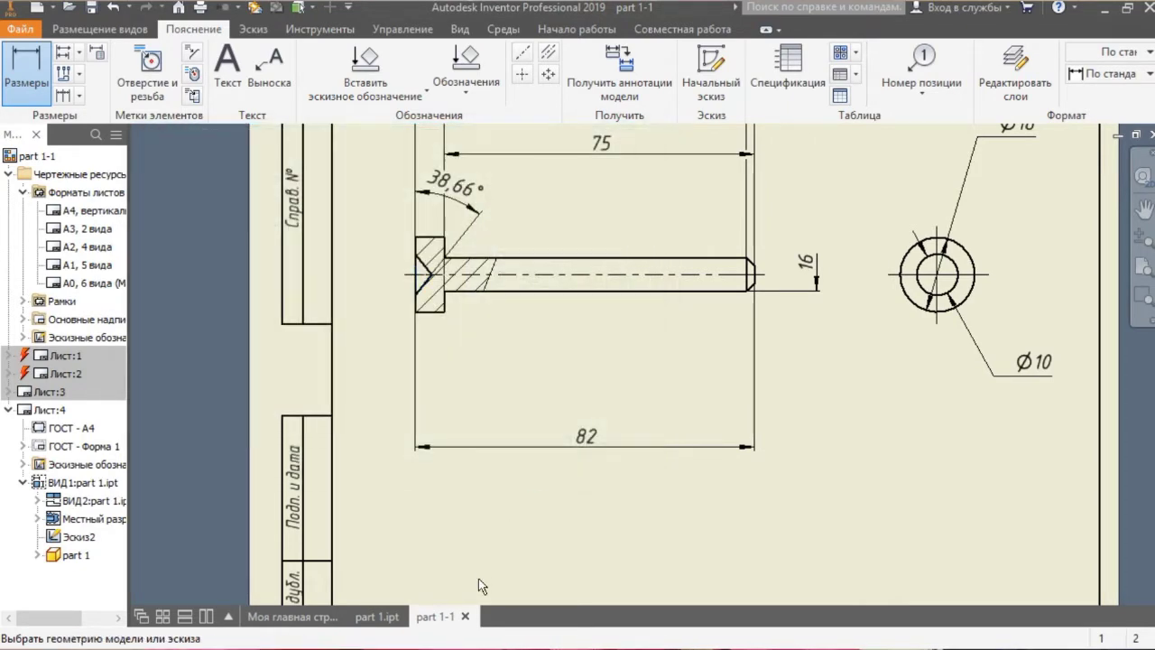
{"action": "scroll", "coordinate": [569, 512], "scroll_direction": "down", "scroll_amount": 2}
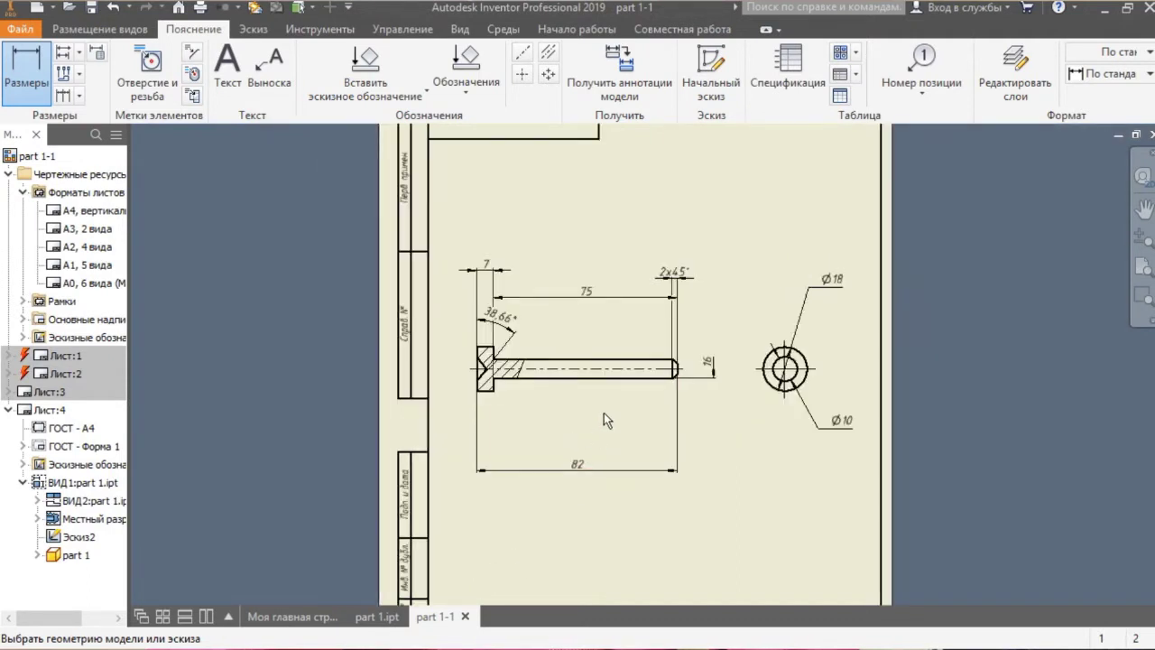
{"action": "scroll", "coordinate": [604, 413], "scroll_direction": "up", "scroll_amount": 3}
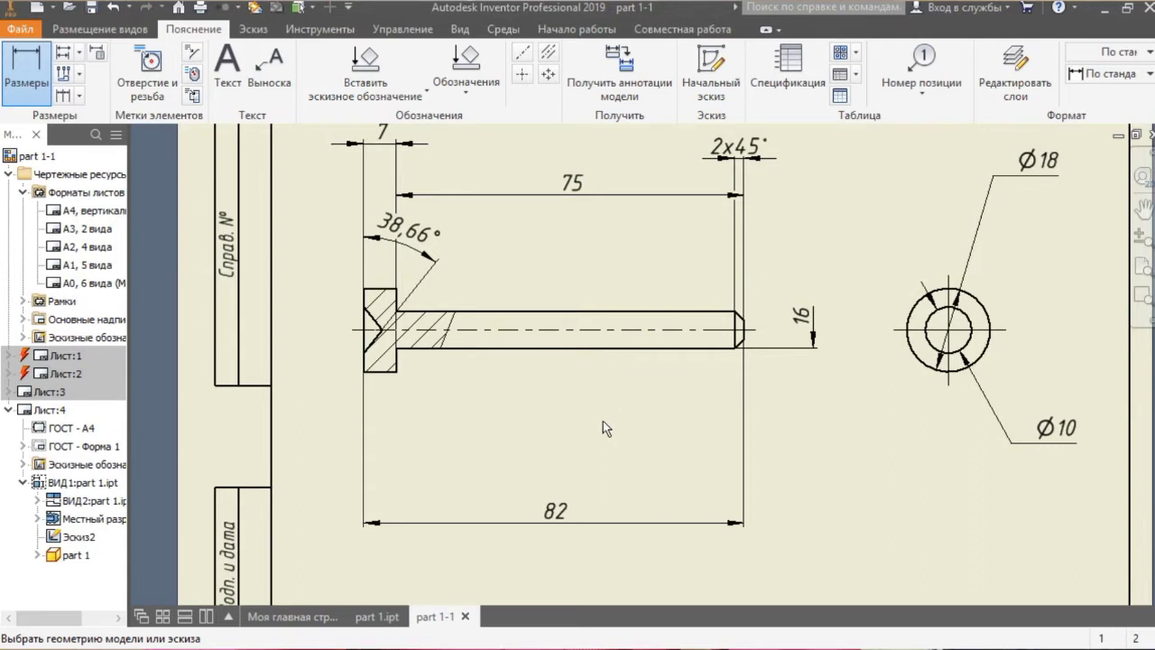
{"action": "scroll", "coordinate": [603, 420], "scroll_direction": "down", "scroll_amount": 2}
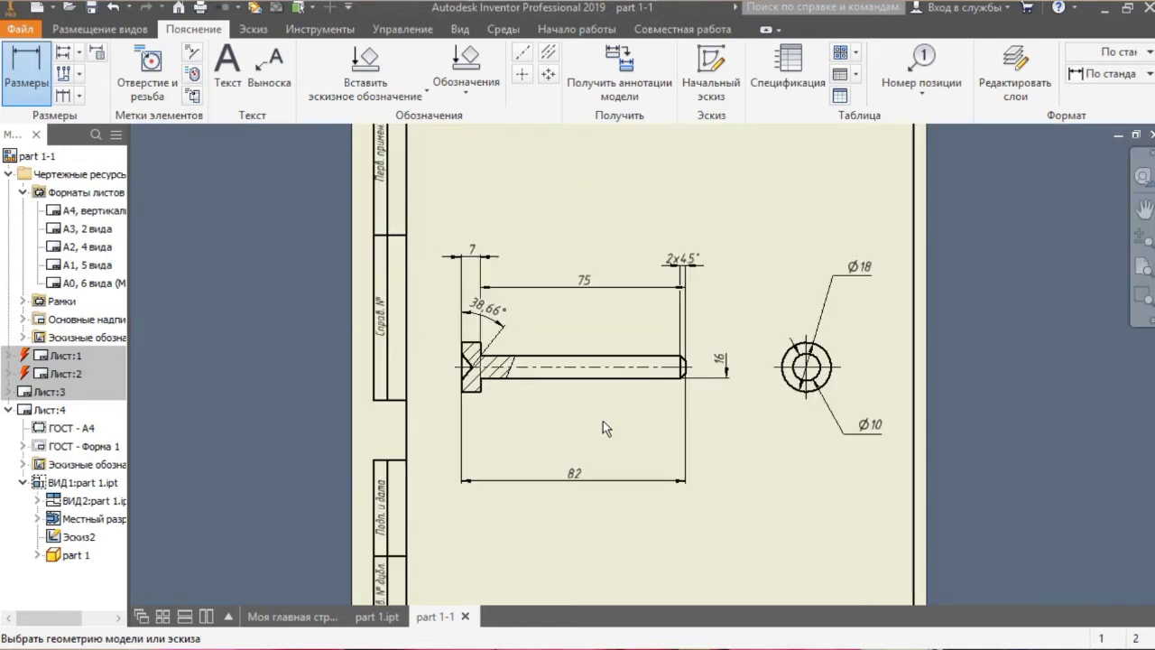
{"action": "scroll", "coordinate": [603, 421], "scroll_direction": "down", "scroll_amount": 2}
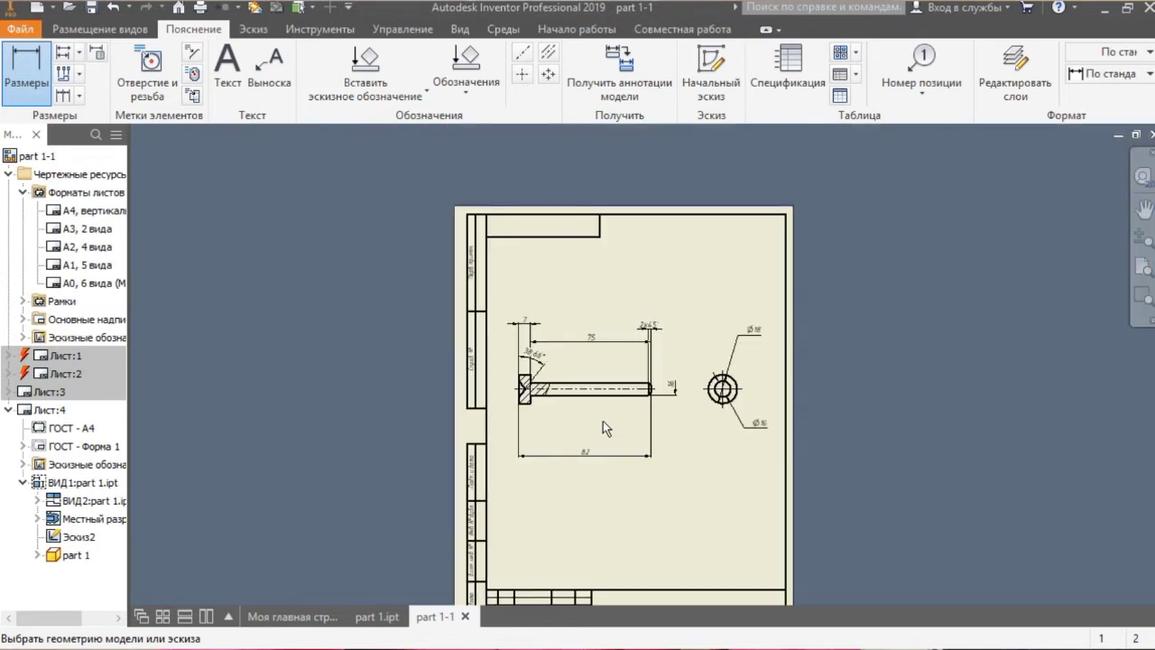
{"action": "scroll", "coordinate": [602, 421], "scroll_direction": "up", "scroll_amount": 2}
{"action": "scroll", "coordinate": [603, 420], "scroll_direction": "down", "scroll_amount": 3}
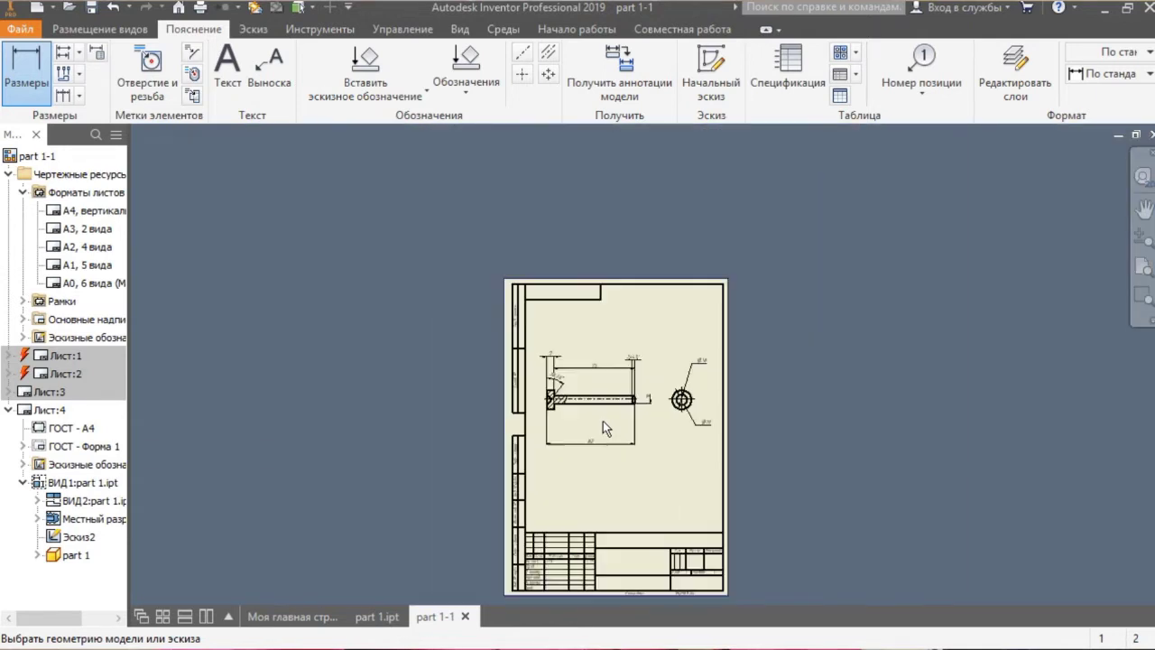
{"action": "scroll", "coordinate": [600, 515], "scroll_direction": "up", "scroll_amount": 3}
{"action": "scroll", "coordinate": [600, 512], "scroll_direction": "down", "scroll_amount": 2}
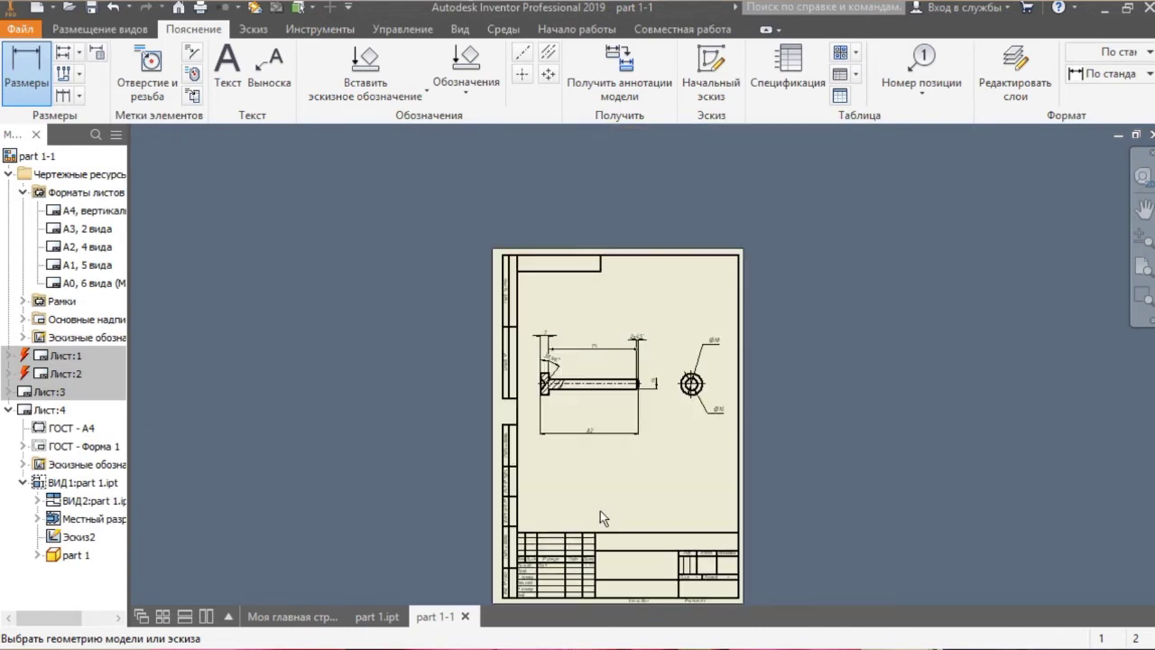
{"action": "scroll", "coordinate": [600, 507], "scroll_direction": "up", "scroll_amount": 3}
{"action": "scroll", "coordinate": [600, 507], "scroll_direction": "down", "scroll_amount": 2}
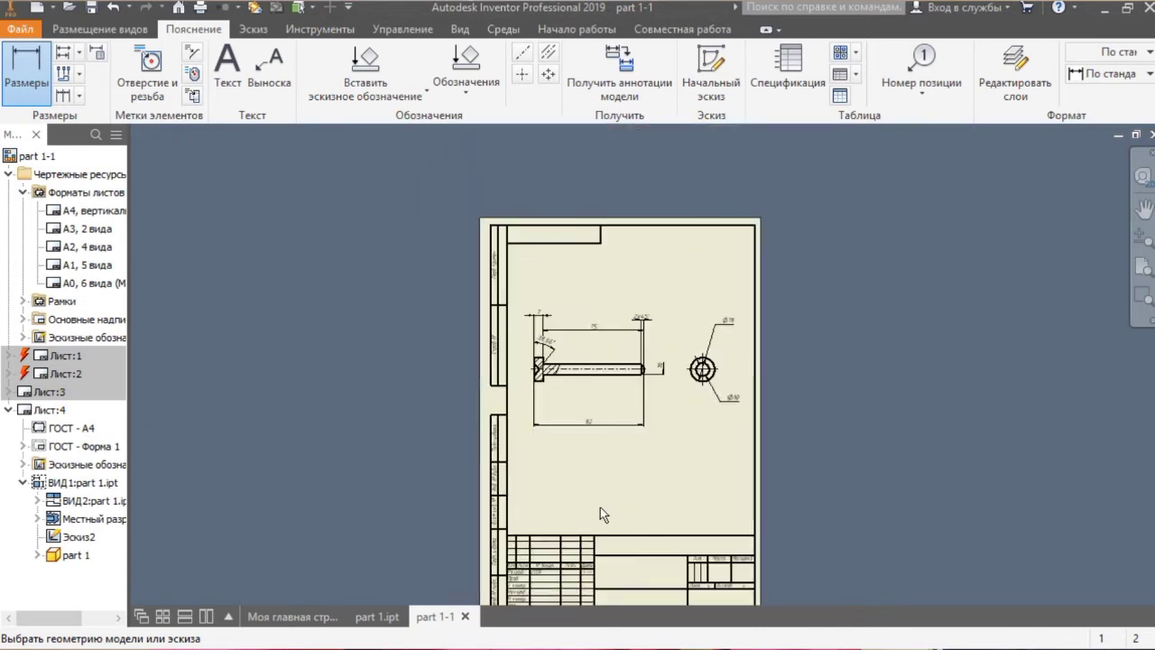